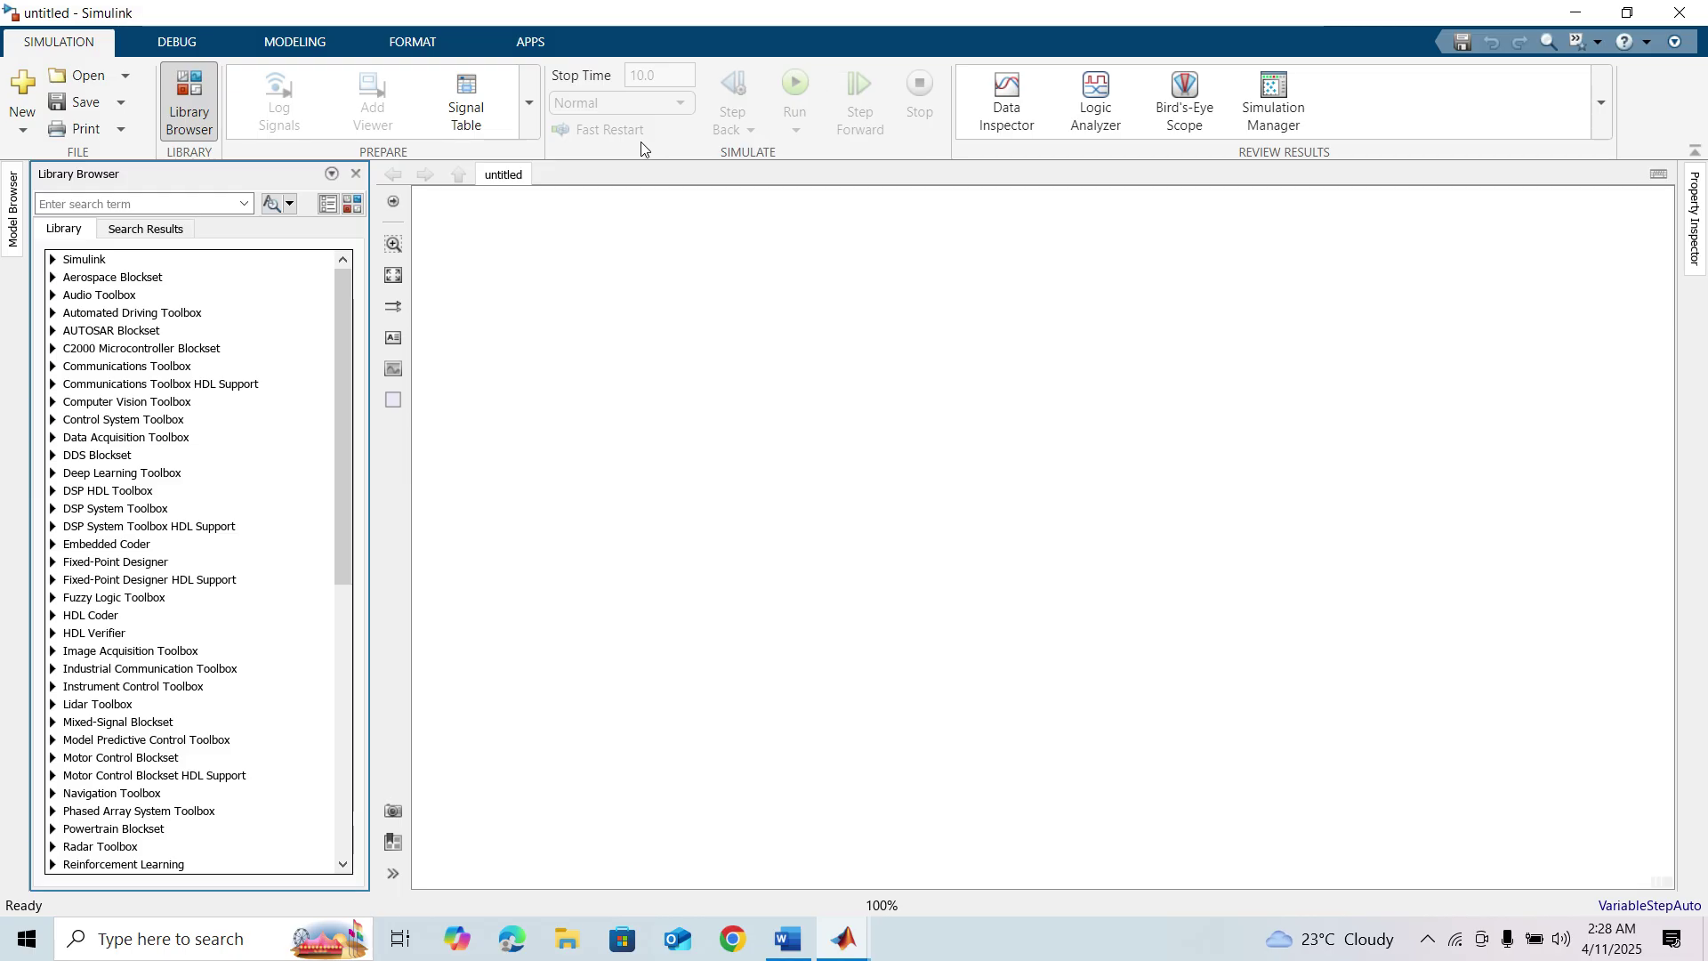
Open the Library Browser separately and navigate to Simscape > Electrical > Specialized Power Systems > Power Grid Elements
{"action": "left_click", "coordinate": [356, 206]}
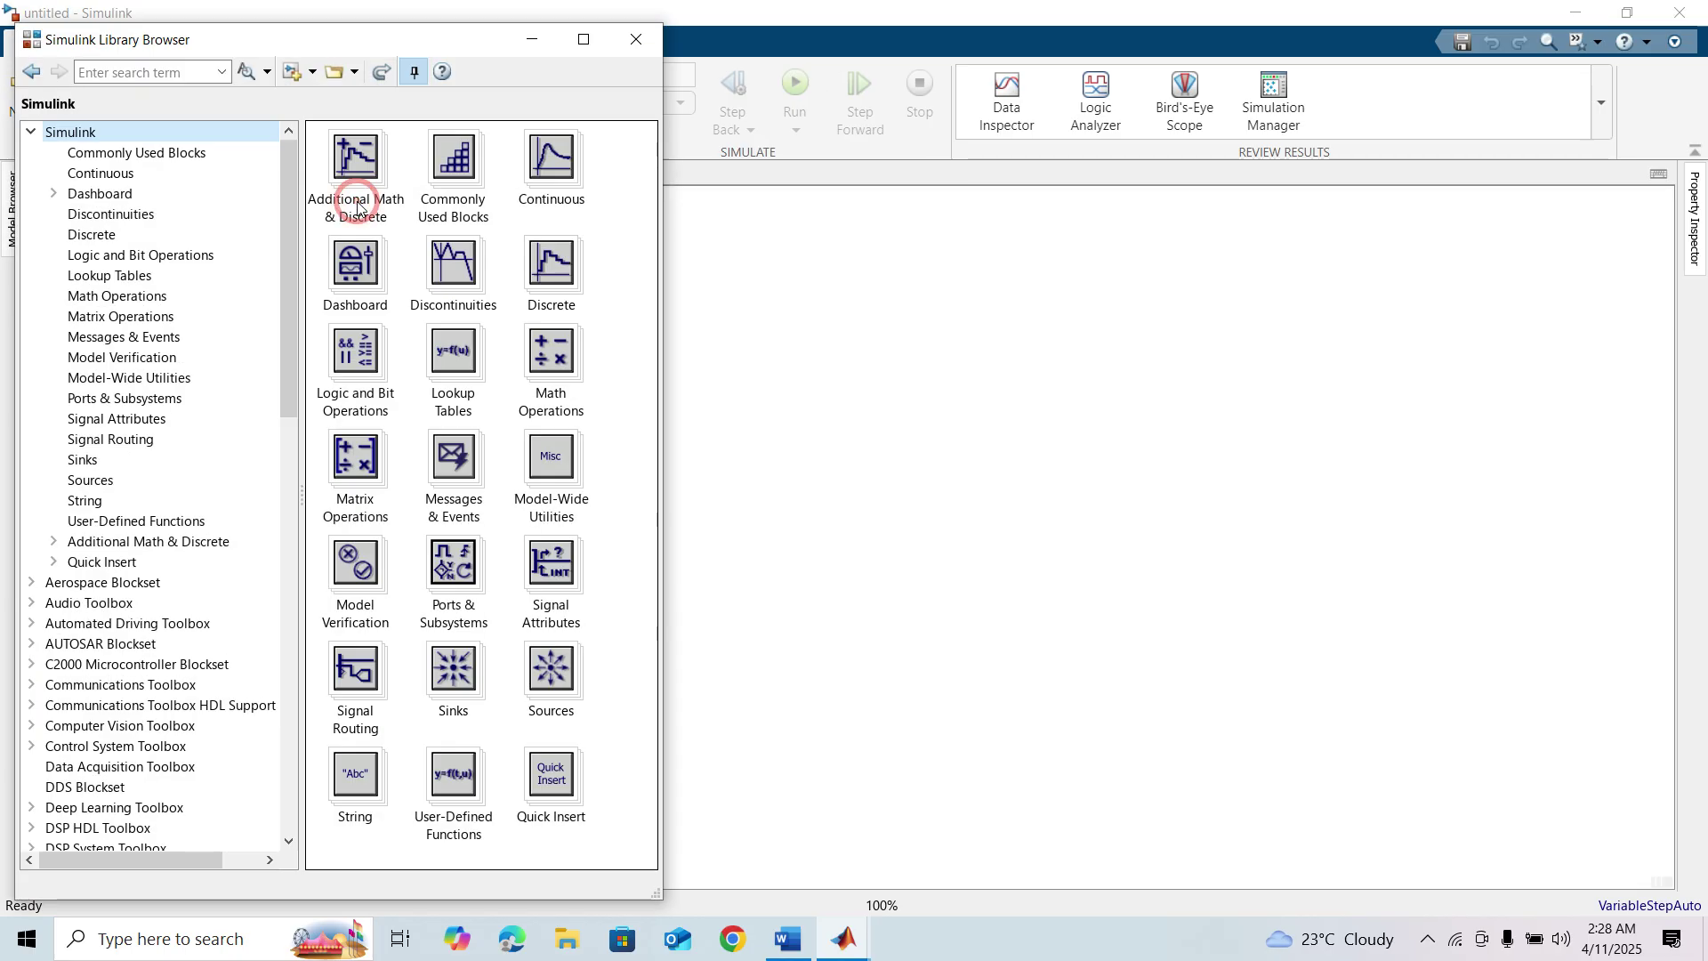
{"action": "scroll", "coordinate": [150, 383], "scroll_direction": "down", "scroll_amount": 18}
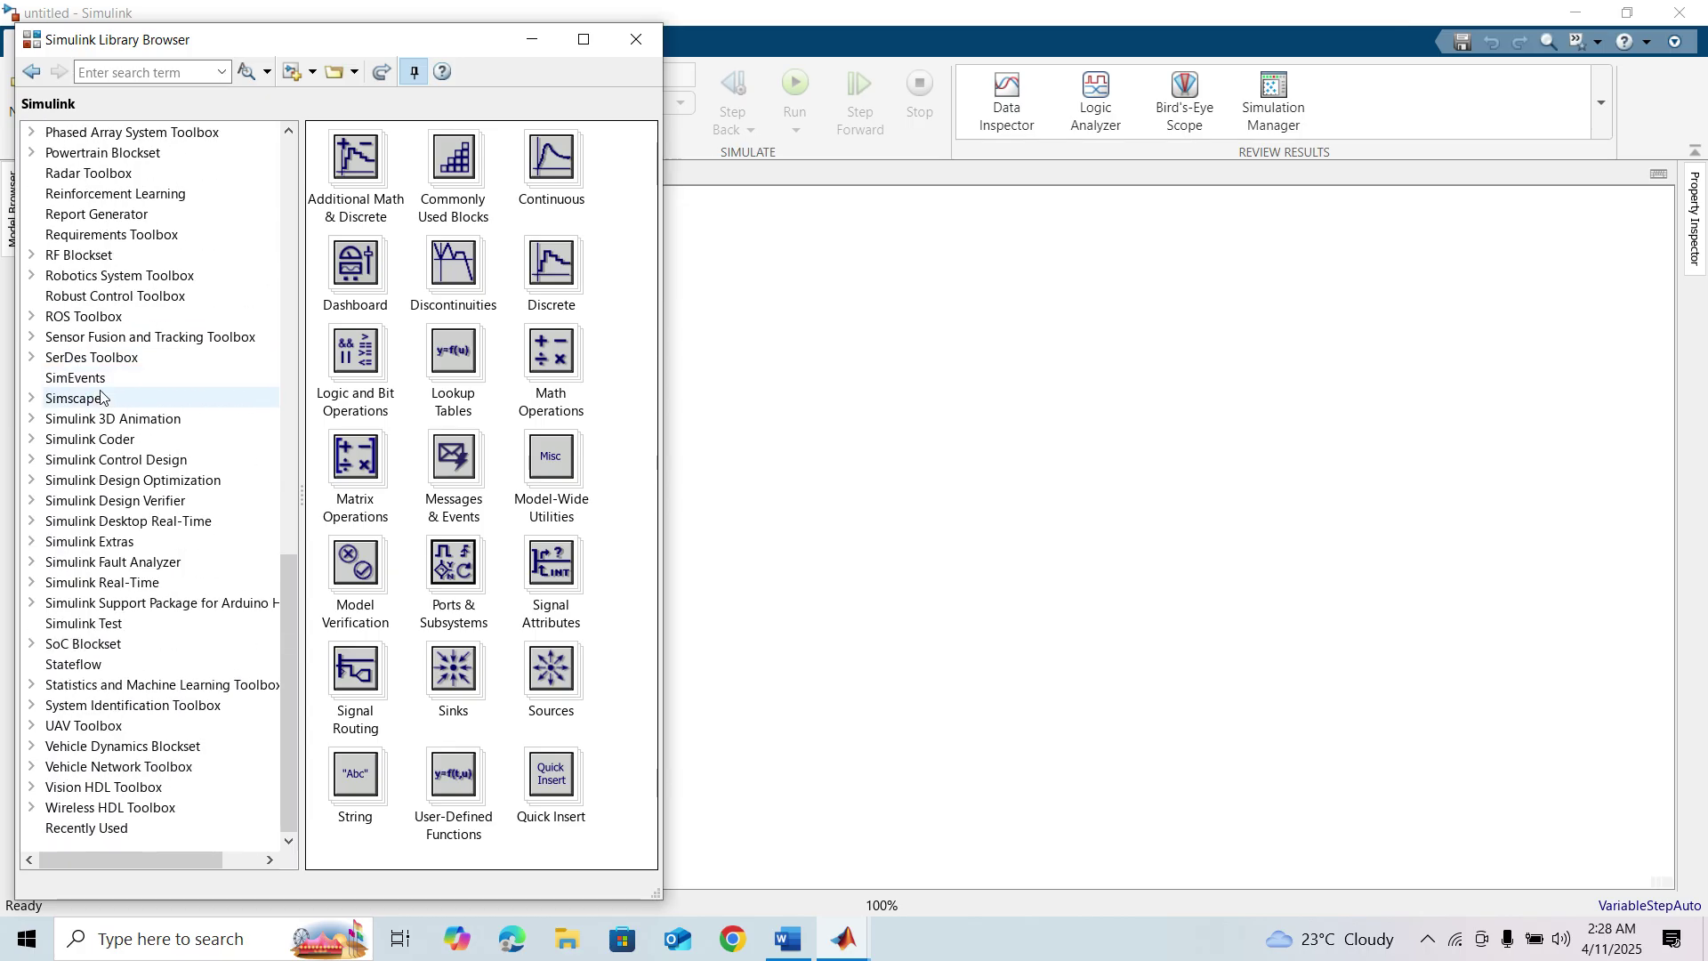
{"action": "left_click", "coordinate": [31, 398]}
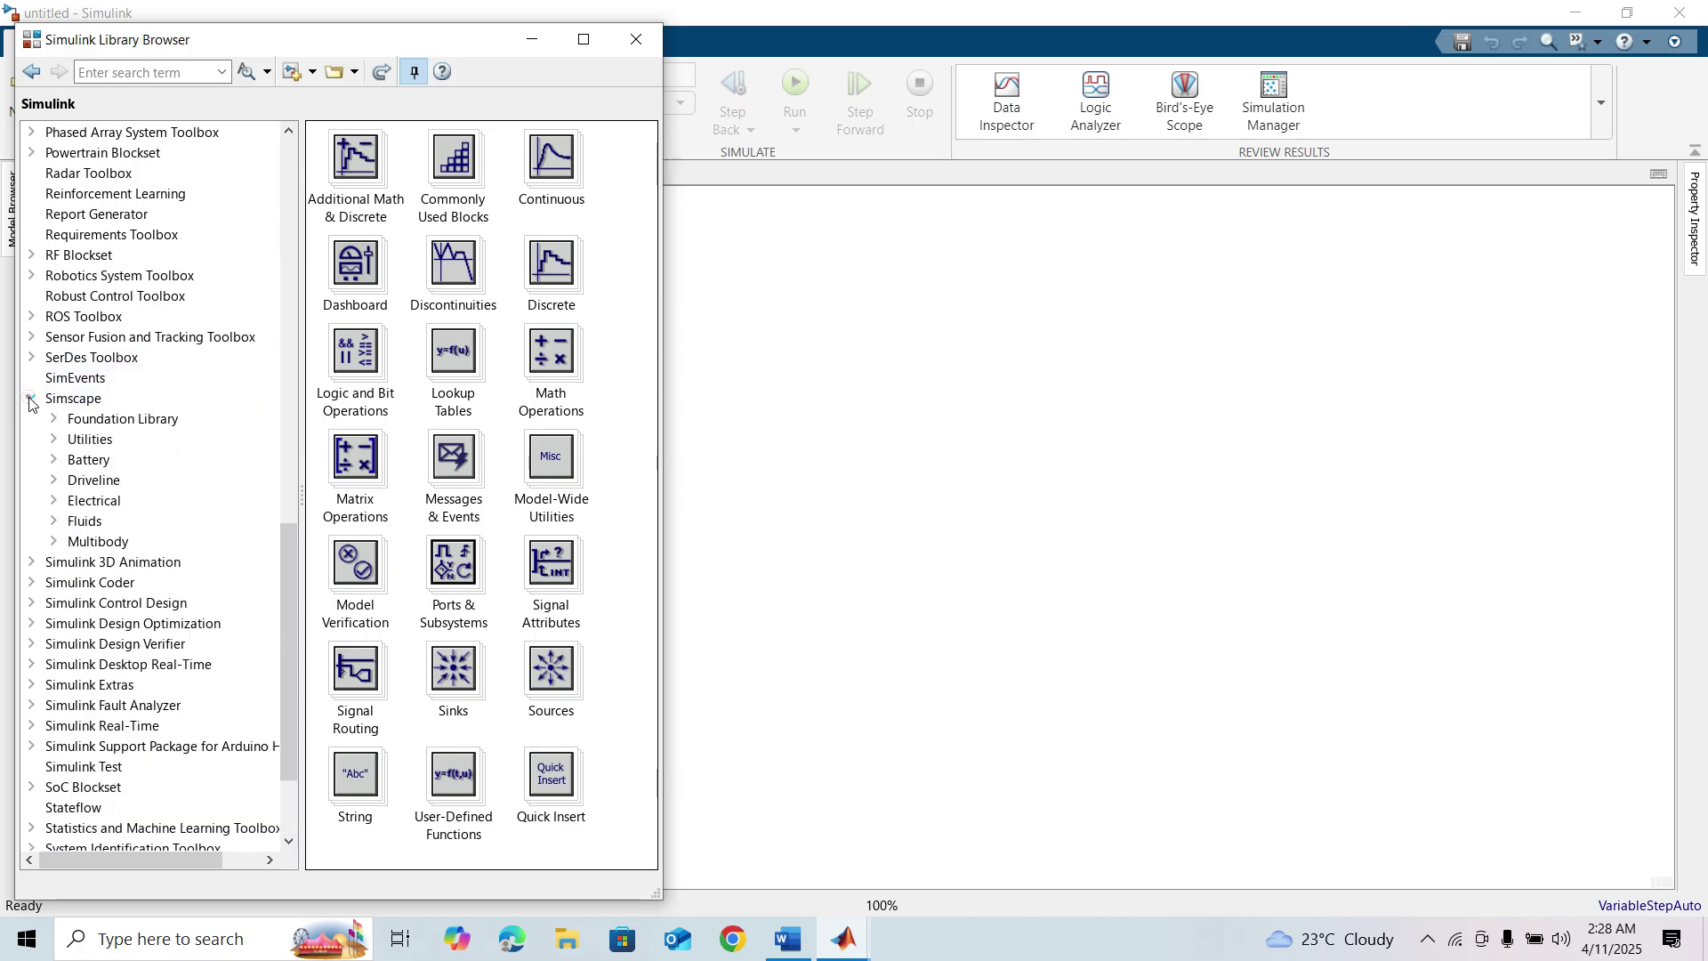
{"action": "left_click", "coordinate": [53, 501]}
{"action": "left_click", "coordinate": [75, 747]}
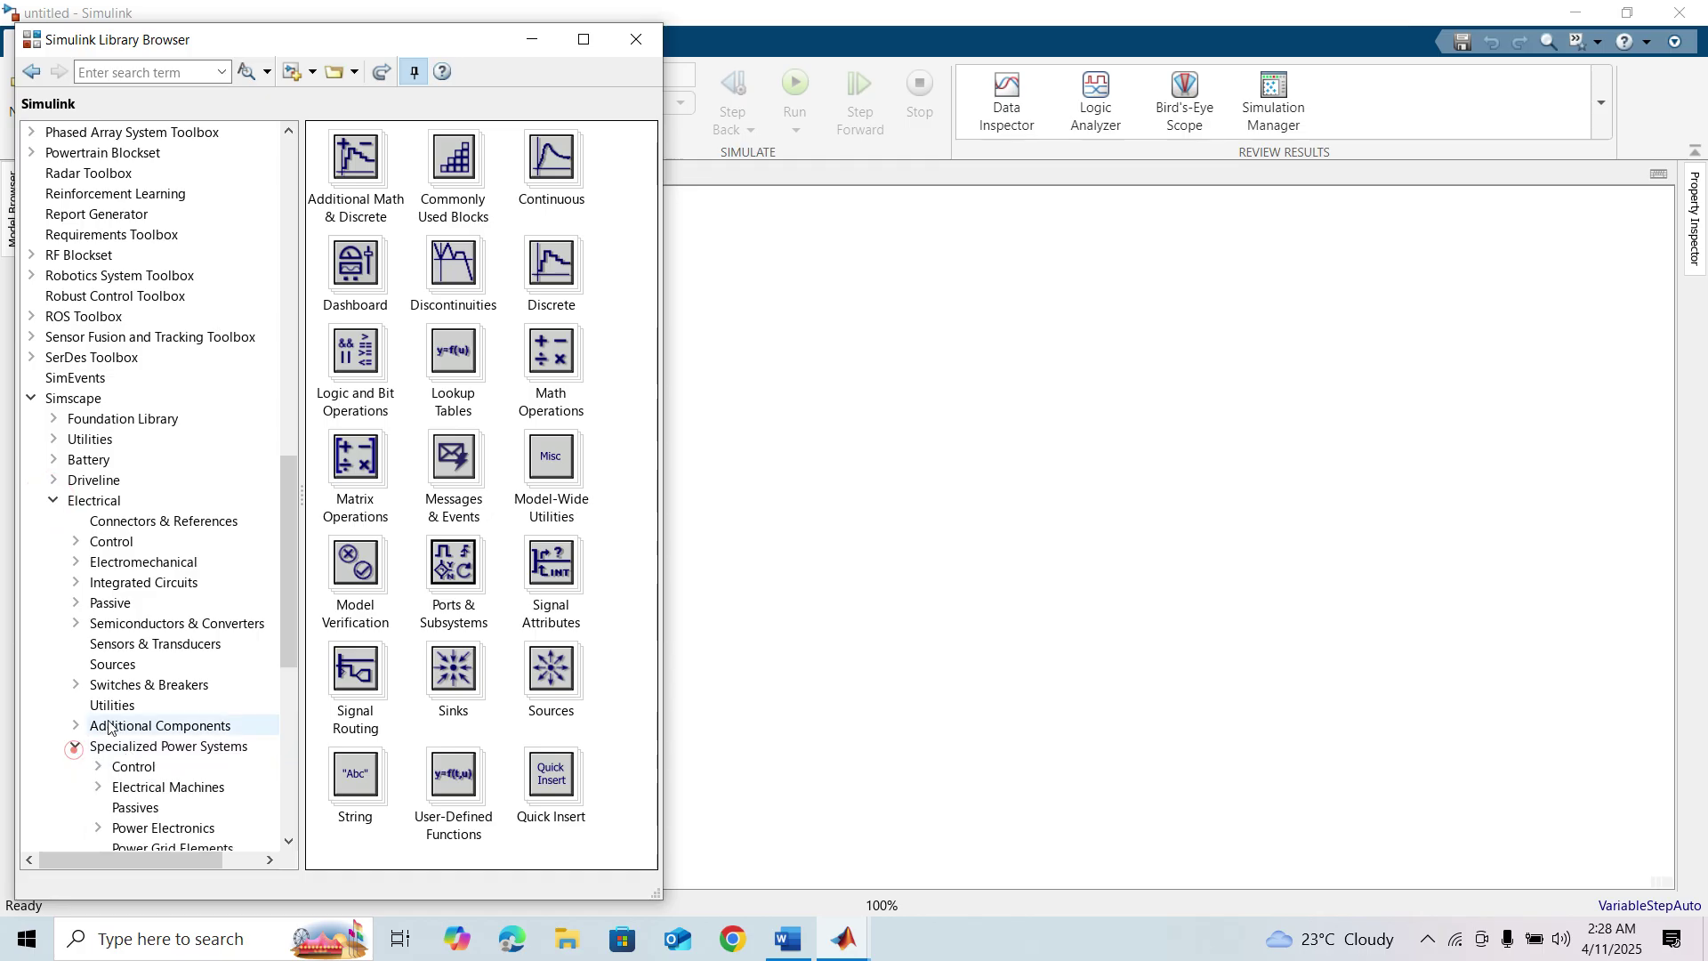
{"action": "scroll", "coordinate": [120, 712], "scroll_direction": "down", "scroll_amount": 5}
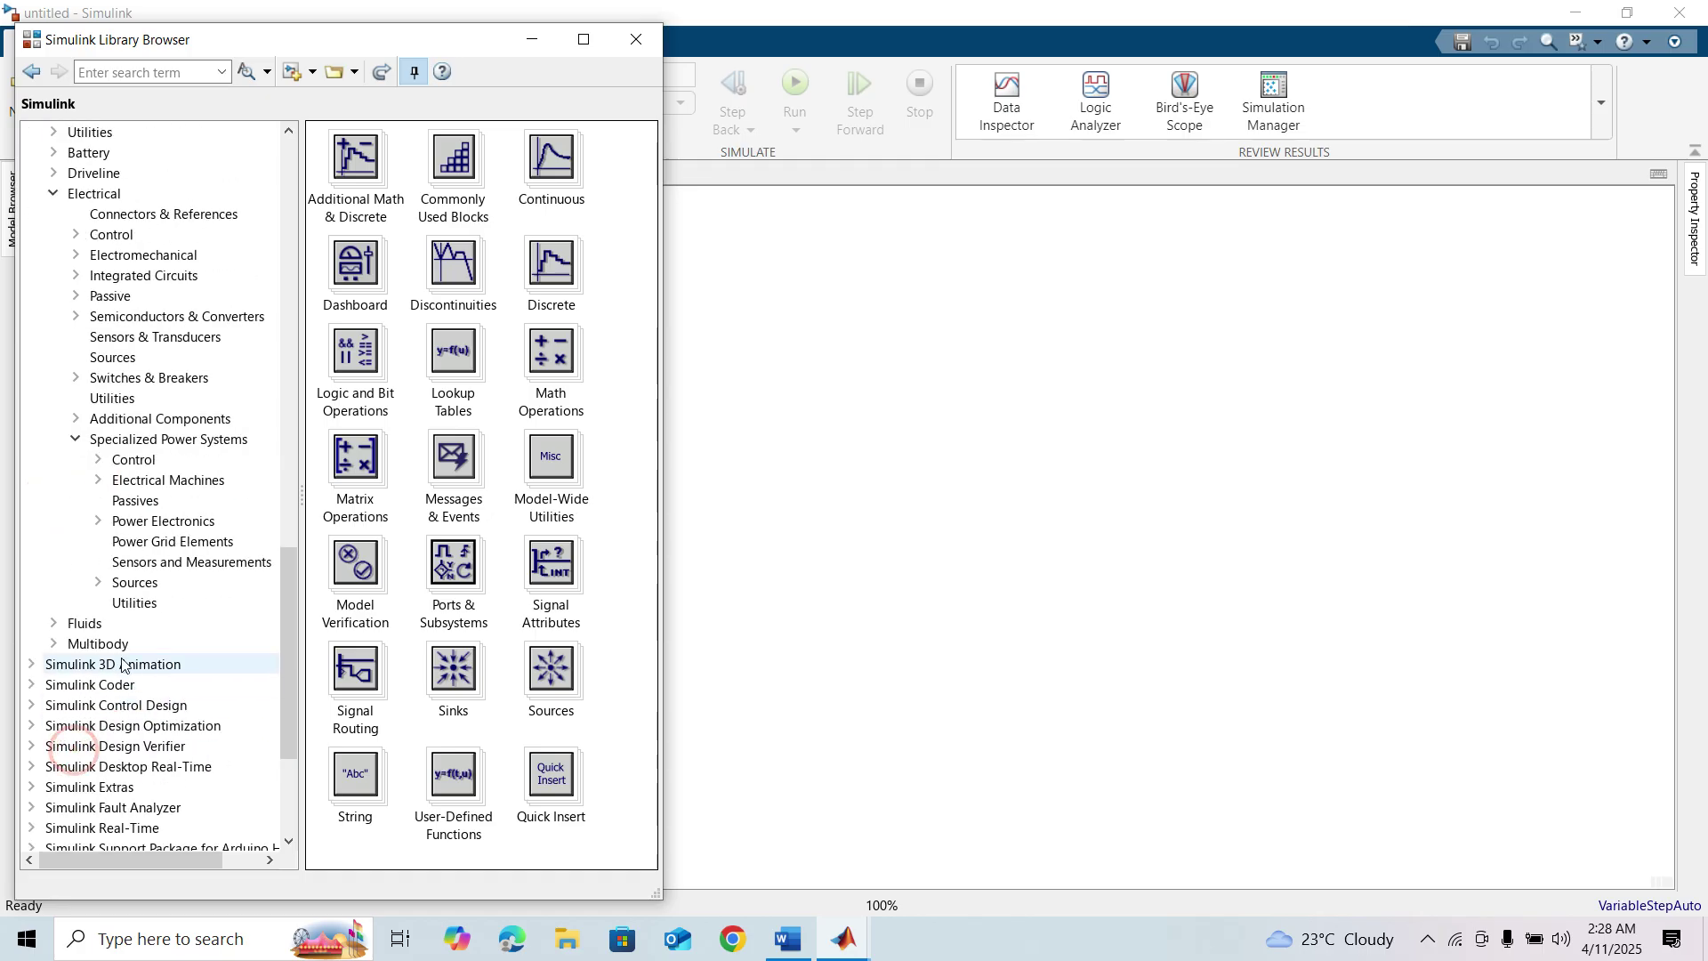
{"action": "left_click", "coordinate": [168, 543]}
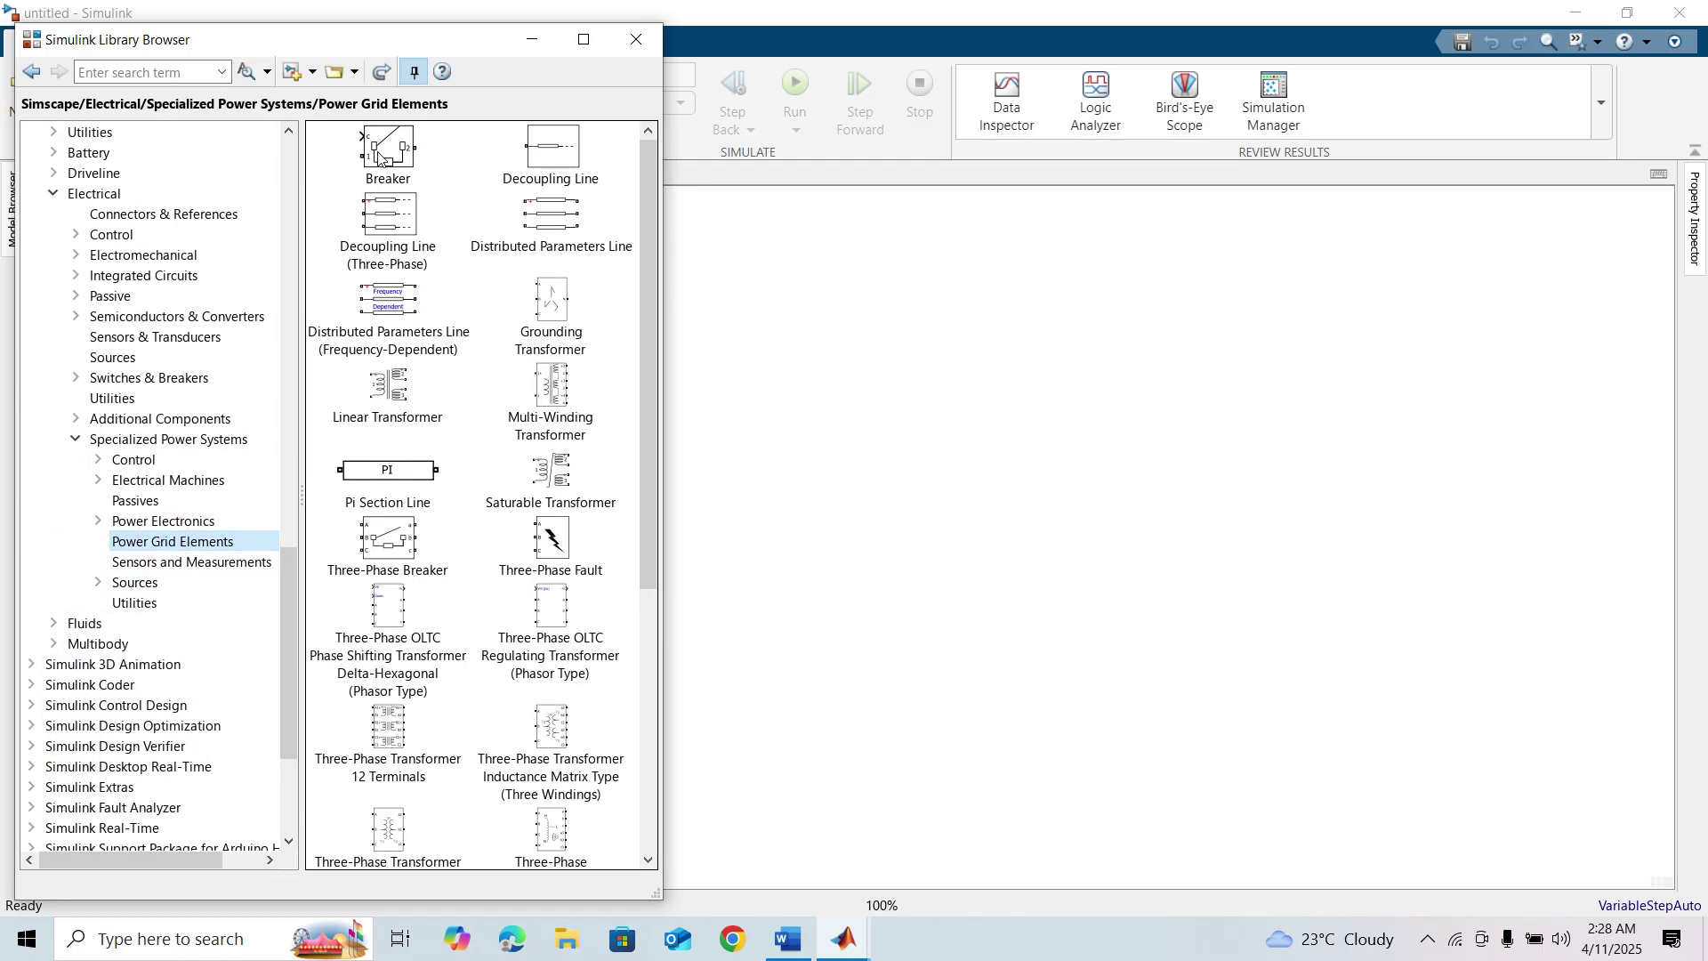
Place a Breaker, an AC Voltage Source below it and a Variable Resistor to its right
{"action": "left_click_drag", "start_coordinate": [385, 164], "coordinate": [992, 365]}
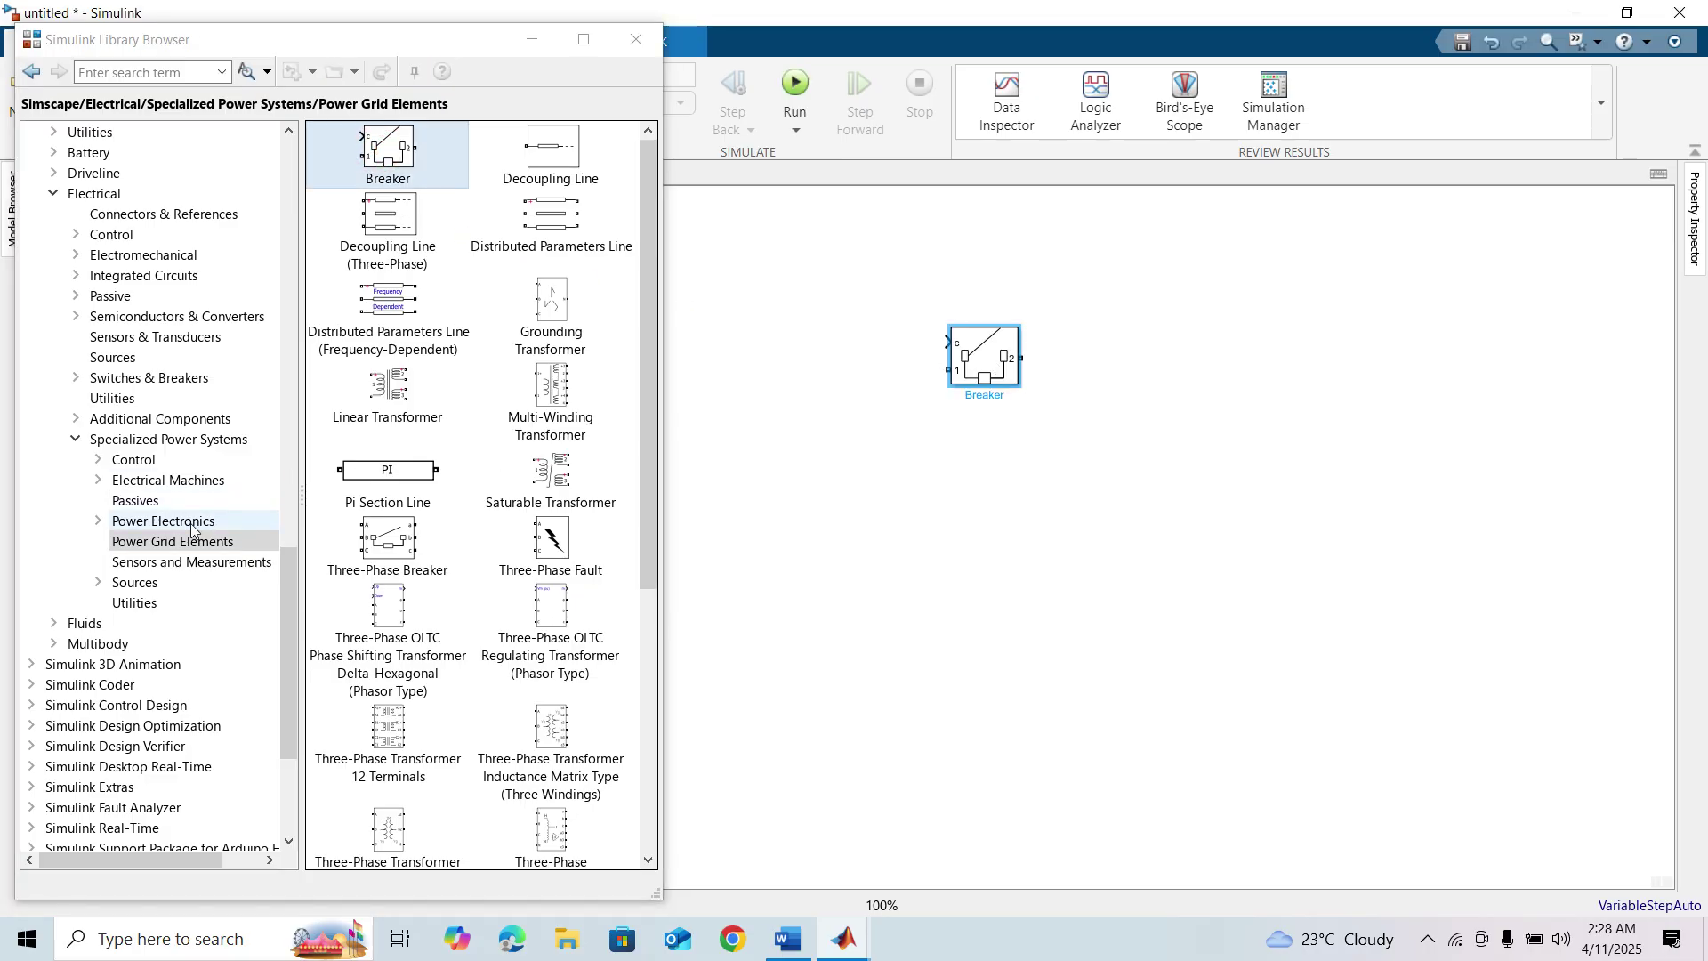
{"action": "left_click", "coordinate": [161, 567]}
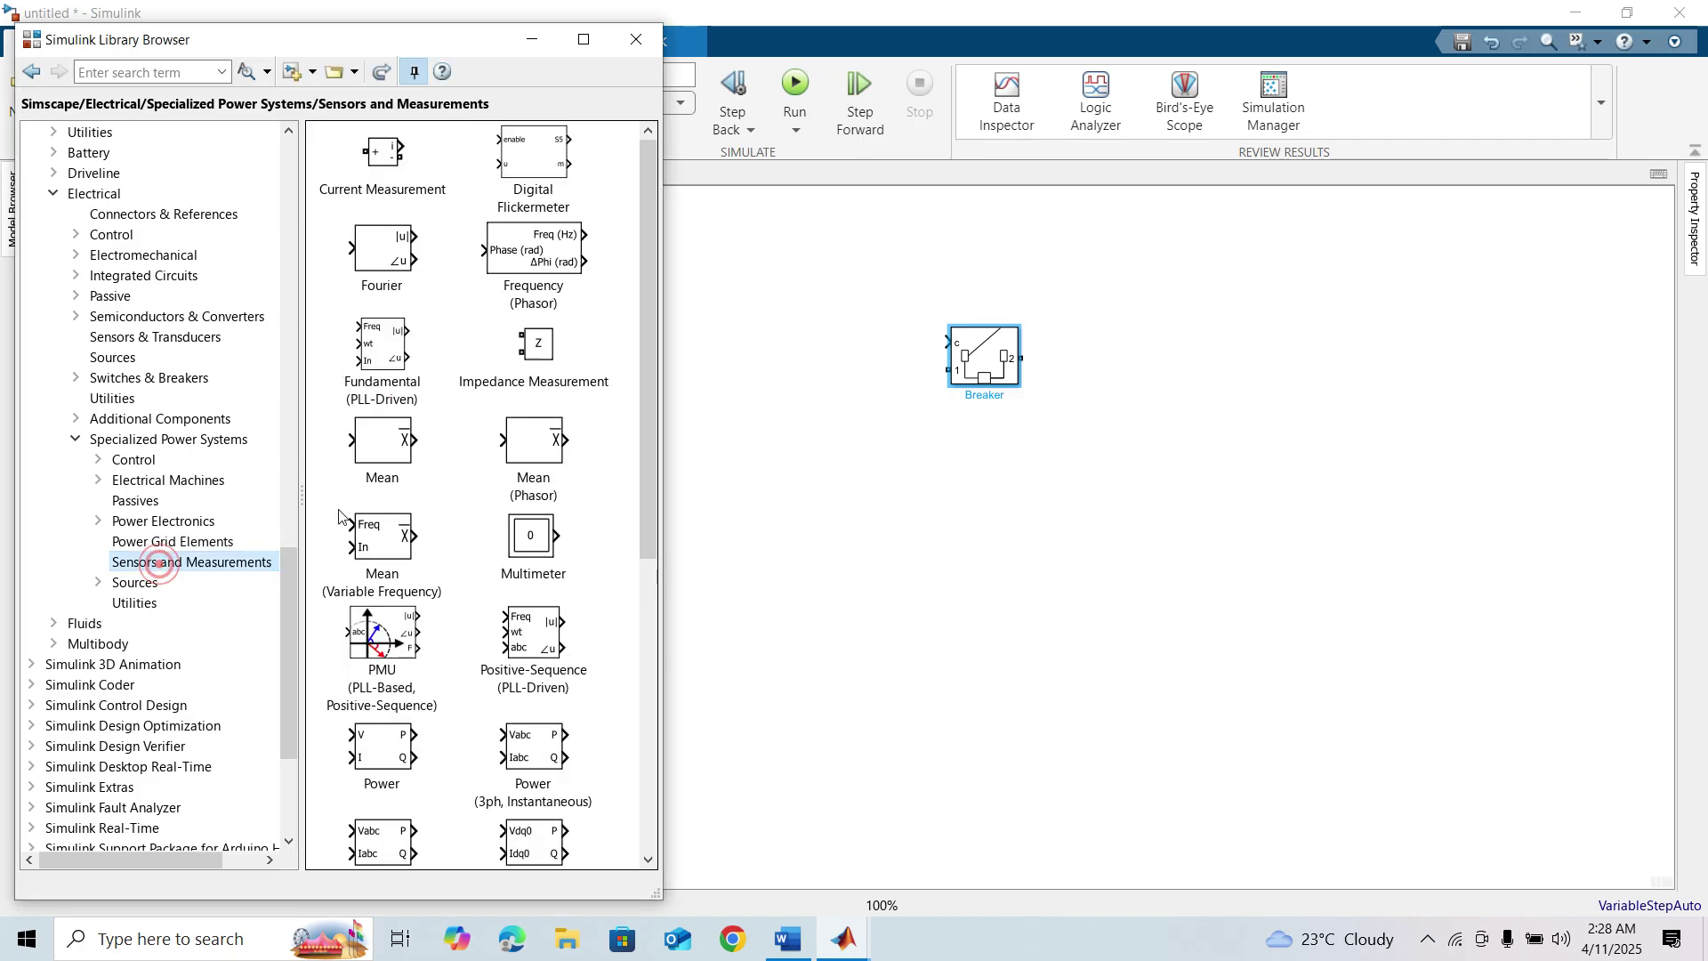
{"action": "left_click", "coordinate": [135, 583]}
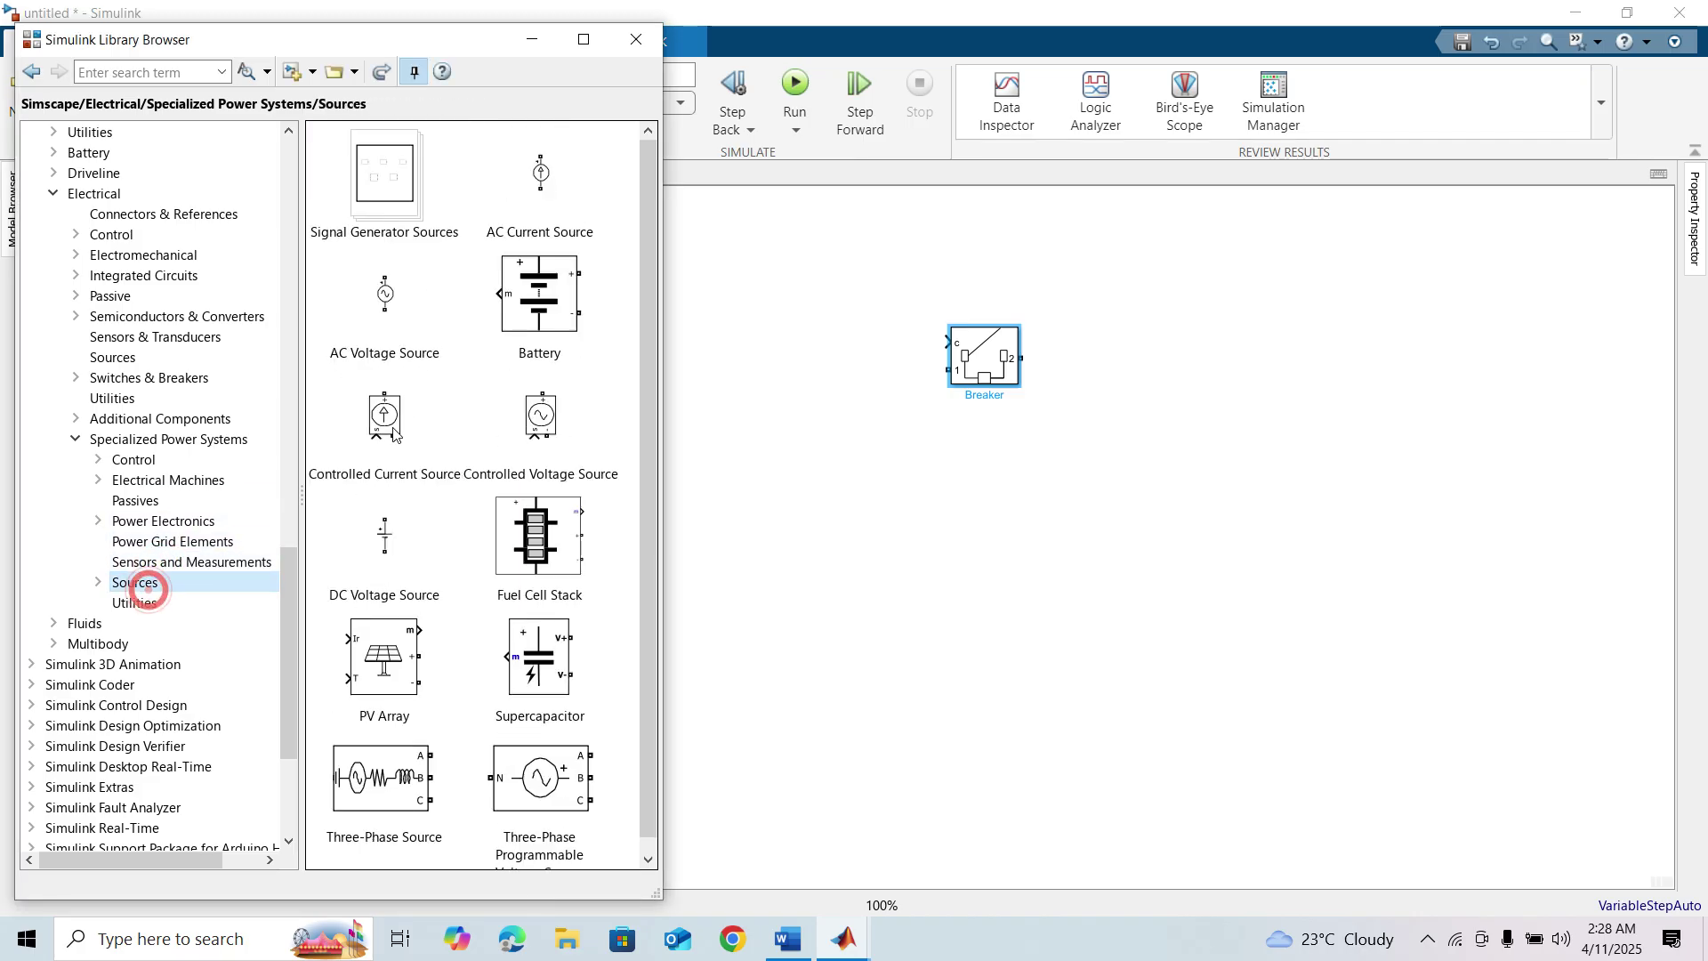
{"action": "left_click_drag", "start_coordinate": [380, 329], "coordinate": [819, 506]}
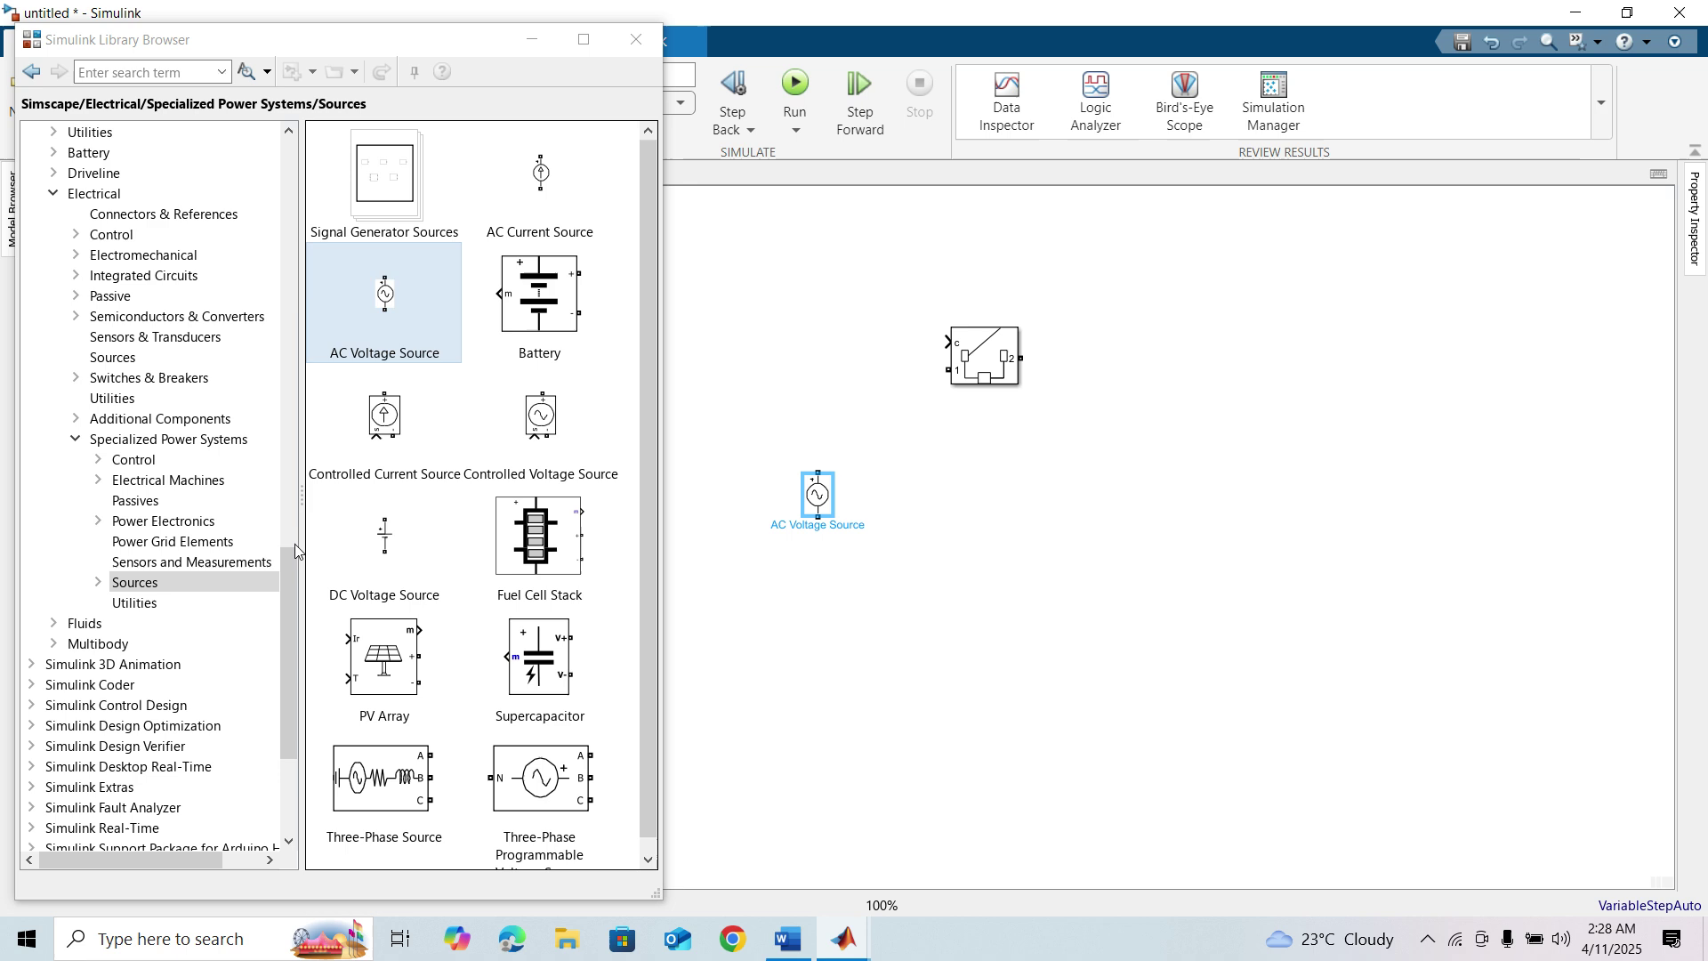
{"action": "left_click", "coordinate": [153, 504]}
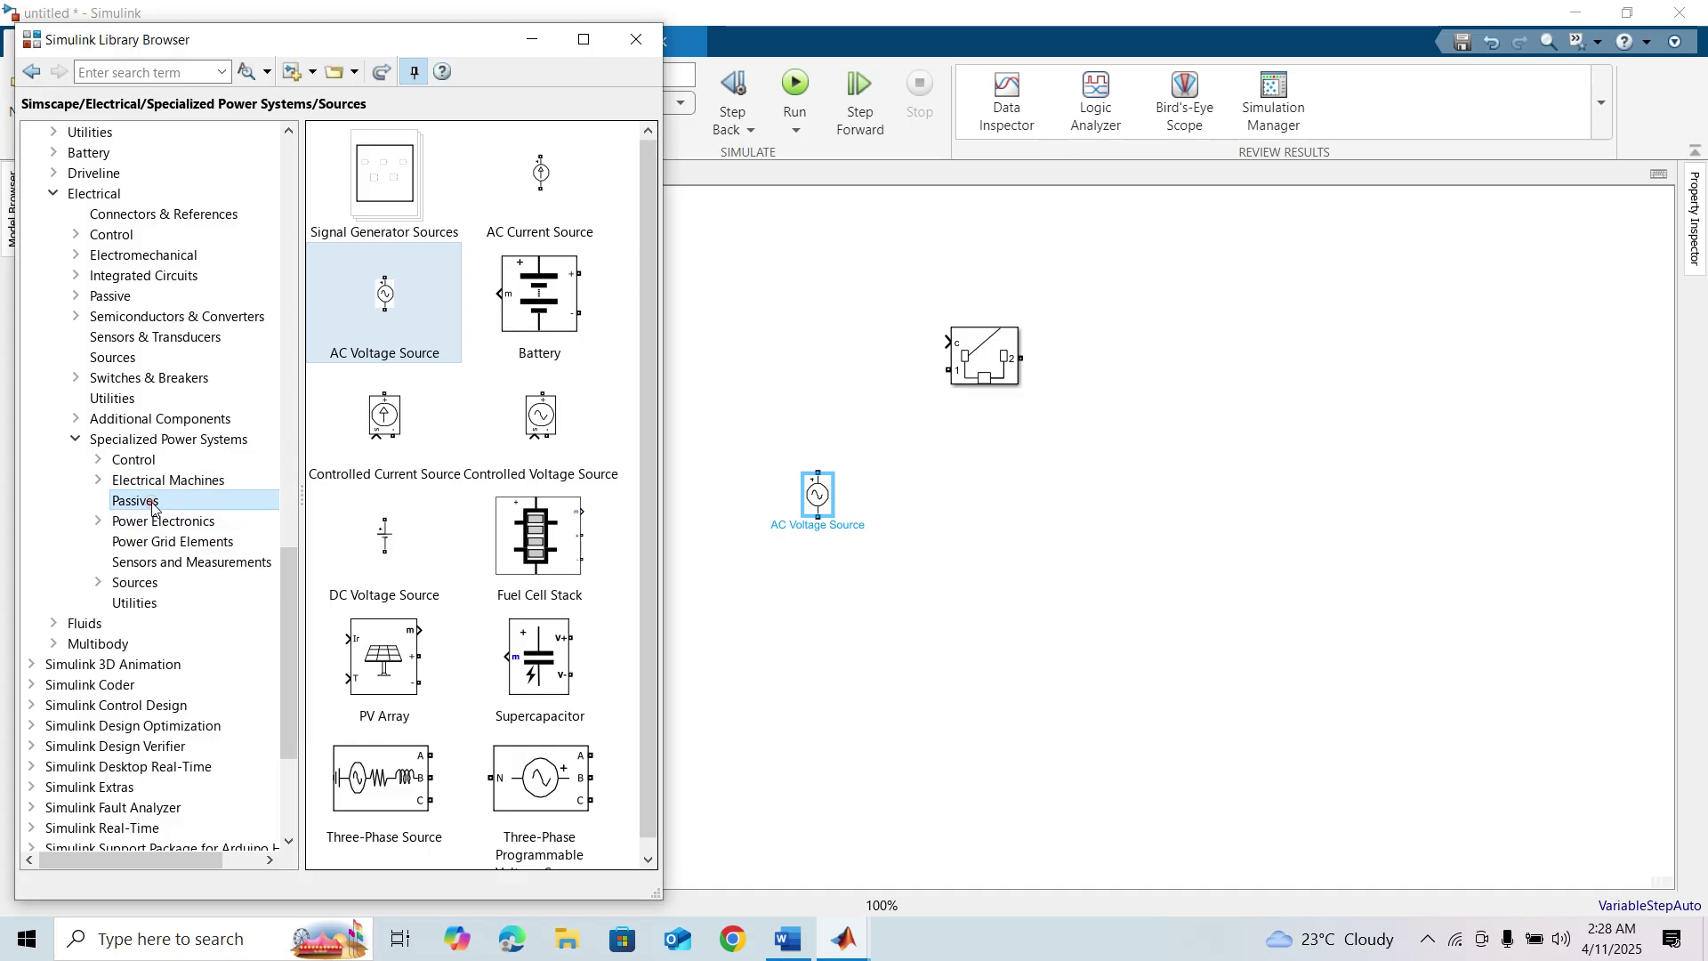
{"action": "left_click_drag", "start_coordinate": [426, 670], "coordinate": [1229, 360]}
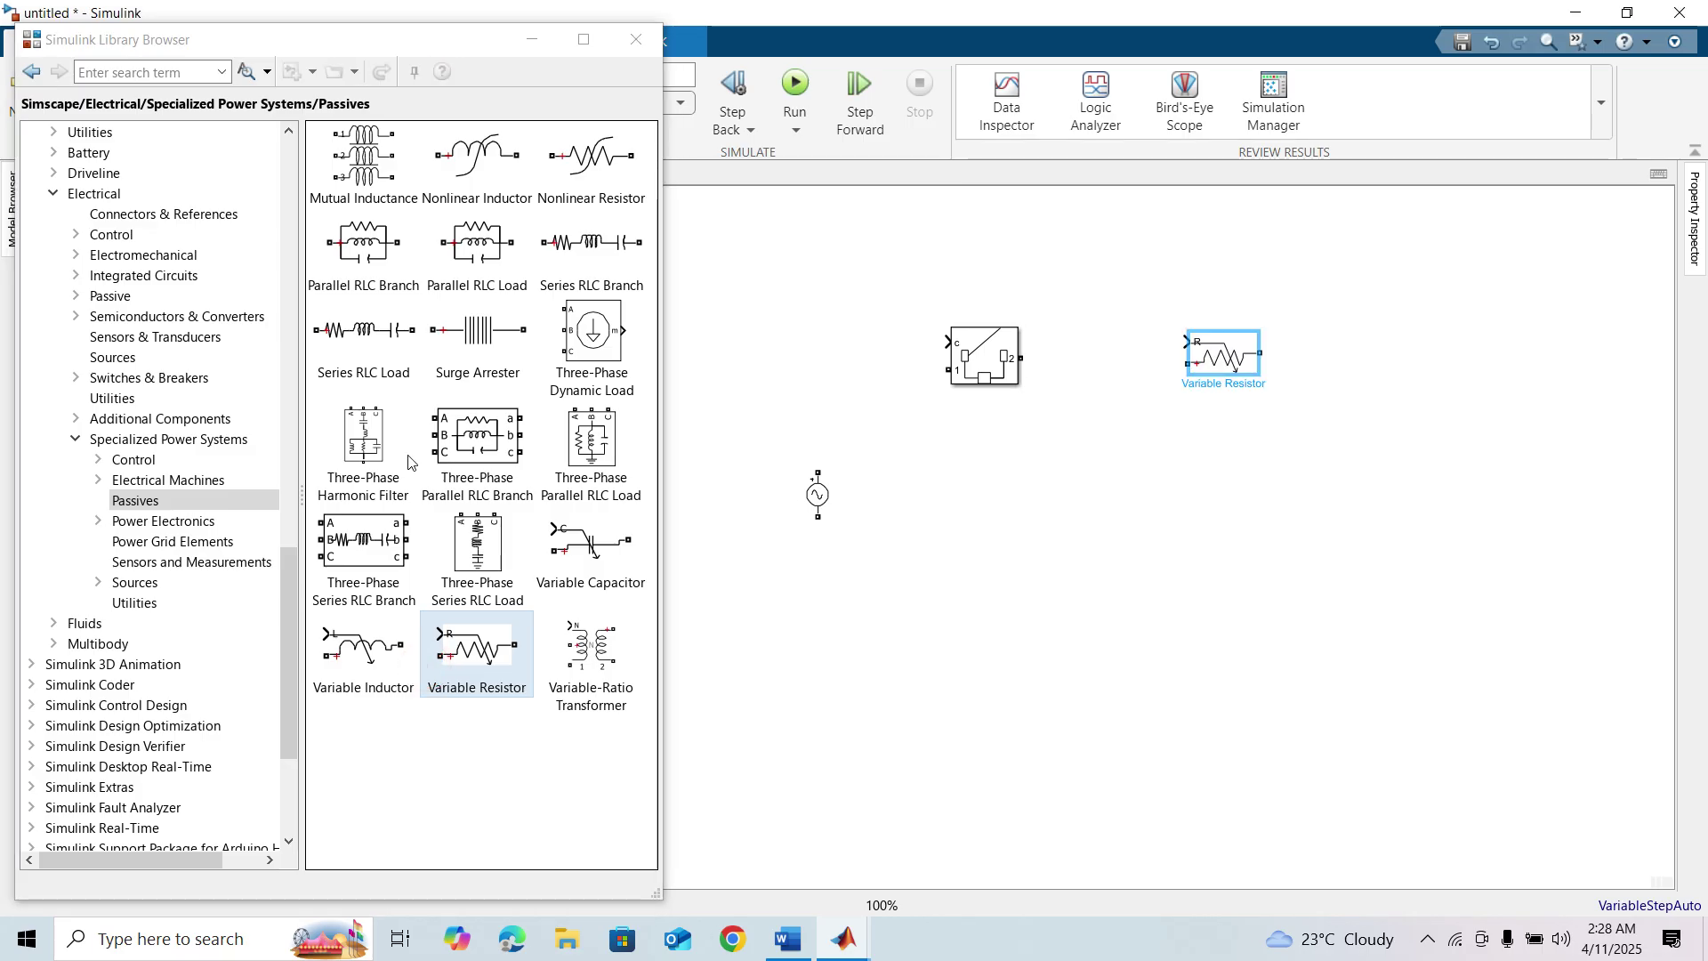
Add Current Measurement, RMS and powergui blocks, then wire the AC source to the breaker input
{"action": "left_click", "coordinate": [147, 563]}
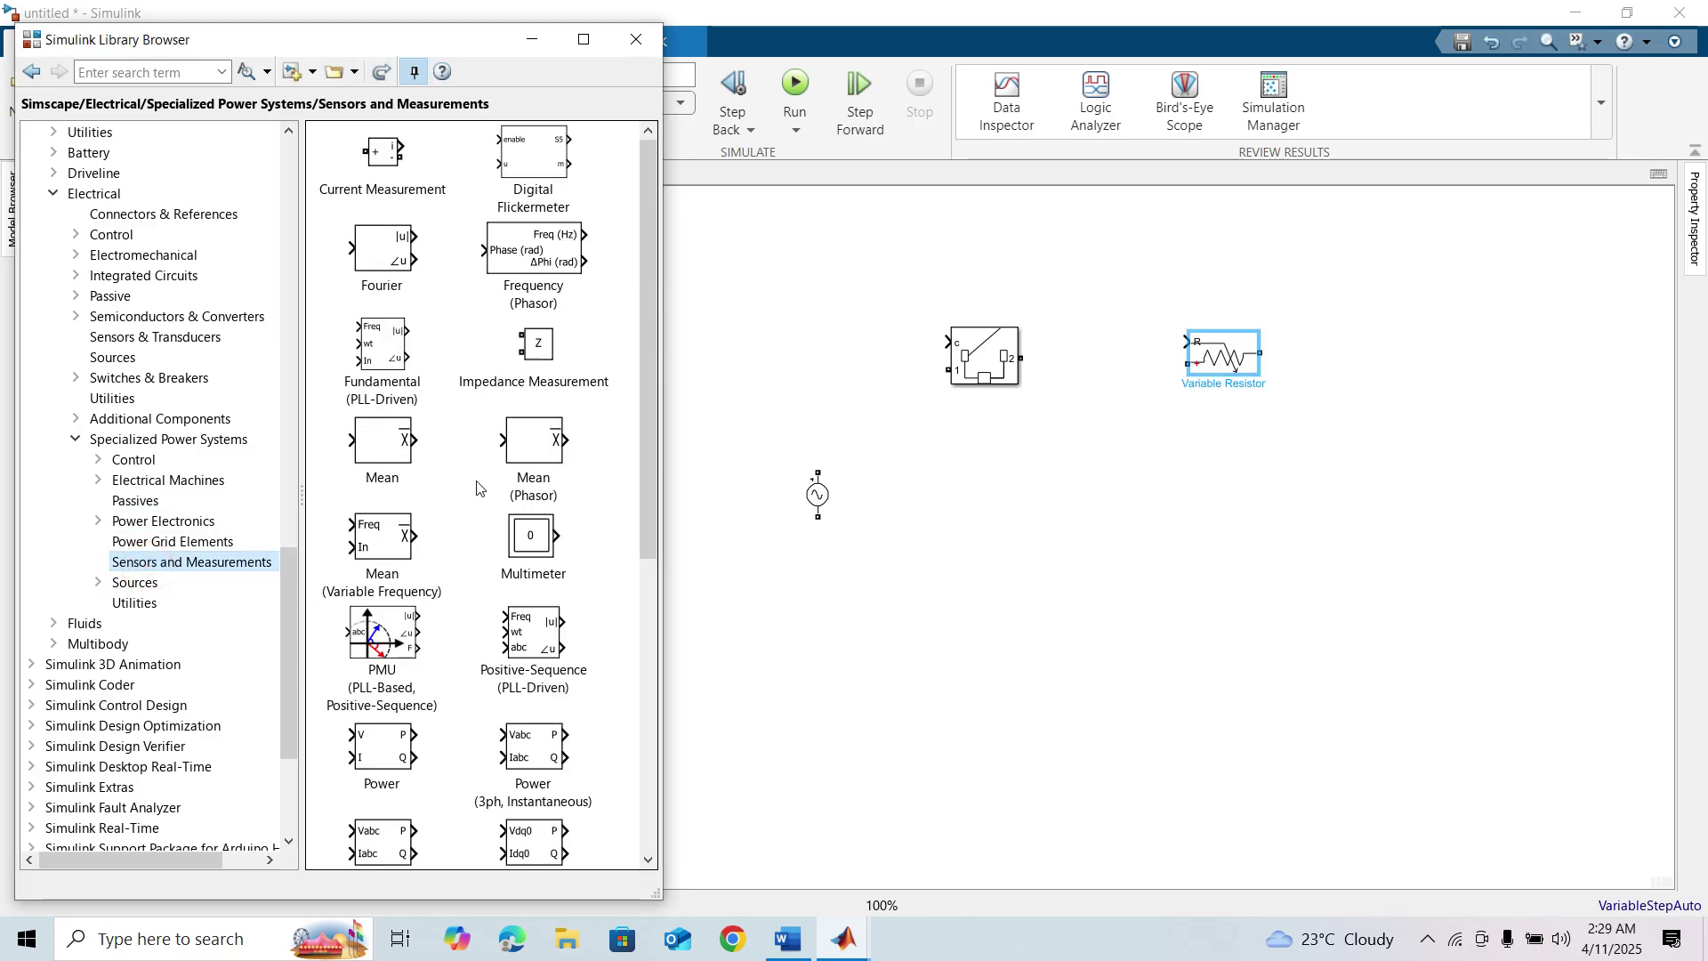
{"action": "left_click_drag", "start_coordinate": [383, 156], "coordinate": [1433, 463]}
{"action": "scroll", "coordinate": [509, 514], "scroll_direction": "down", "scroll_amount": 7}
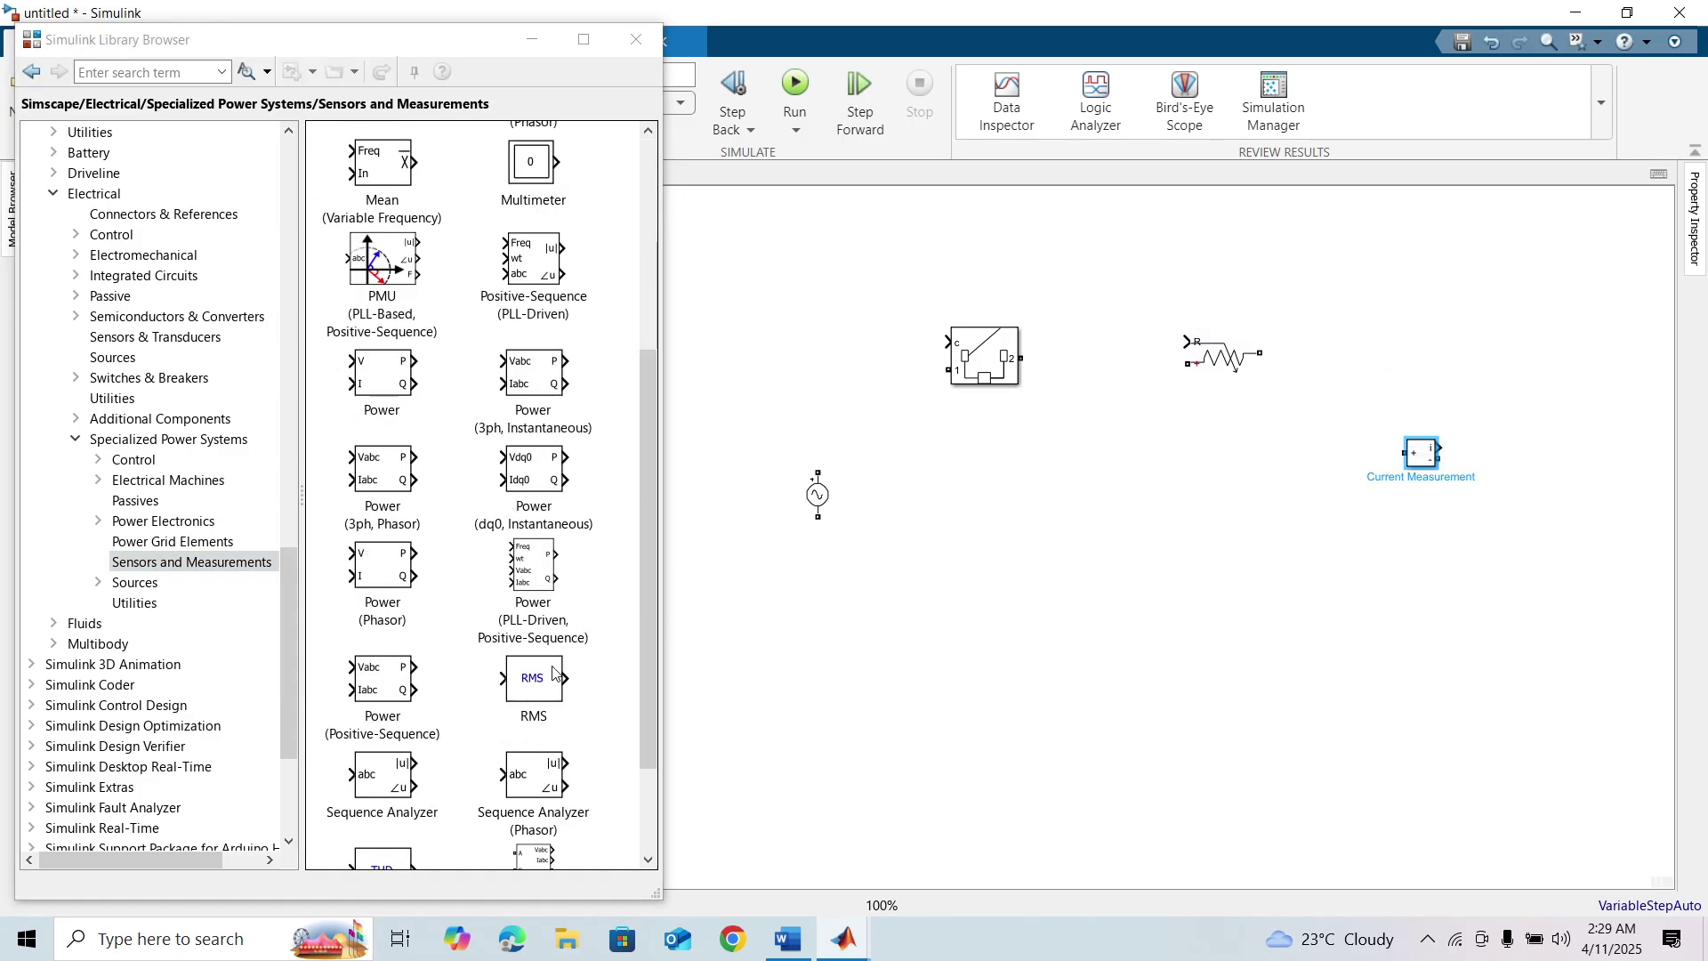
{"action": "left_click_drag", "start_coordinate": [539, 676], "coordinate": [1546, 578]}
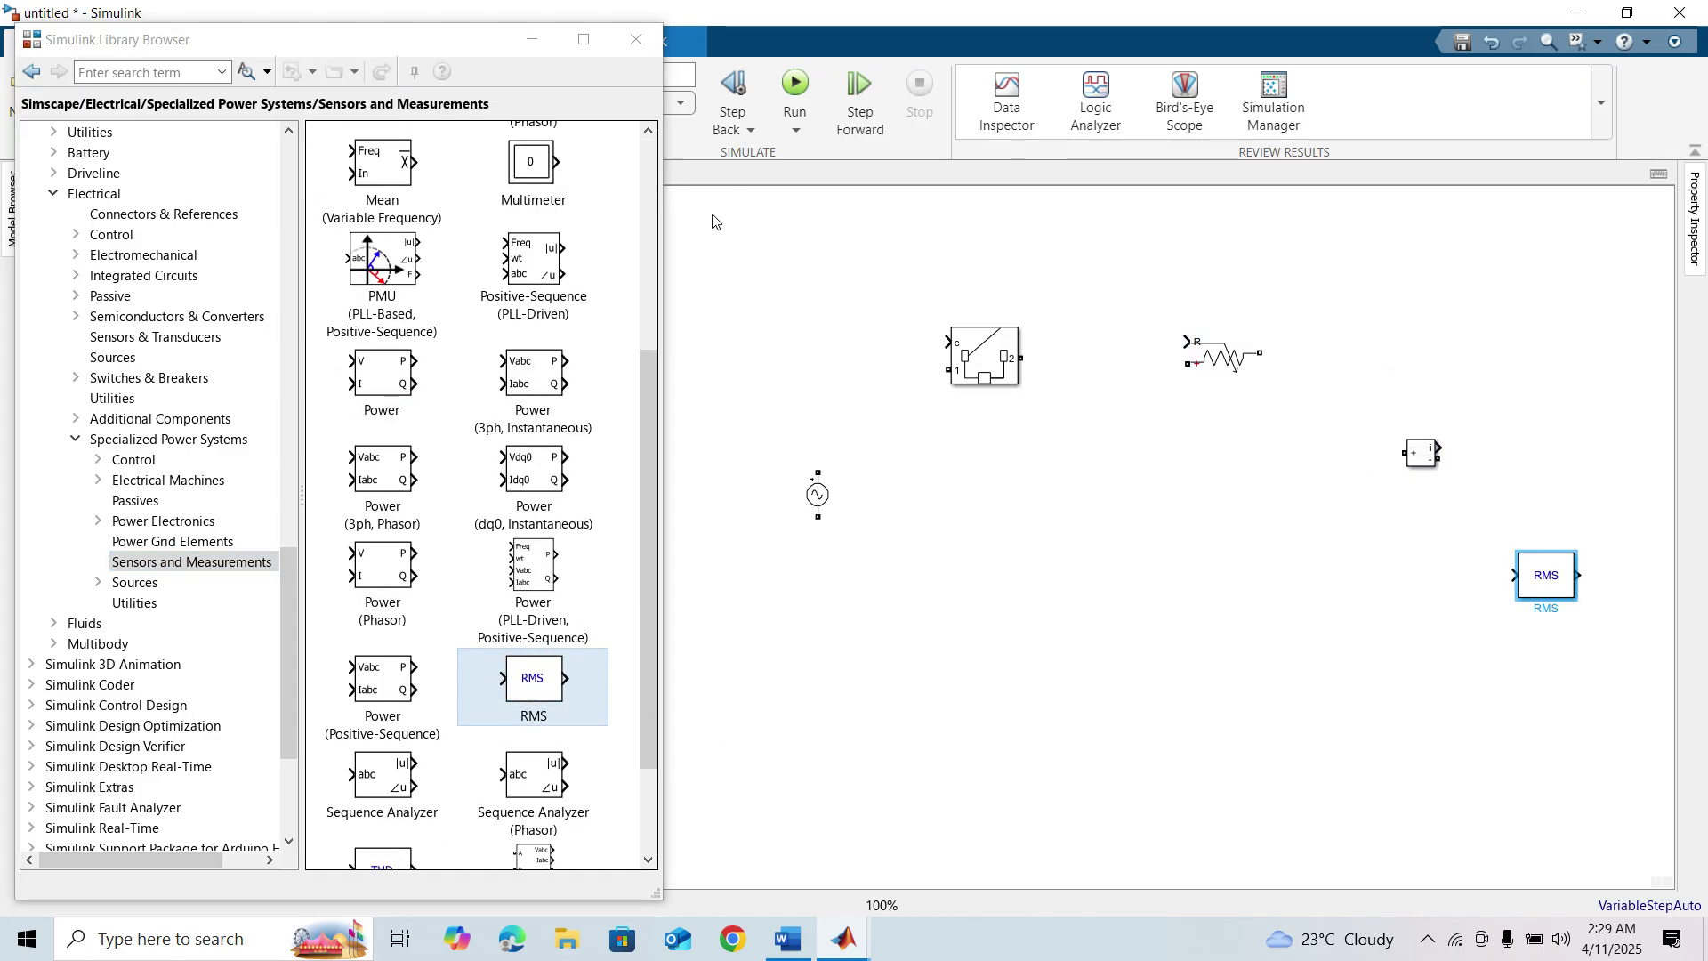
{"action": "left_click", "coordinate": [168, 442]}
{"action": "left_click_drag", "start_coordinate": [387, 601], "coordinate": [1102, 254]}
{"action": "mouse_move", "coordinate": [818, 472]}
{"action": "left_mouse_down"}
{"action": "mouse_move", "coordinate": [908, 373]}
{"action": "mouse_move", "coordinate": [952, 368]}
{"action": "mouse_move", "coordinate": [1385, 385]}
{"action": "mouse_move", "coordinate": [1402, 447]}
{"action": "left_mouse_up"}
Wire breaker to resistor, rotate the Current Measurement upright and connect it back to the AC source
{"action": "left_click", "coordinate": [1263, 354]}
{"action": "left_click", "coordinate": [1426, 462]}
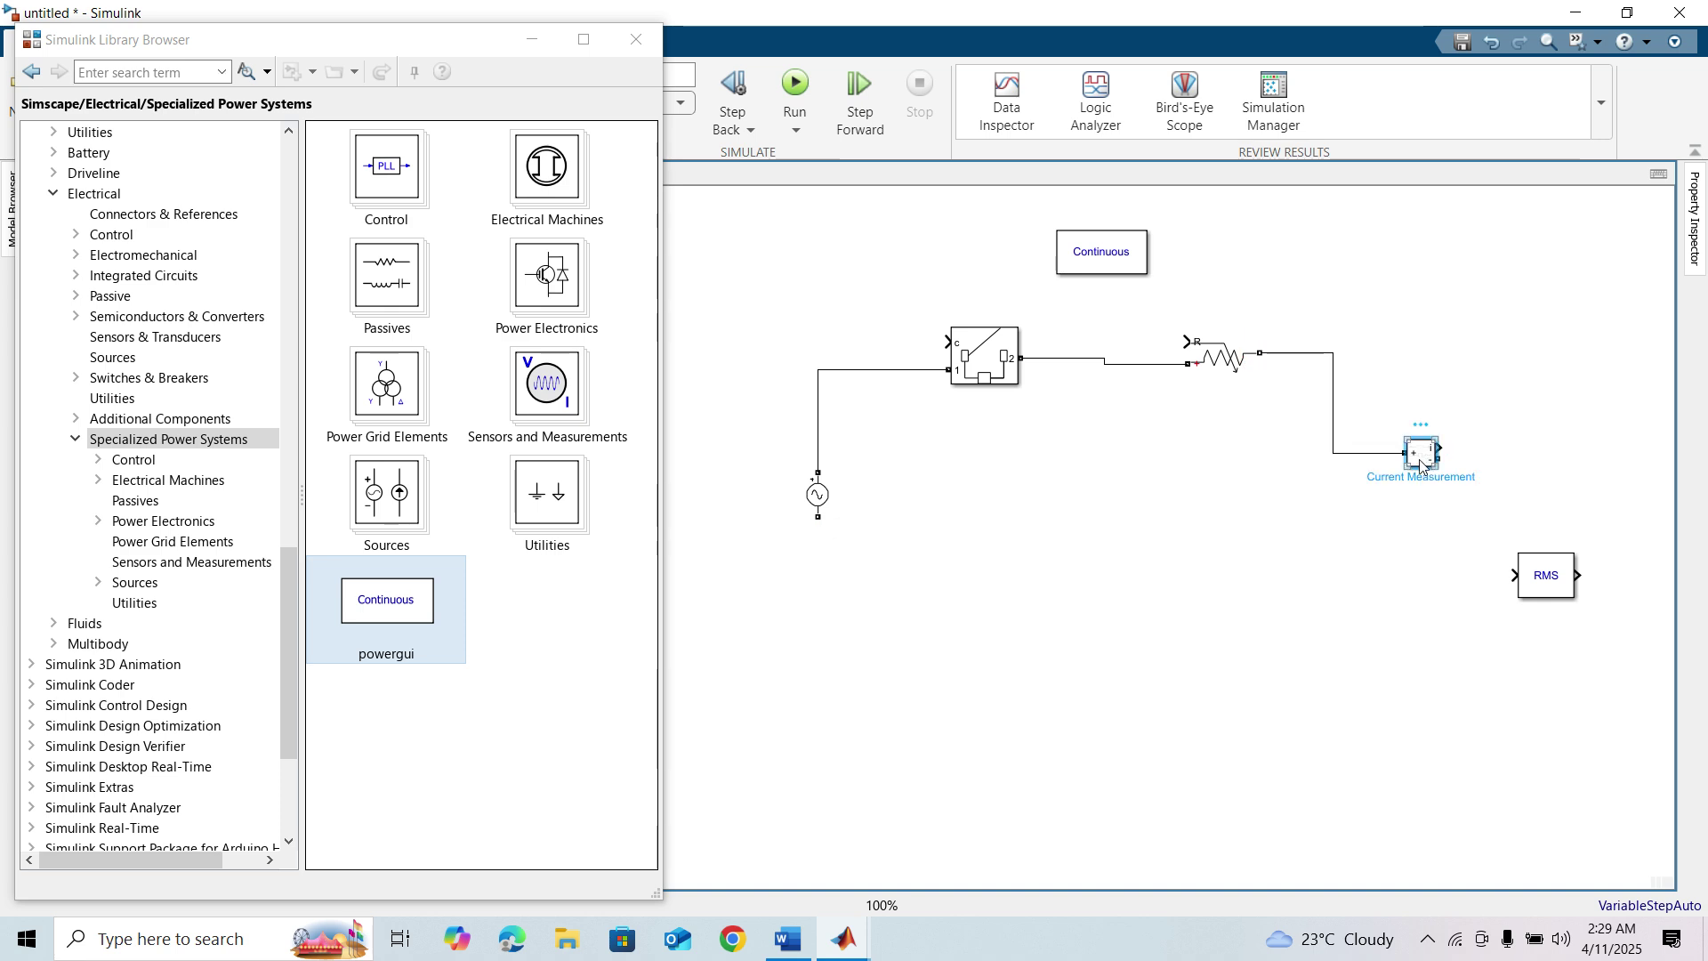
{"action": "key", "text": "ctrl+r"}
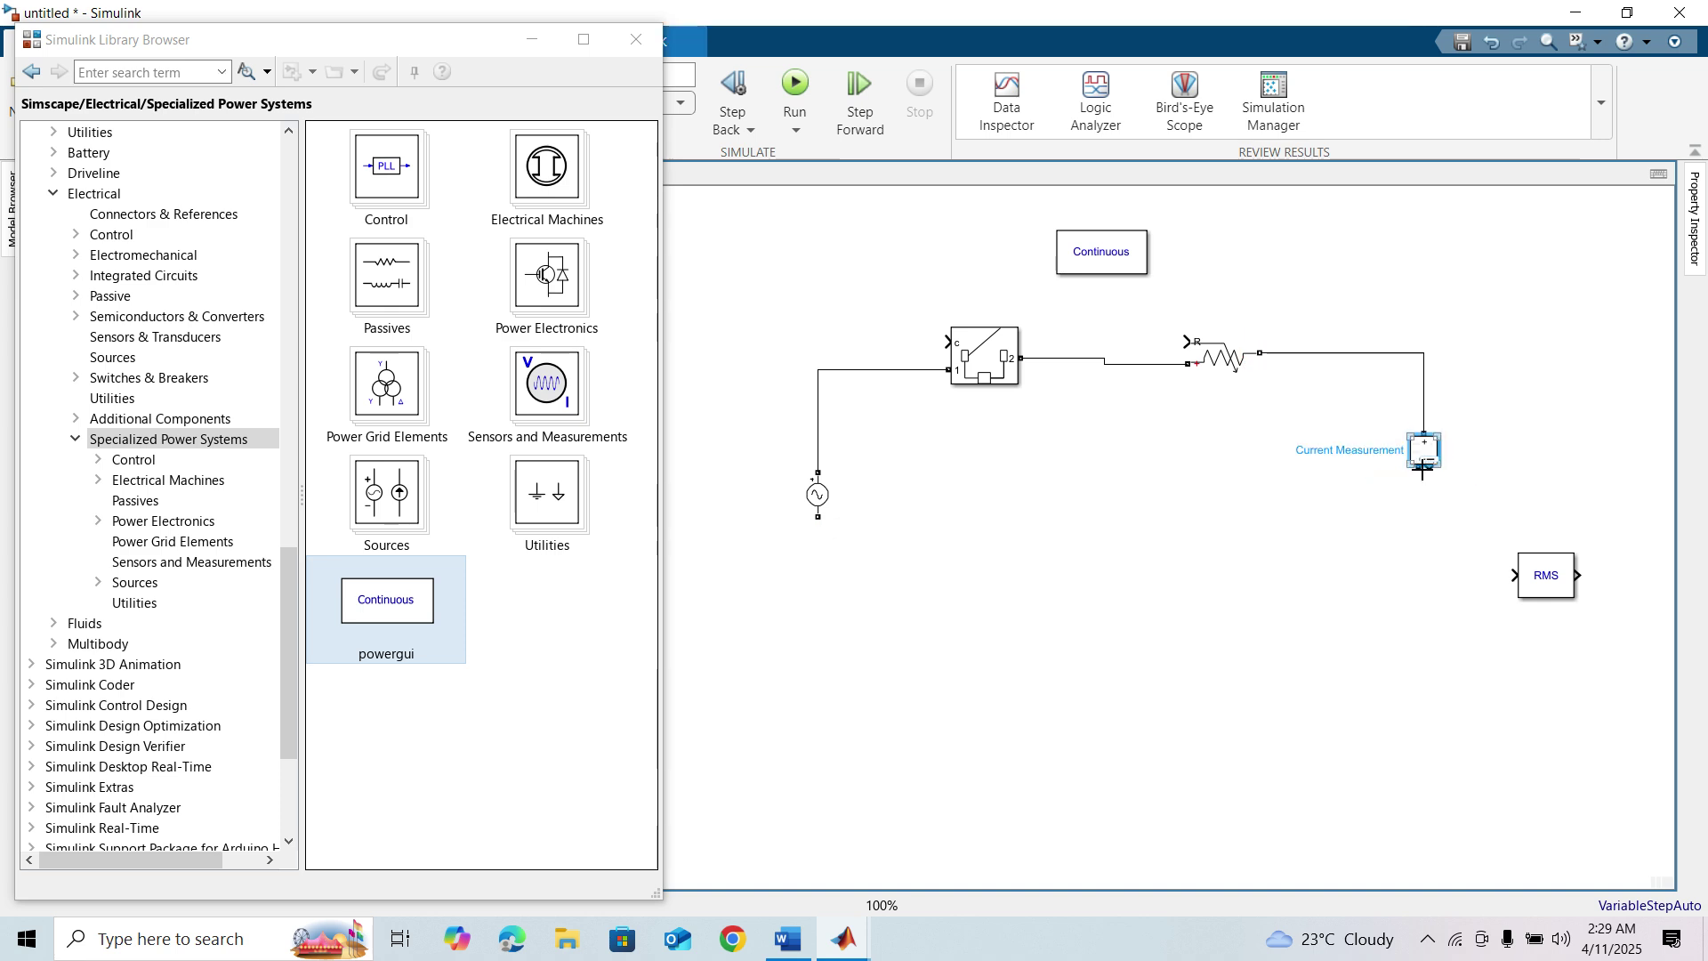
{"action": "mouse_move", "coordinate": [1422, 473]}
{"action": "left_mouse_down"}
{"action": "mouse_move", "coordinate": [869, 580]}
{"action": "mouse_move", "coordinate": [821, 521]}
{"action": "mouse_move", "coordinate": [917, 540]}
{"action": "mouse_move", "coordinate": [919, 625]}
{"action": "left_mouse_up"}
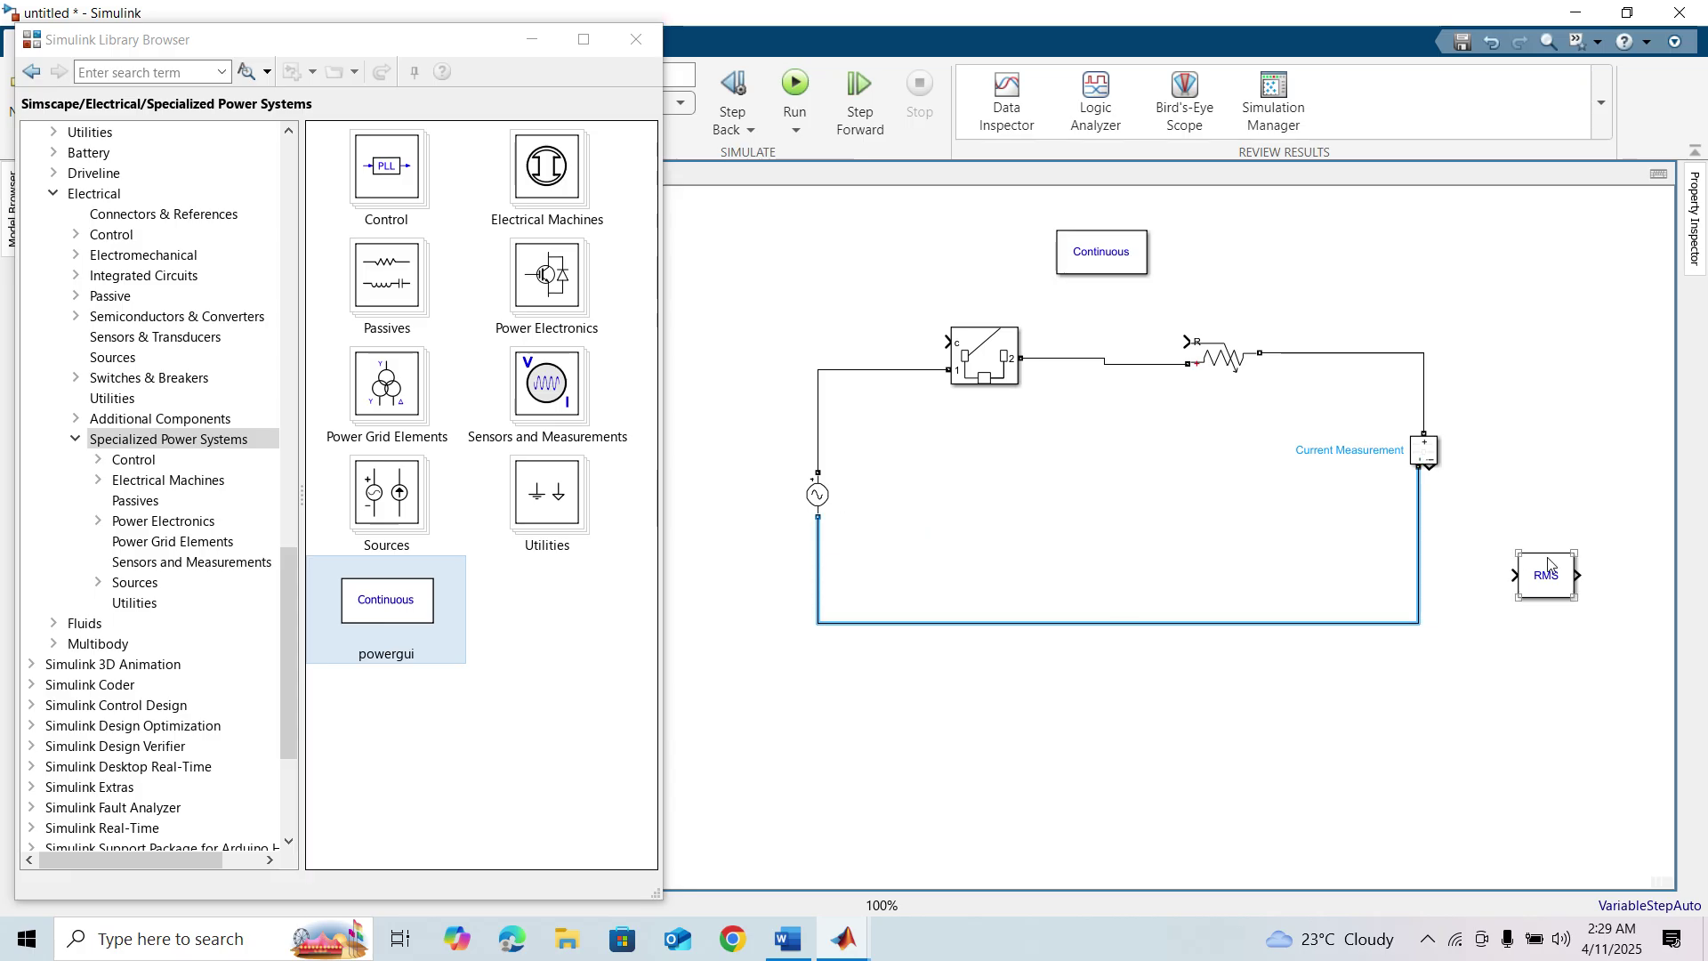
{"action": "left_click_drag", "start_coordinate": [1545, 567], "coordinate": [1424, 469]}
Add Display and Scope blocks from Sinks beside the RMS block and feed both from its output
{"action": "scroll", "coordinate": [134, 356], "scroll_direction": "up", "scroll_amount": 20}
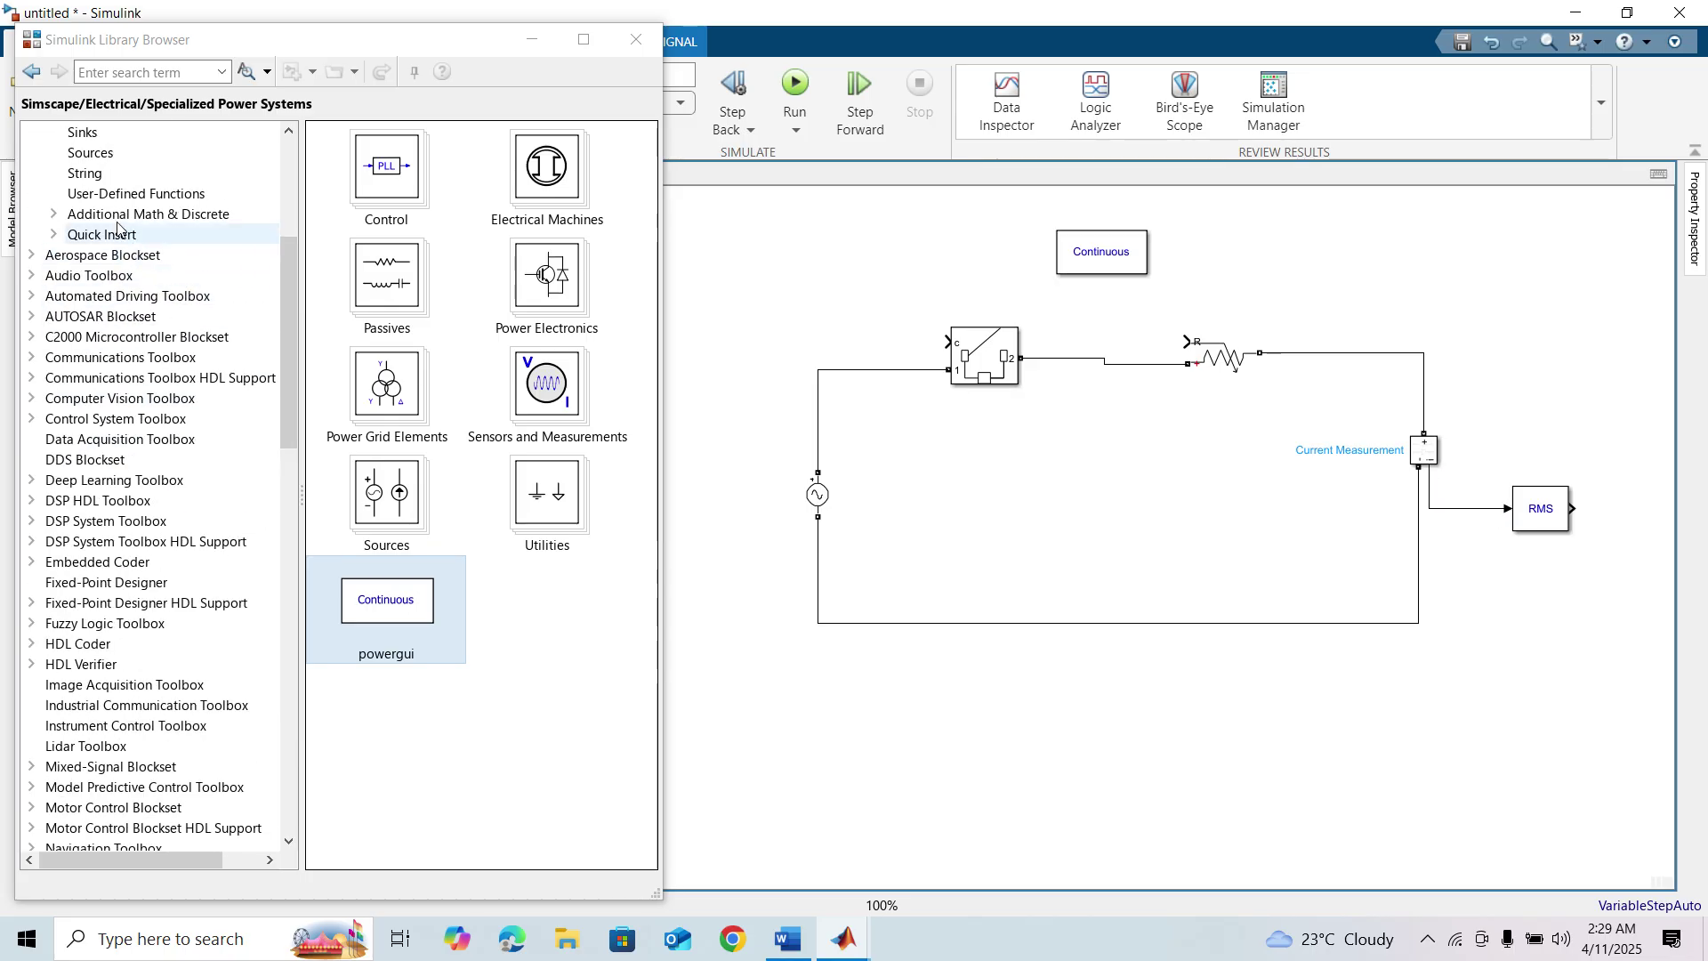
{"action": "left_click", "coordinate": [89, 460]}
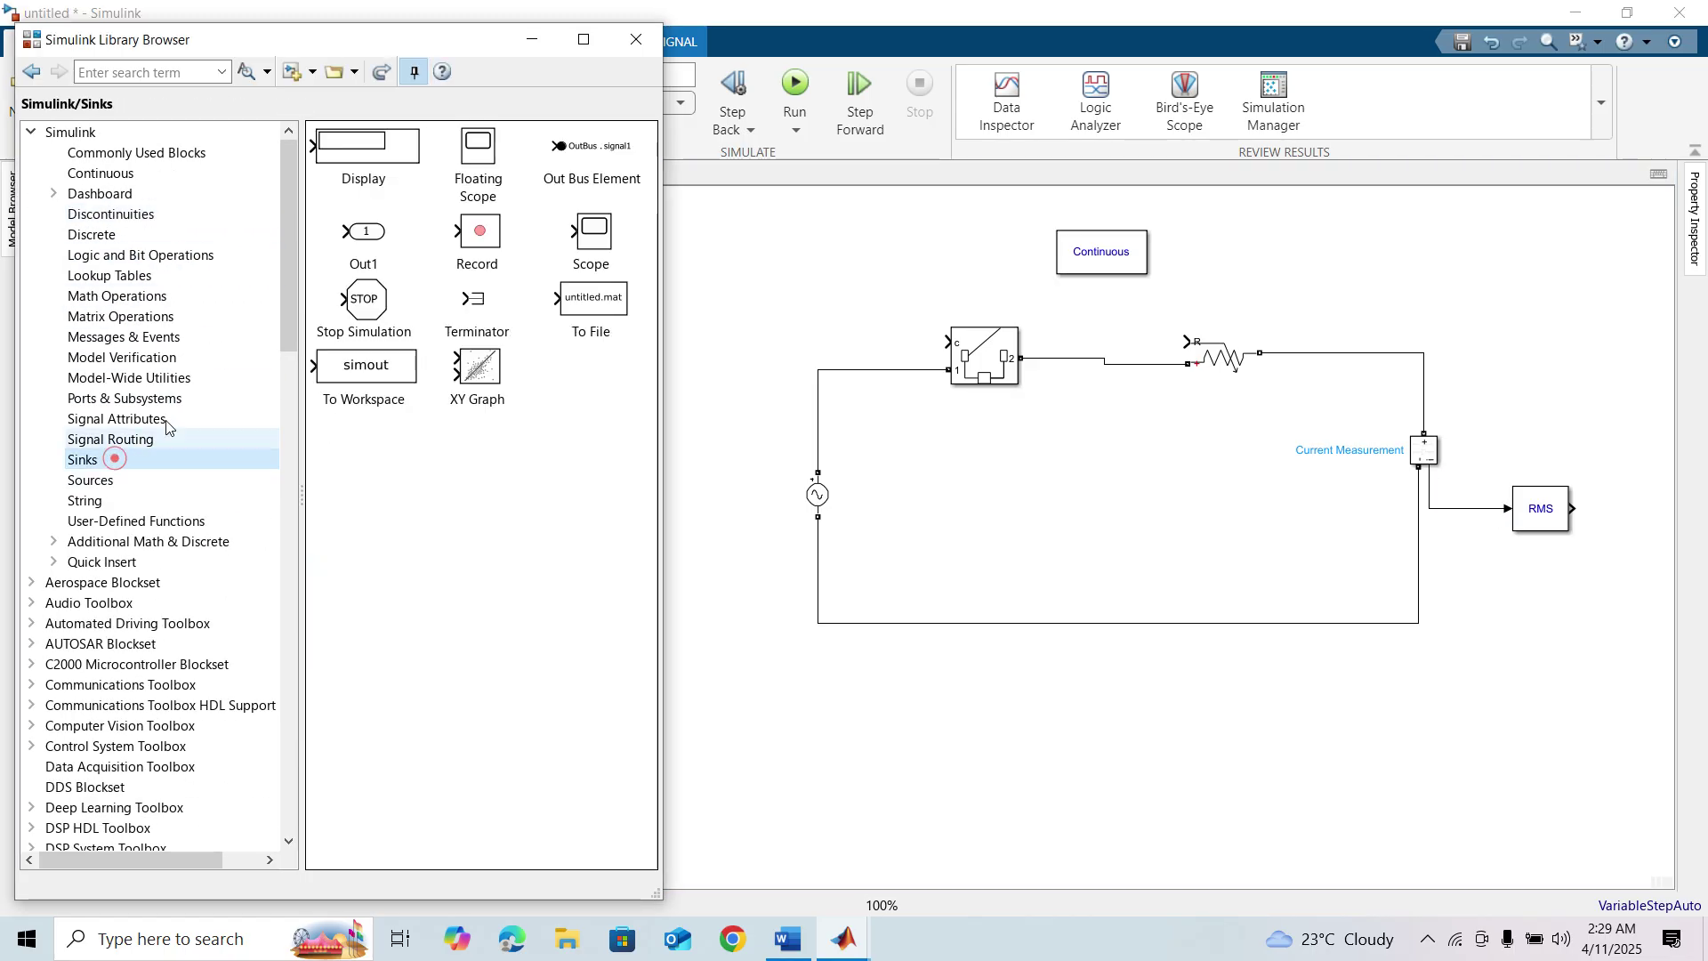
{"action": "right_click", "coordinate": [367, 160]}
{"action": "left_click", "coordinate": [445, 173]}
{"action": "left_click", "coordinate": [589, 235]}
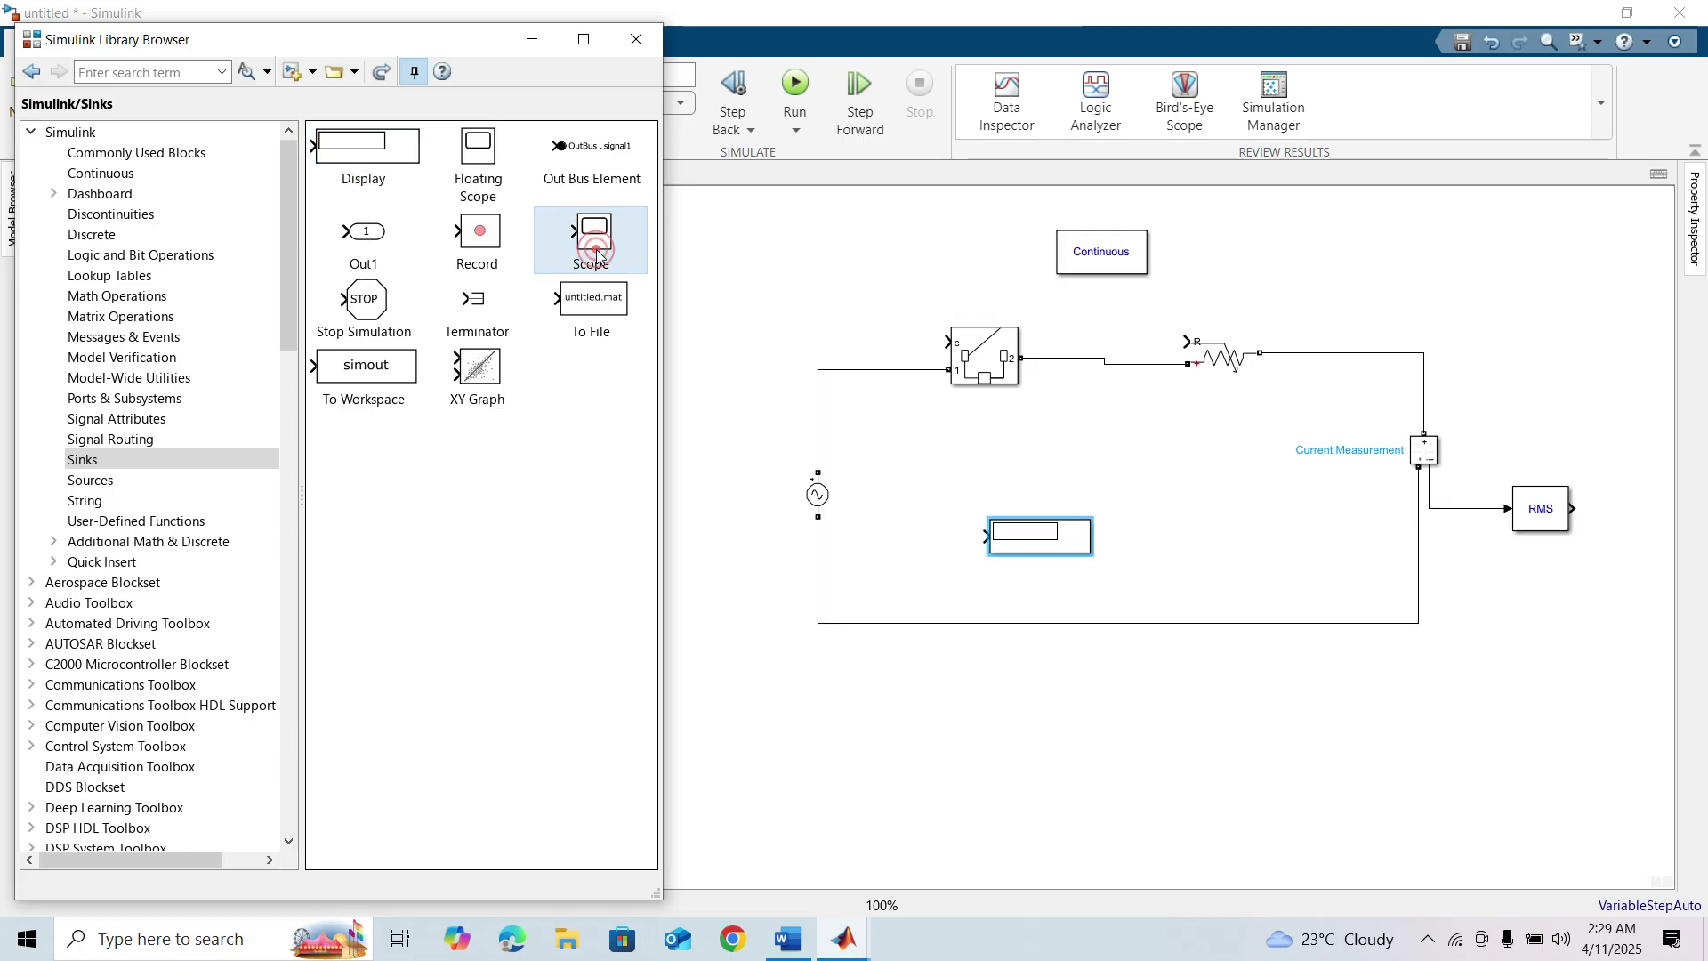
{"action": "right_click", "coordinate": [607, 242]}
{"action": "left_click", "coordinate": [627, 262]}
{"action": "left_click_drag", "start_coordinate": [1041, 535], "coordinate": [1544, 617]}
{"action": "left_click_drag", "start_coordinate": [1036, 534], "coordinate": [1671, 517]}
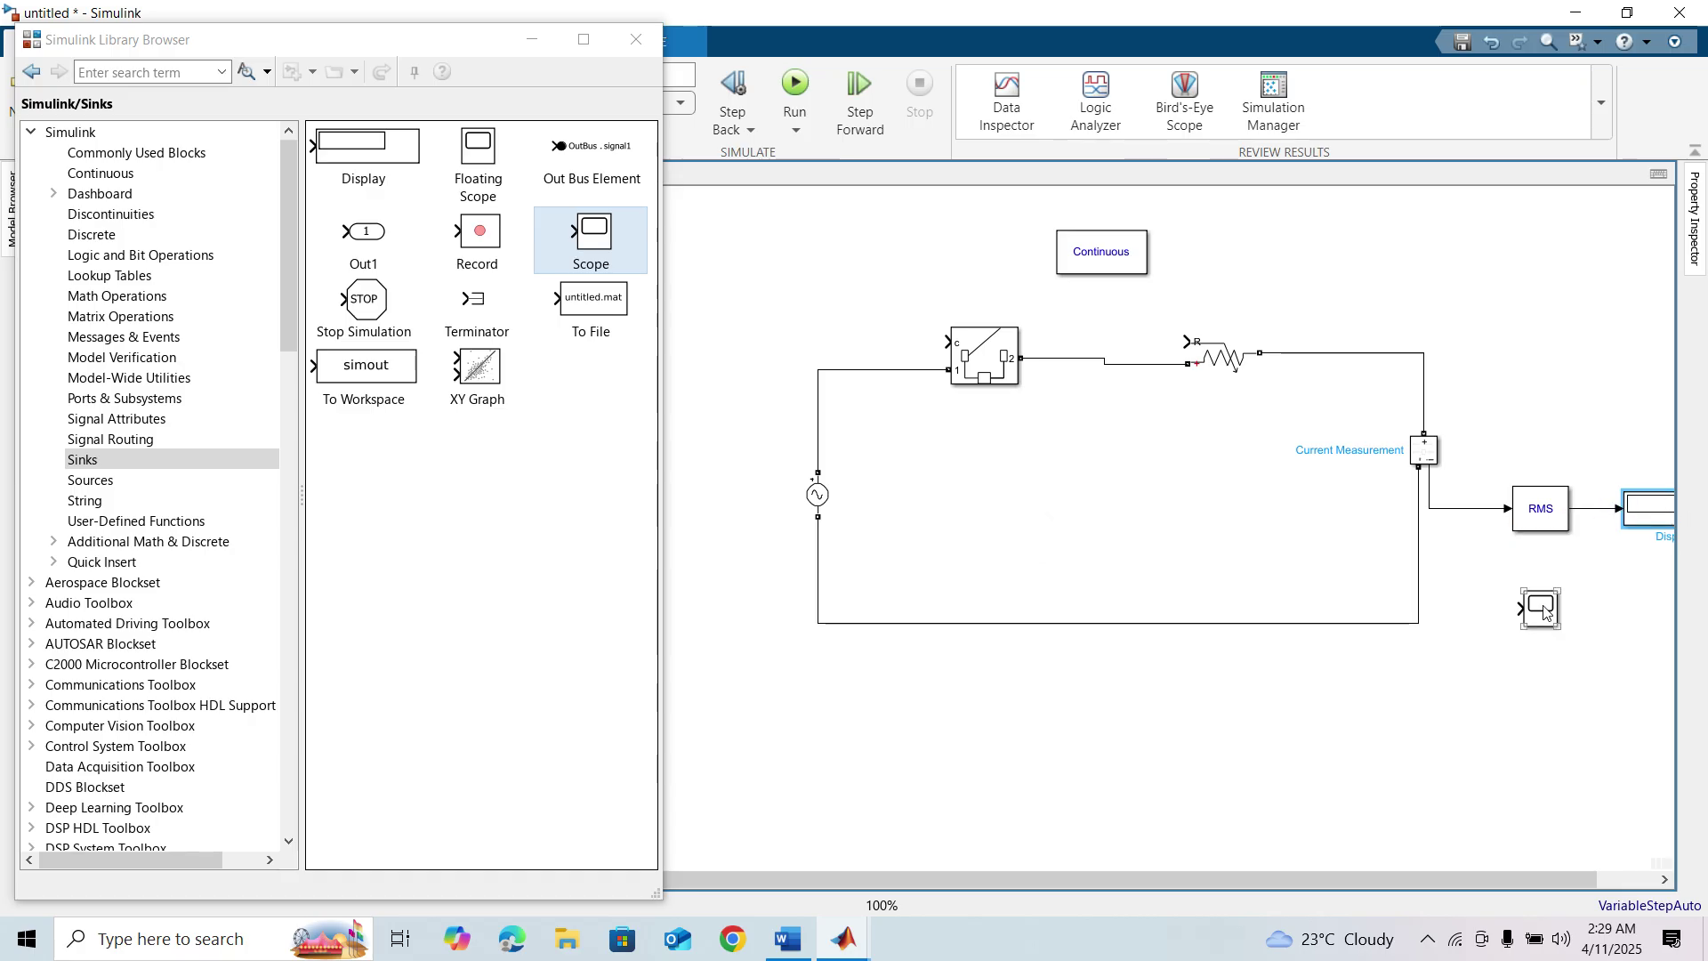
{"action": "left_click_drag", "start_coordinate": [1544, 611], "coordinate": [1619, 595]}
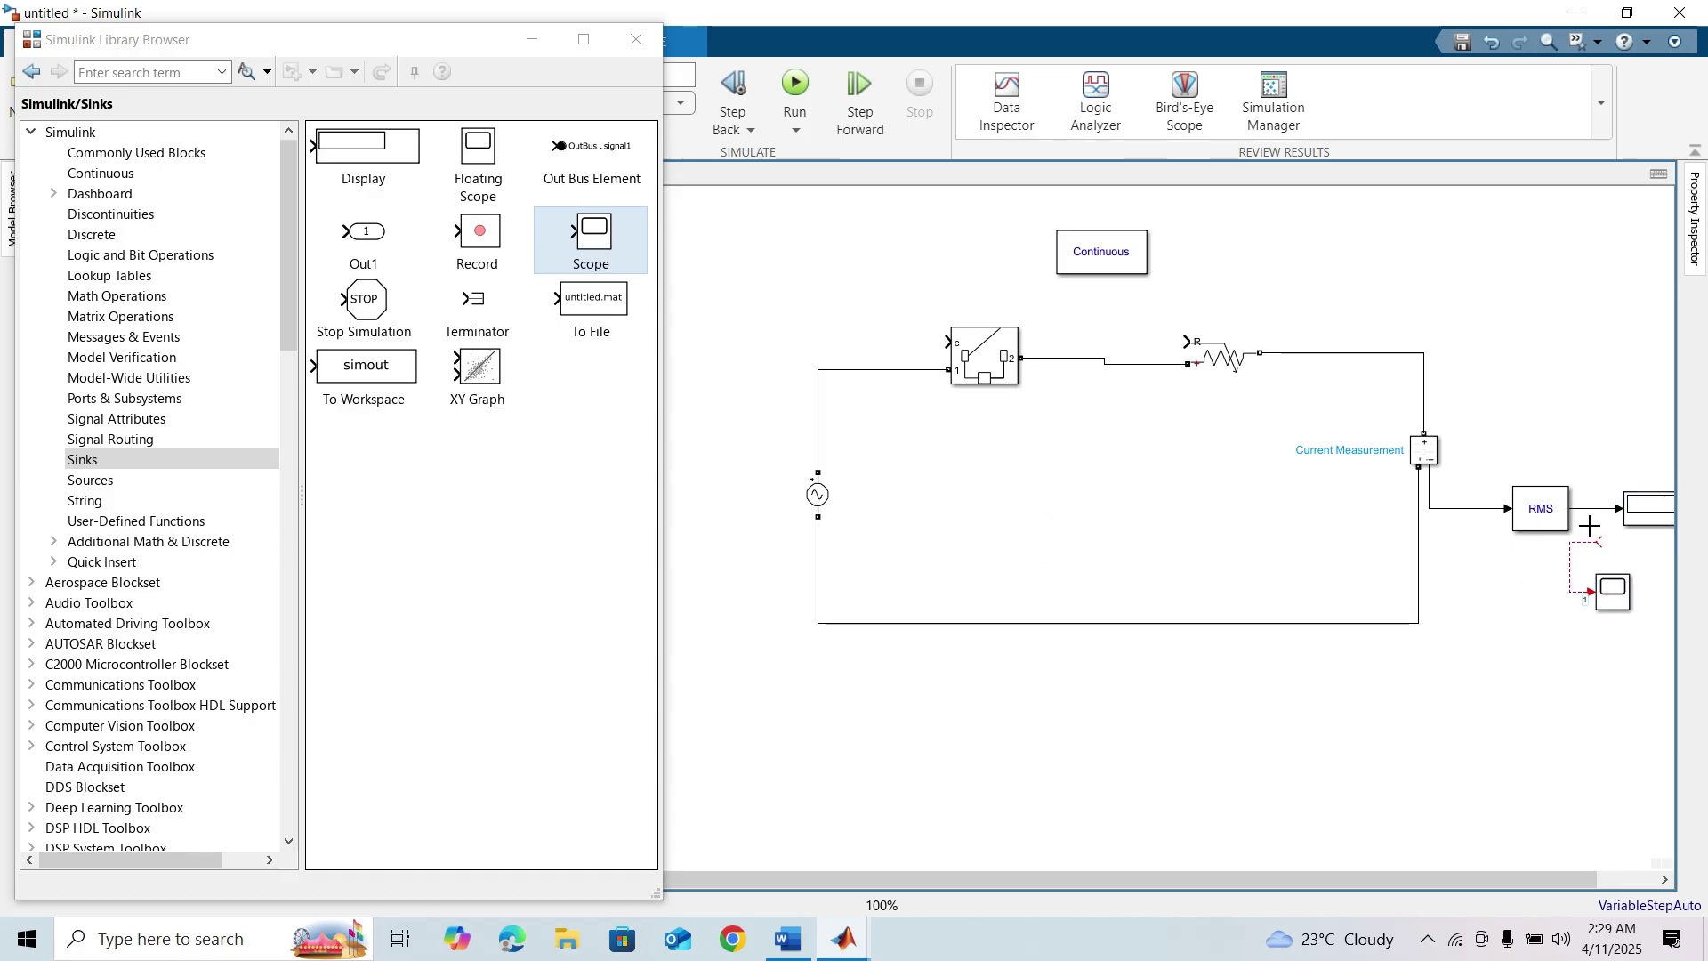
{"action": "left_click_drag", "start_coordinate": [1590, 511], "coordinate": [1590, 511]}
{"action": "double_click", "coordinate": [1541, 509]}
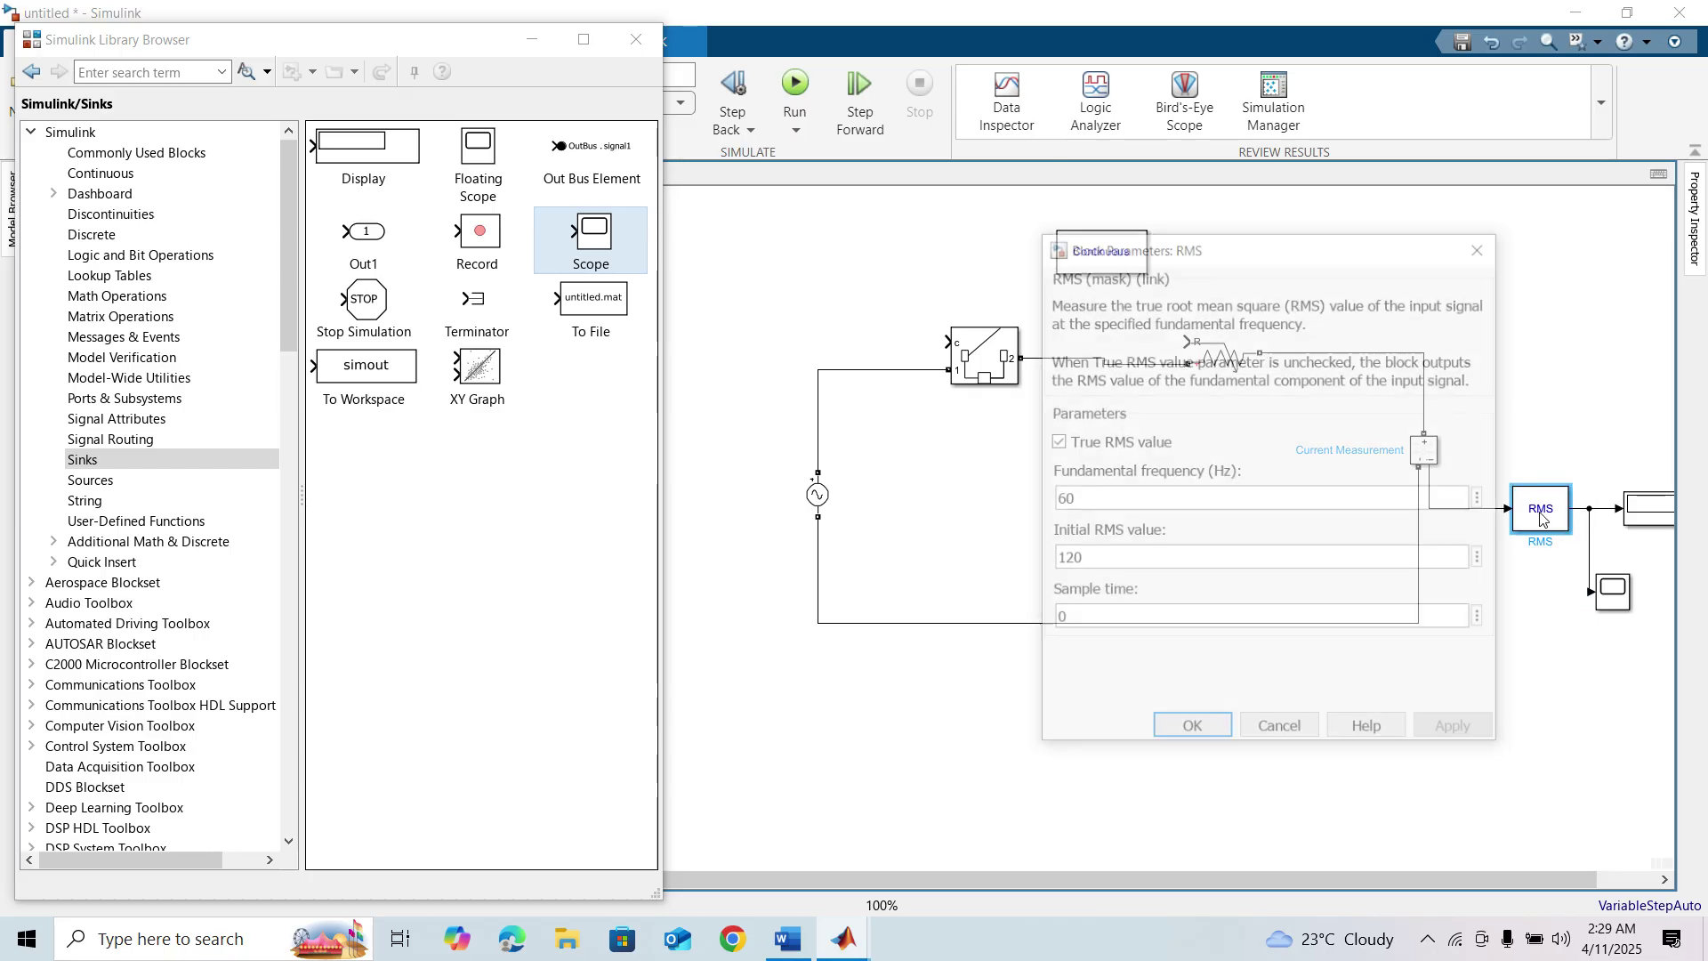
{"action": "double_click", "coordinate": [1130, 553]}
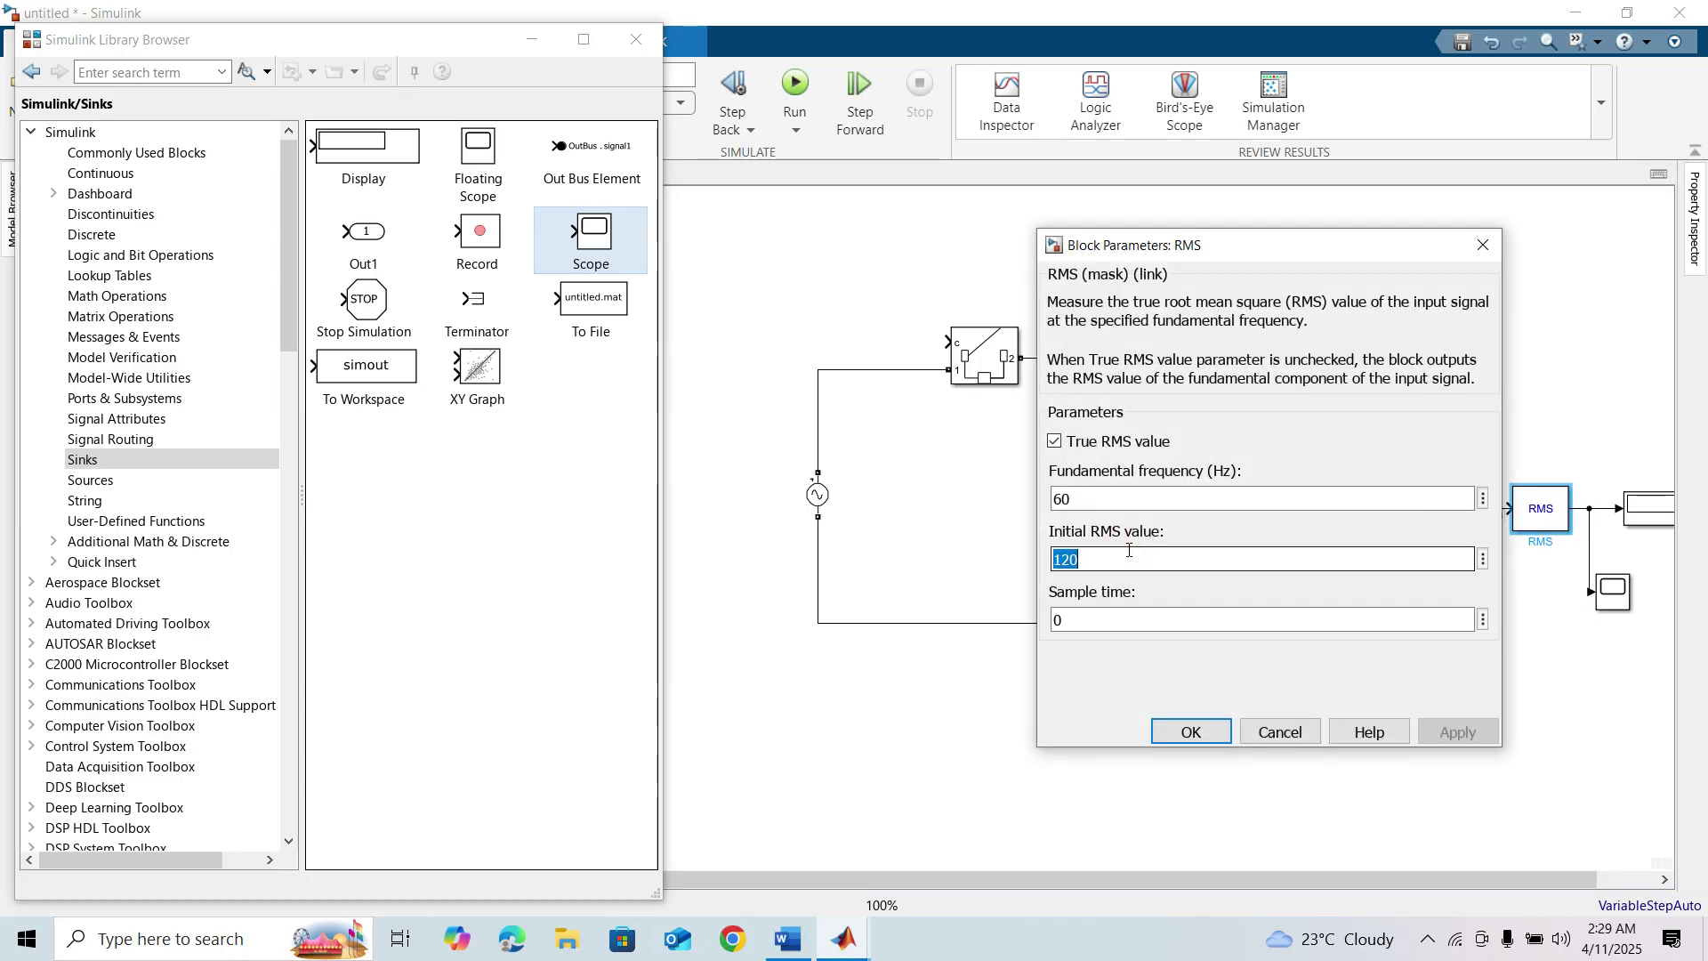
{"action": "type", "text": "0"}
{"action": "key", "text": "Return"}
{"action": "left_click", "coordinate": [995, 498]}
{"action": "left_click", "coordinate": [636, 39]}
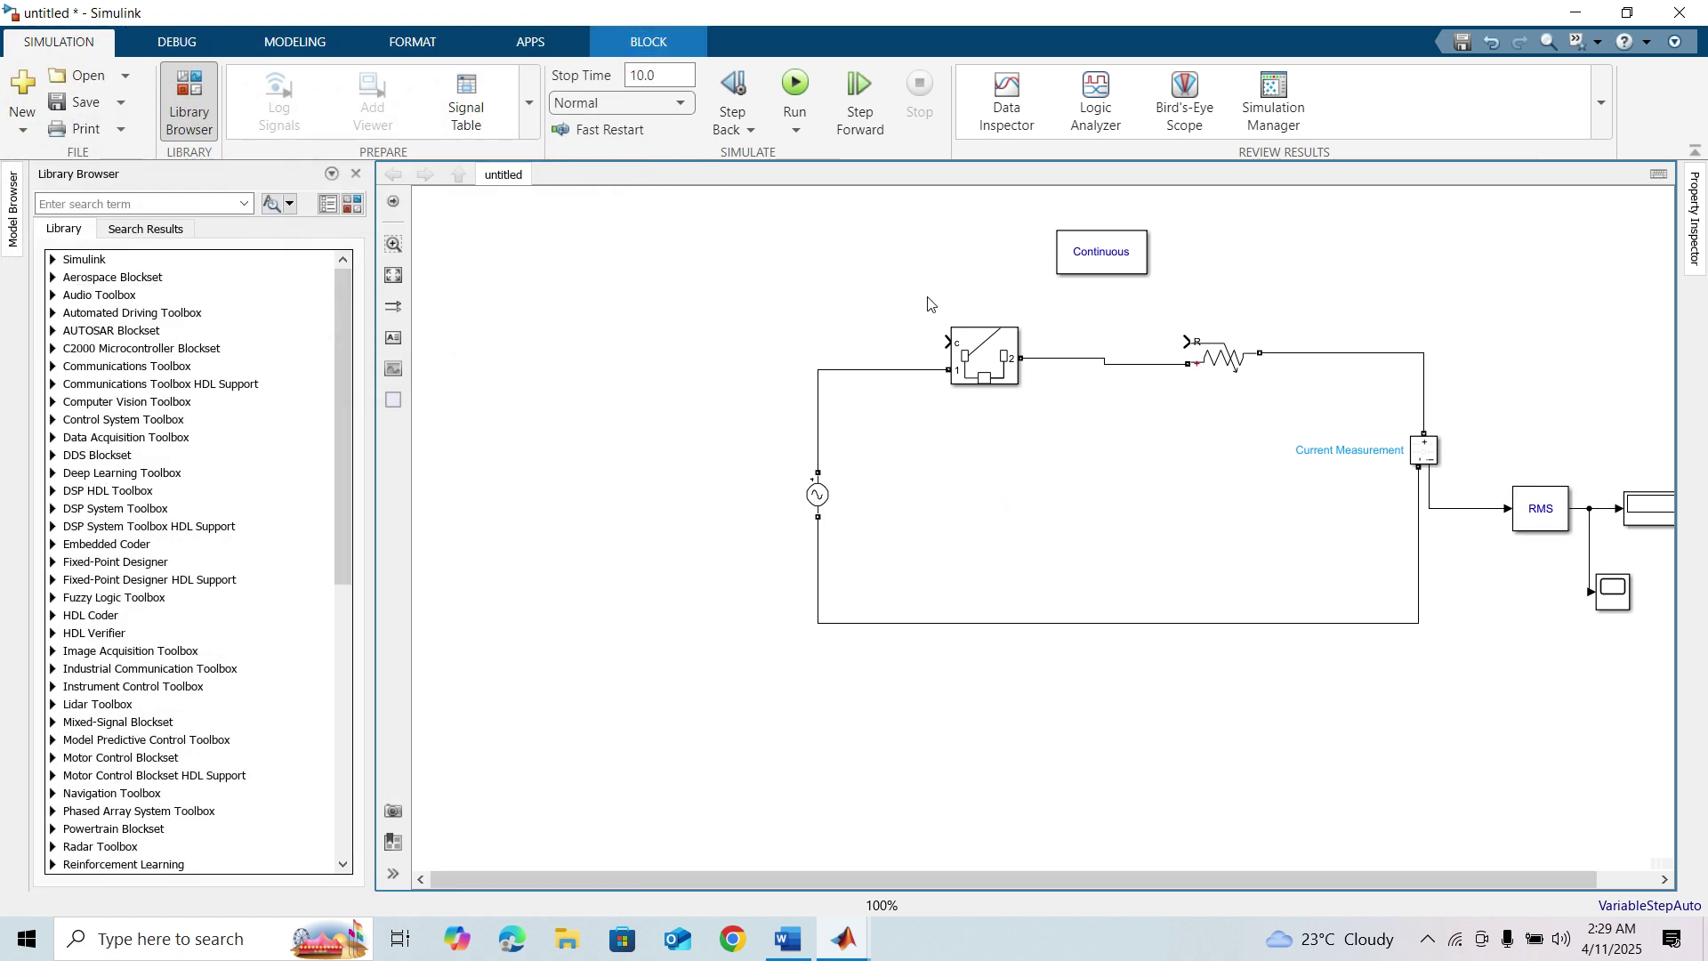
Drag an S-R Flip-Flop from Simulink Extras > Flip Flops into the model and shift it right
{"action": "left_click", "coordinate": [985, 357]}
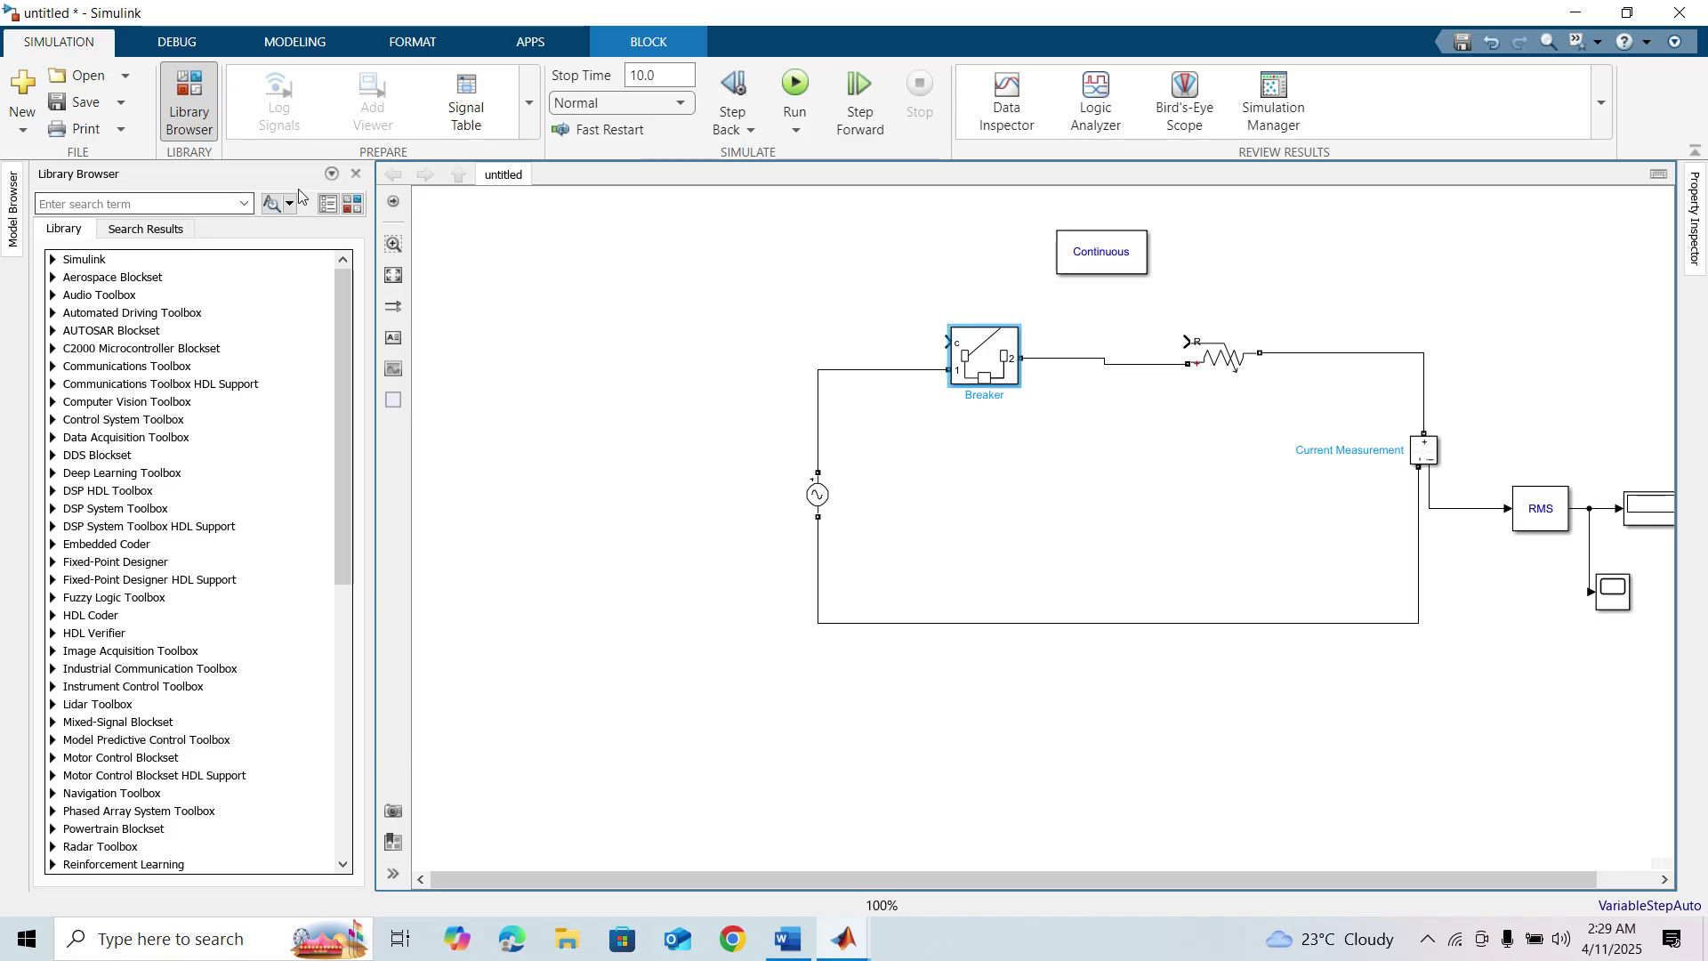
{"action": "left_click", "coordinate": [351, 213]}
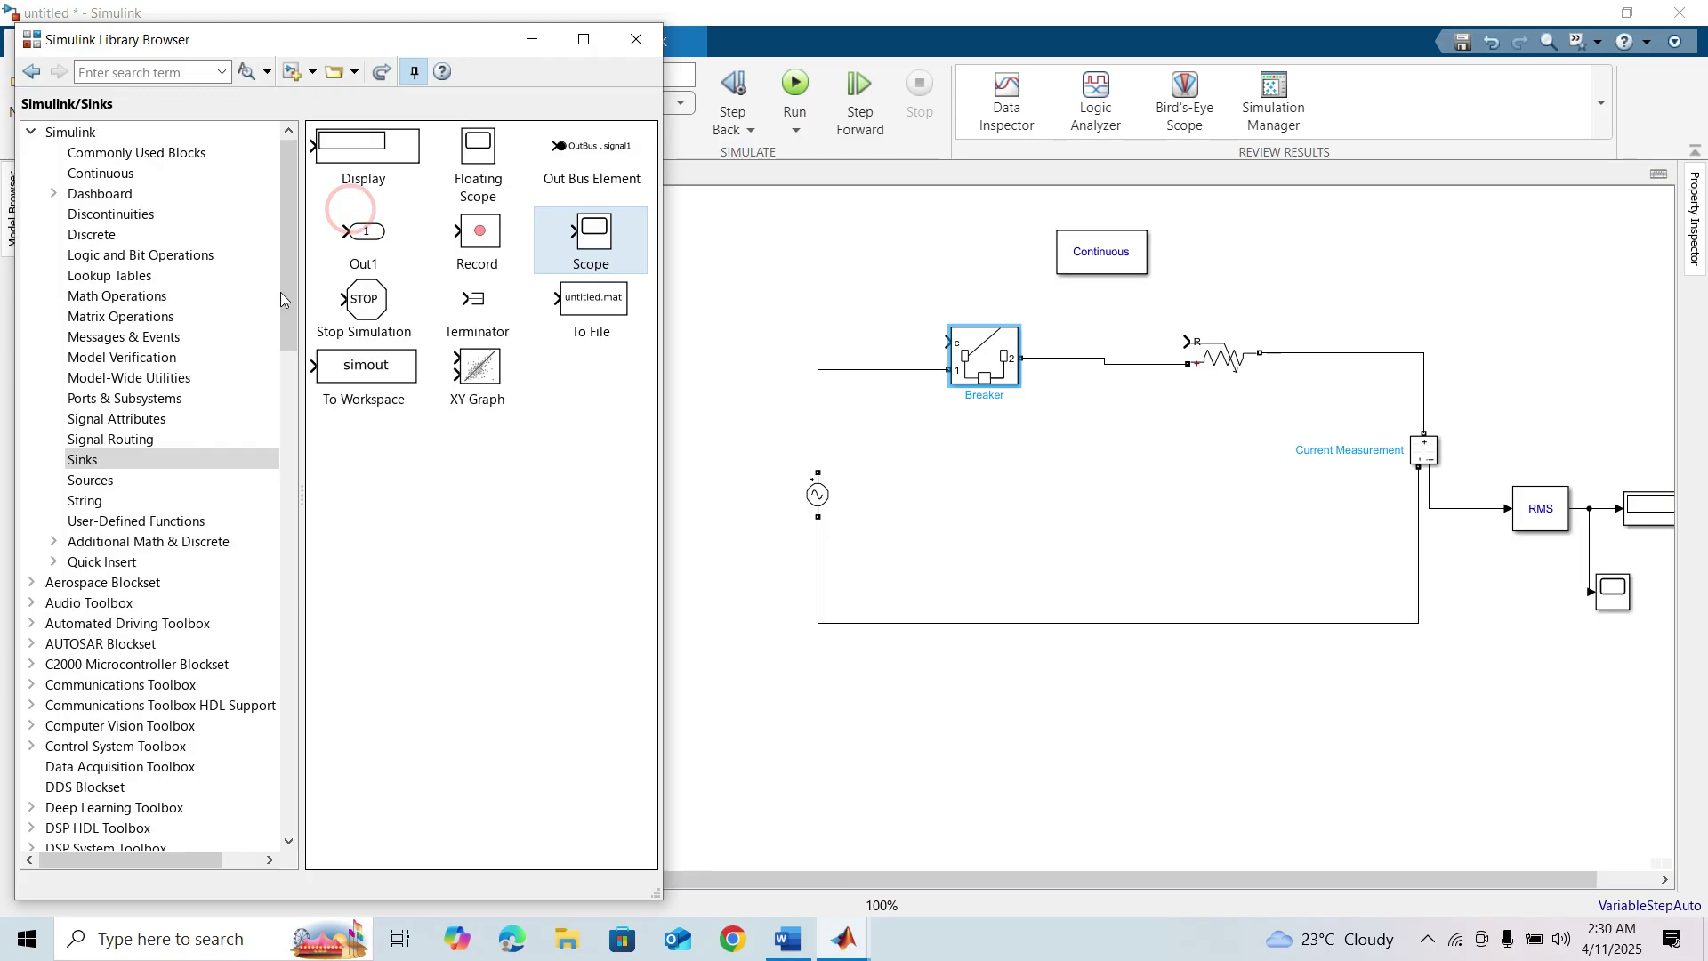
{"action": "scroll", "coordinate": [104, 490], "scroll_direction": "down", "scroll_amount": 10}
{"action": "scroll", "coordinate": [103, 490], "scroll_direction": "down", "scroll_amount": 15}
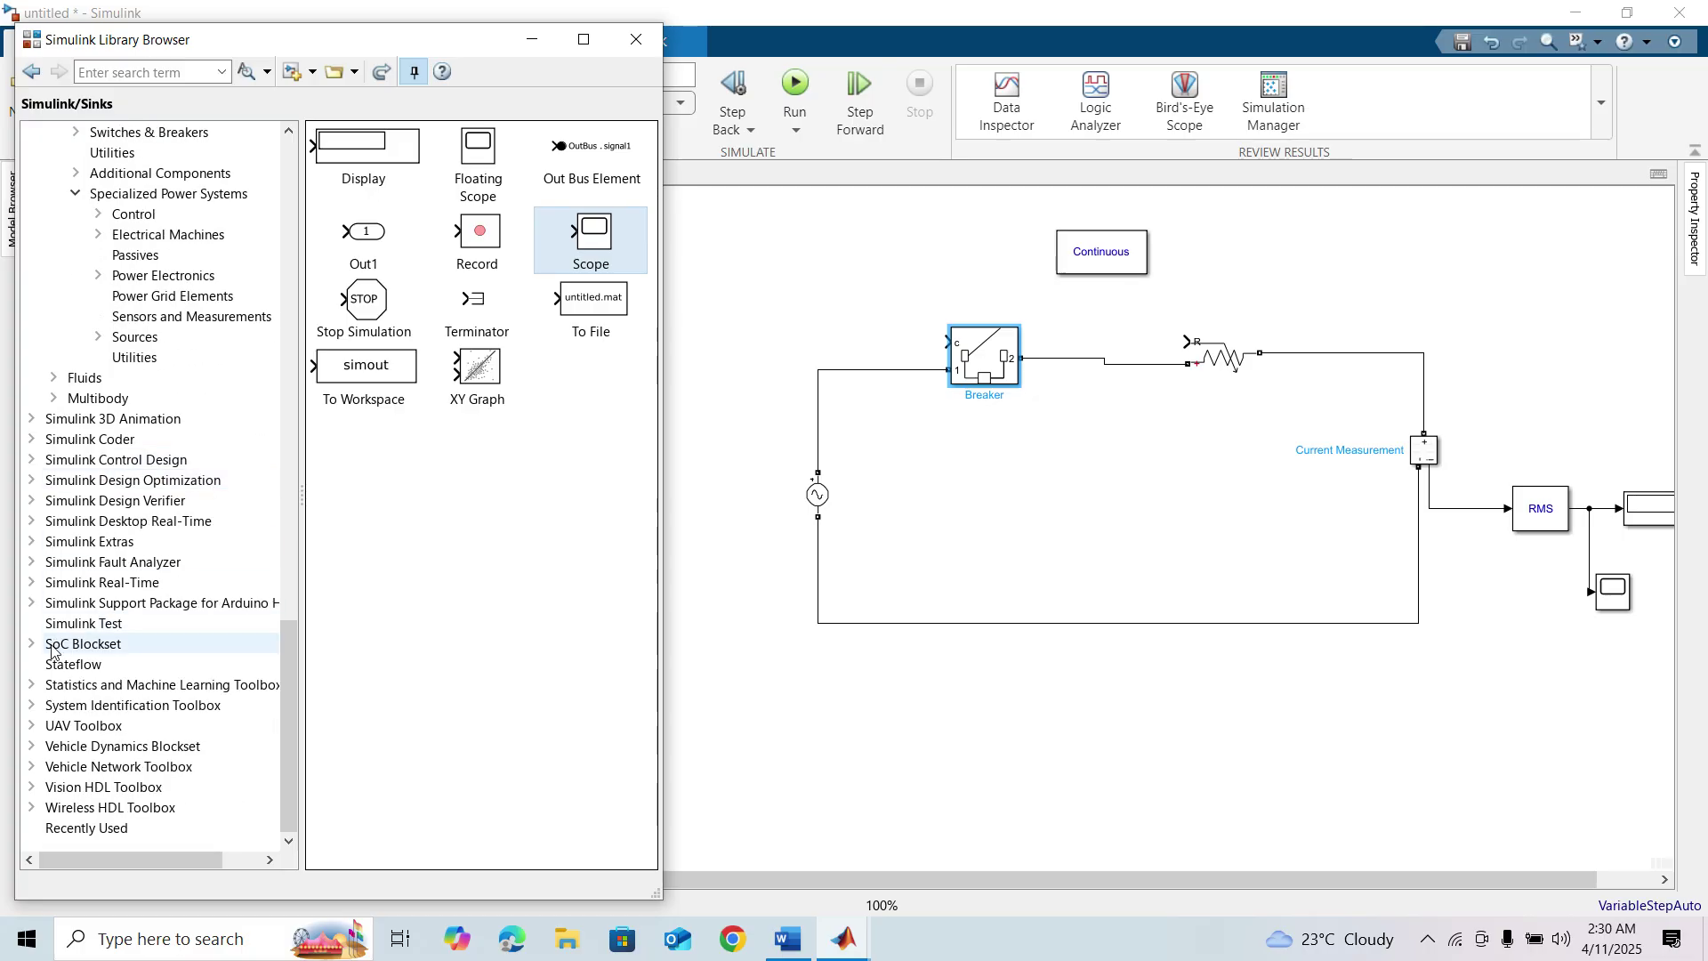
{"action": "left_click", "coordinate": [66, 544]}
{"action": "double_click", "coordinate": [535, 297]}
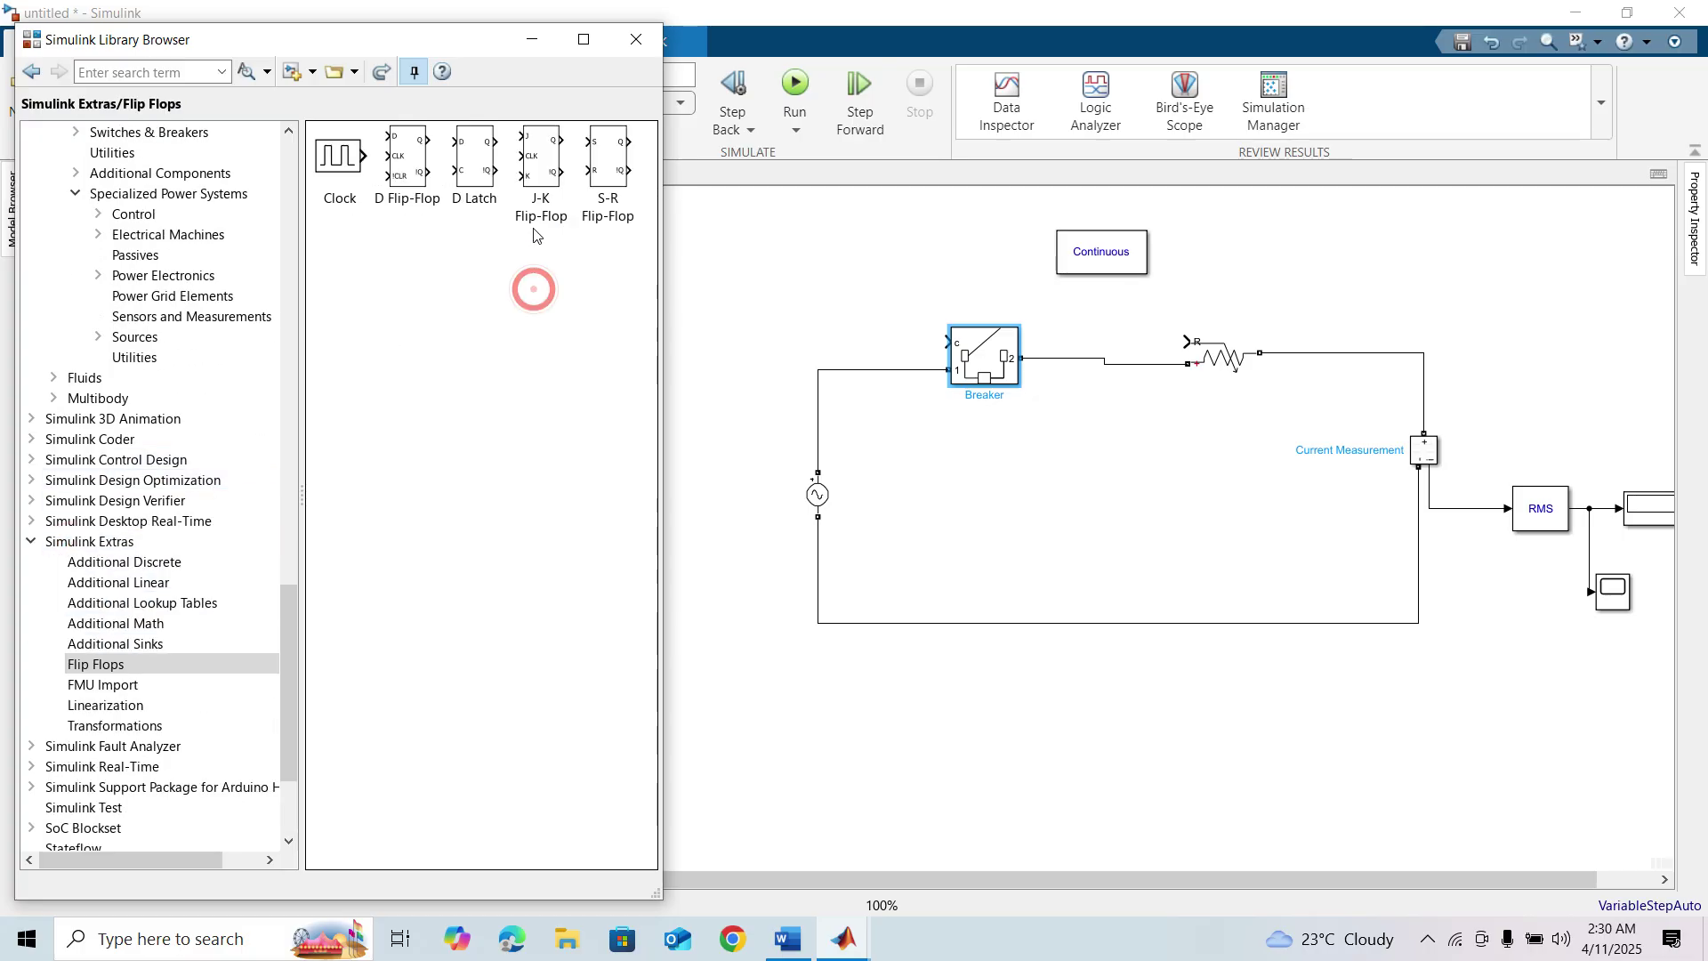
{"action": "left_click_drag", "start_coordinate": [601, 177], "coordinate": [719, 277]}
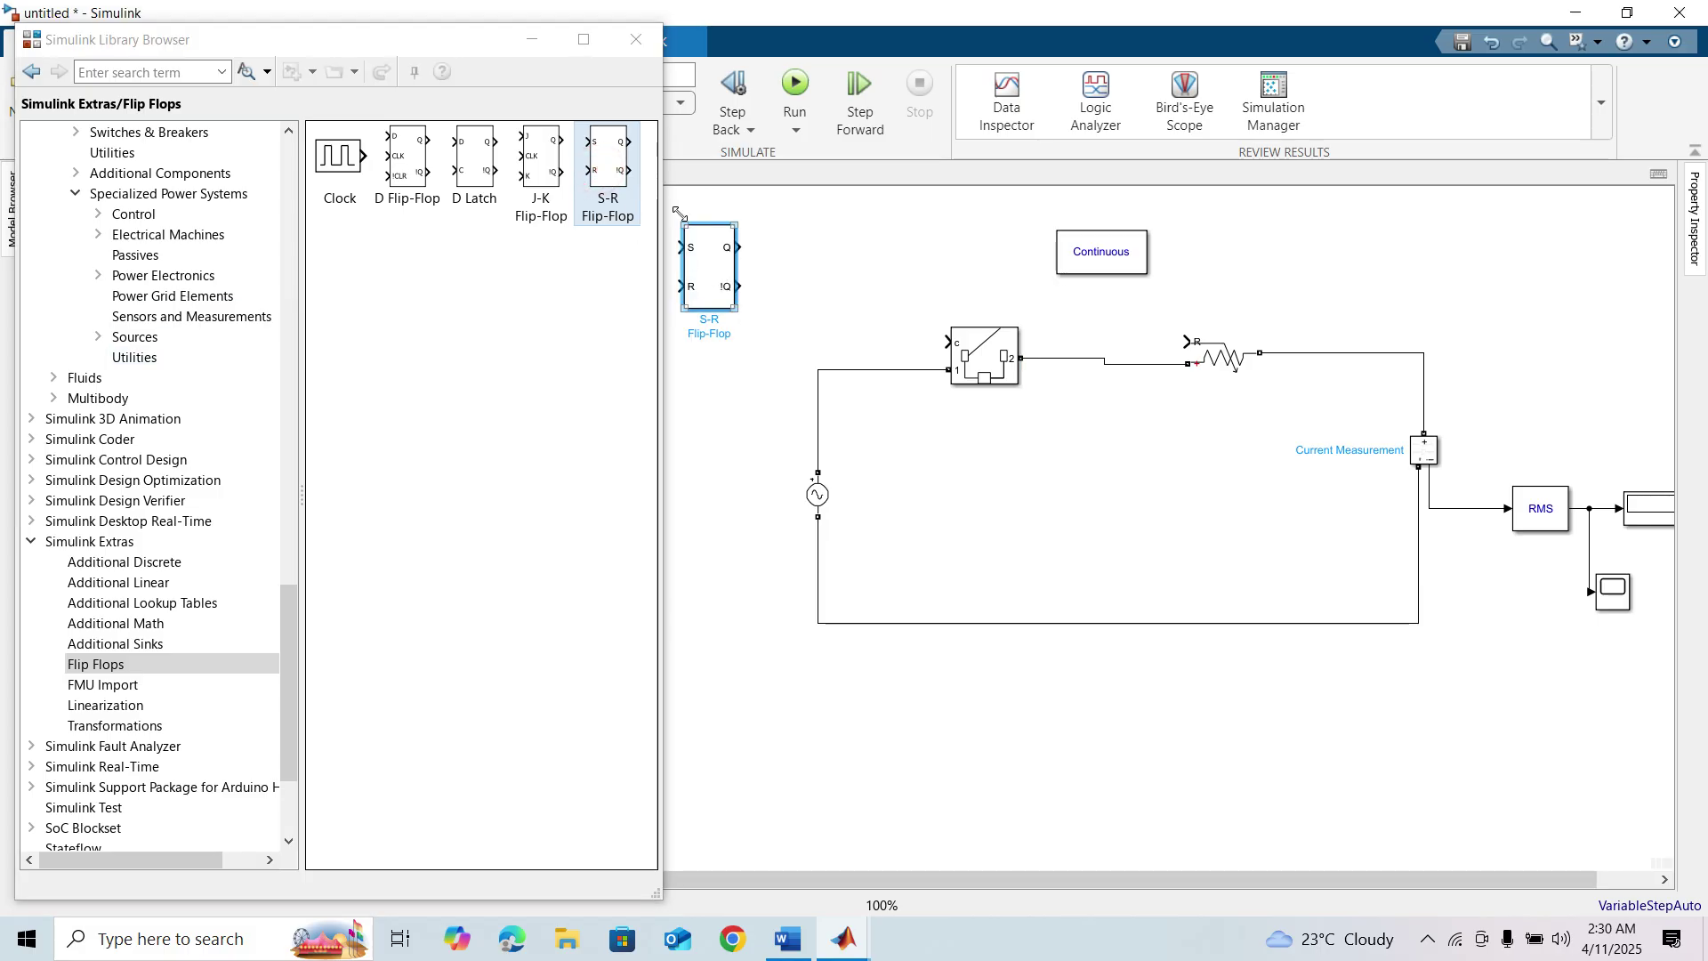
{"action": "left_click", "coordinate": [637, 39]}
{"action": "left_click_drag", "start_coordinate": [710, 267], "coordinate": [804, 272]}
Begin a quick block search on the canvas
{"action": "double_click", "coordinate": [555, 318]}
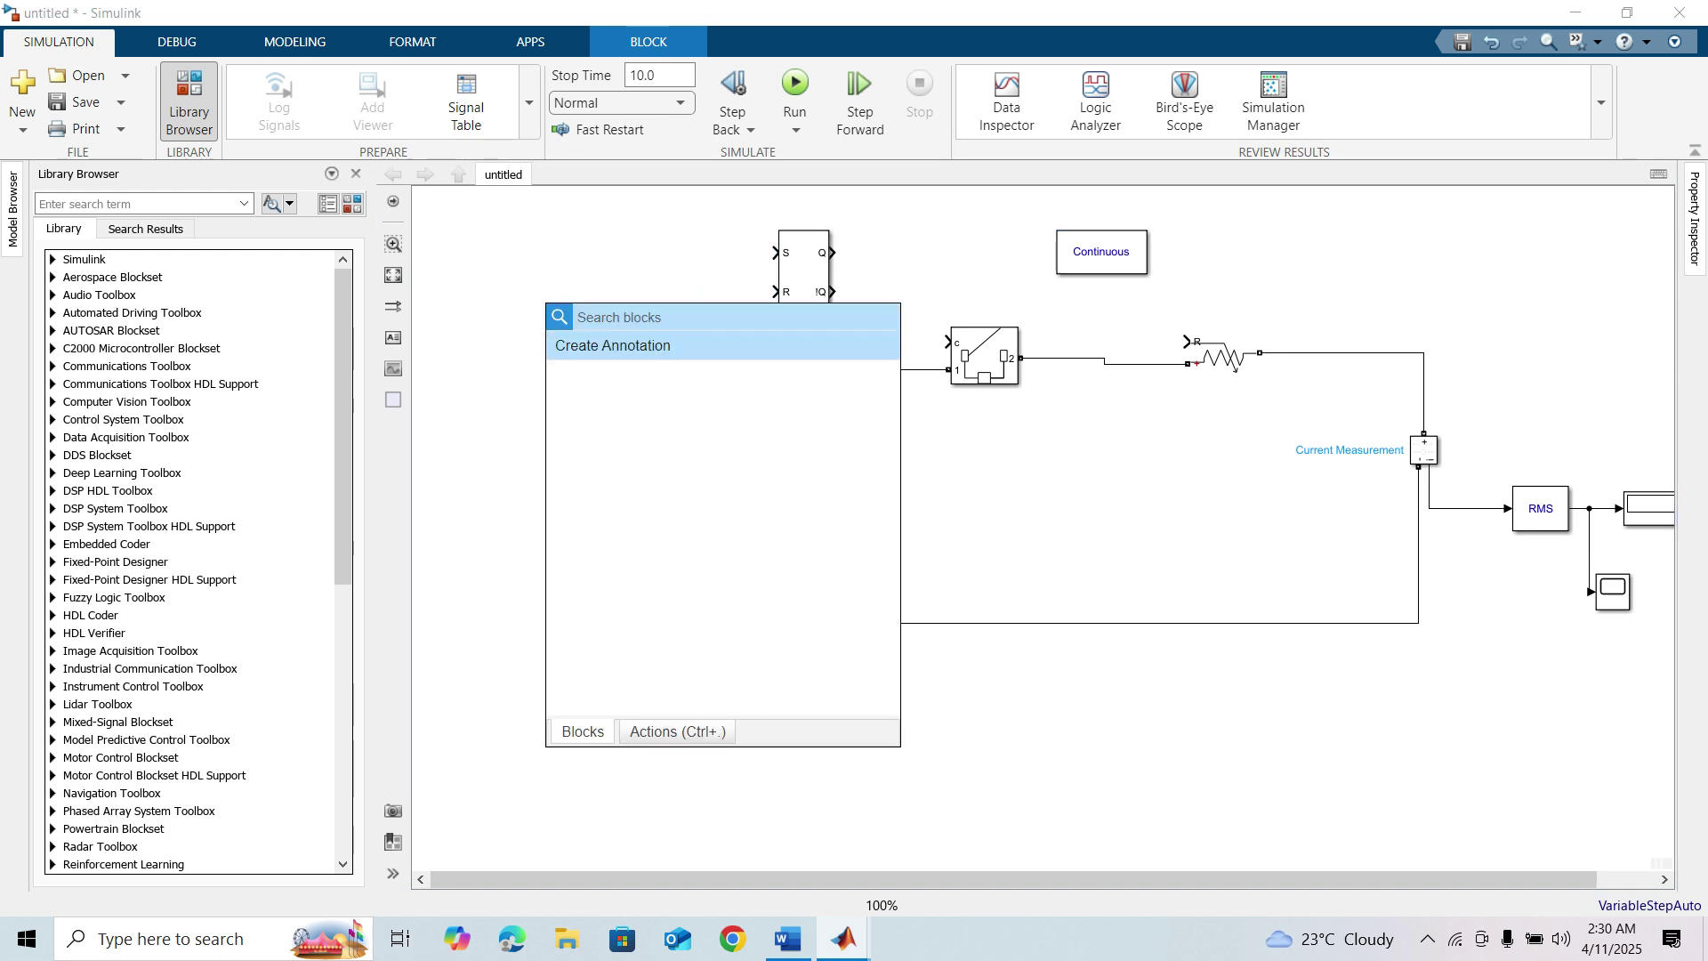
Insert a Relational Operator set to '>' and position it near the flip-flop
{"action": "type", "text": "rela"}
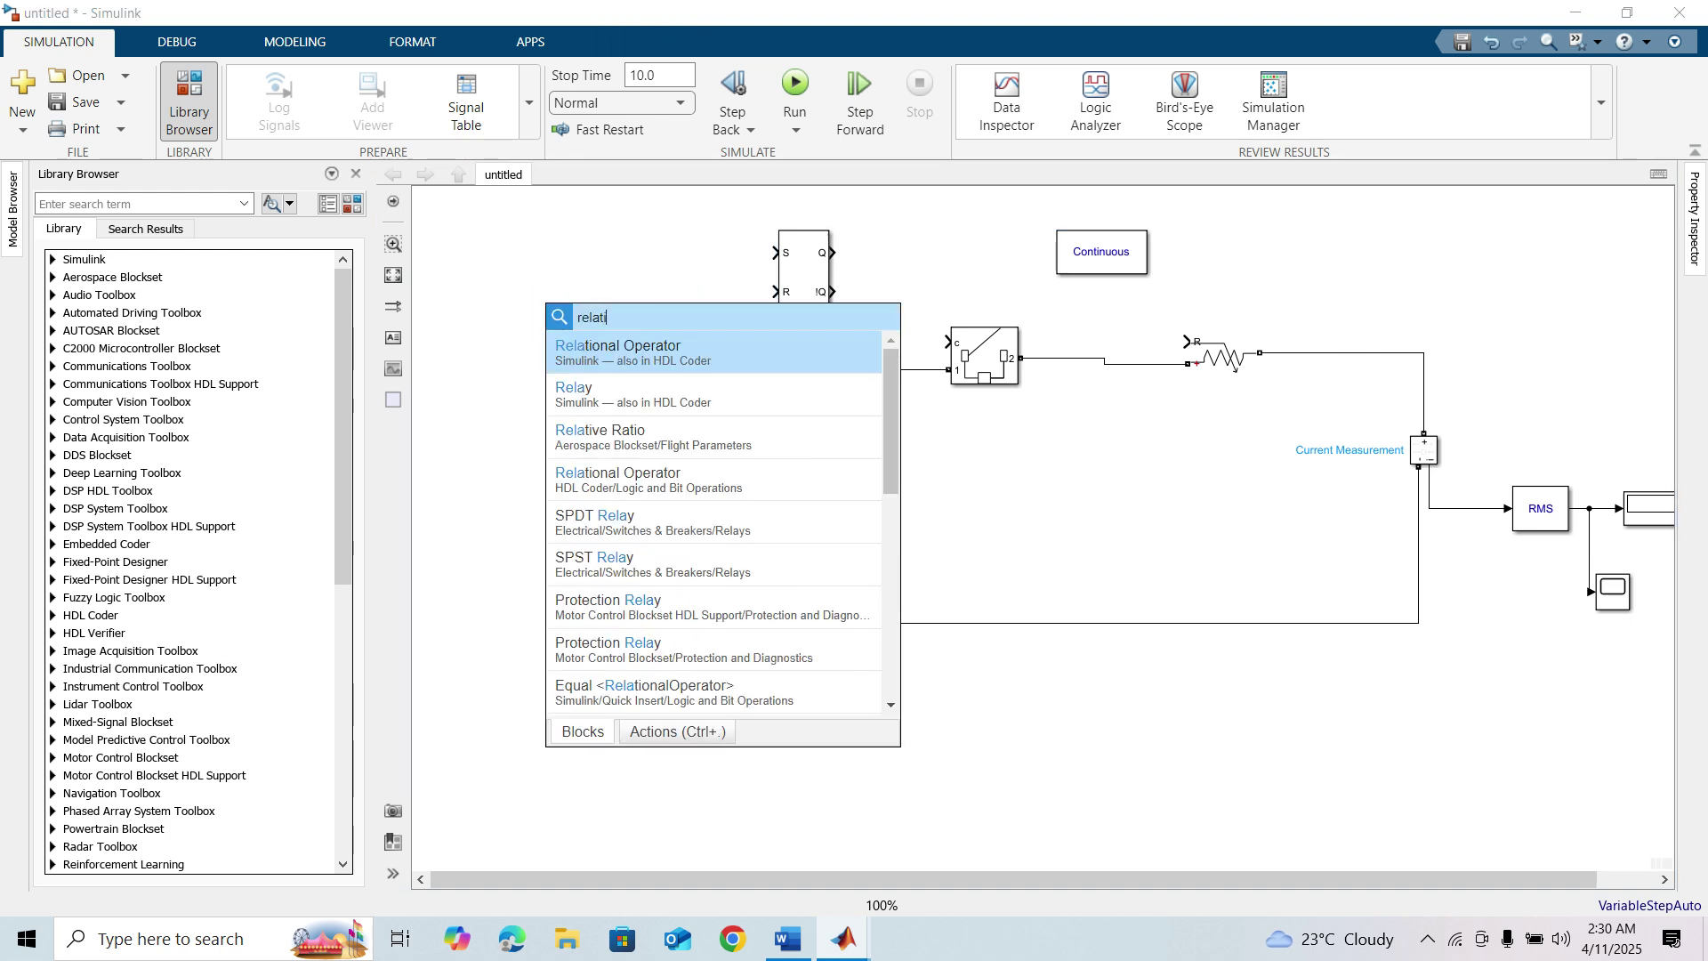
{"action": "type", "text": "ti"}
{"action": "left_click", "coordinate": [593, 351]}
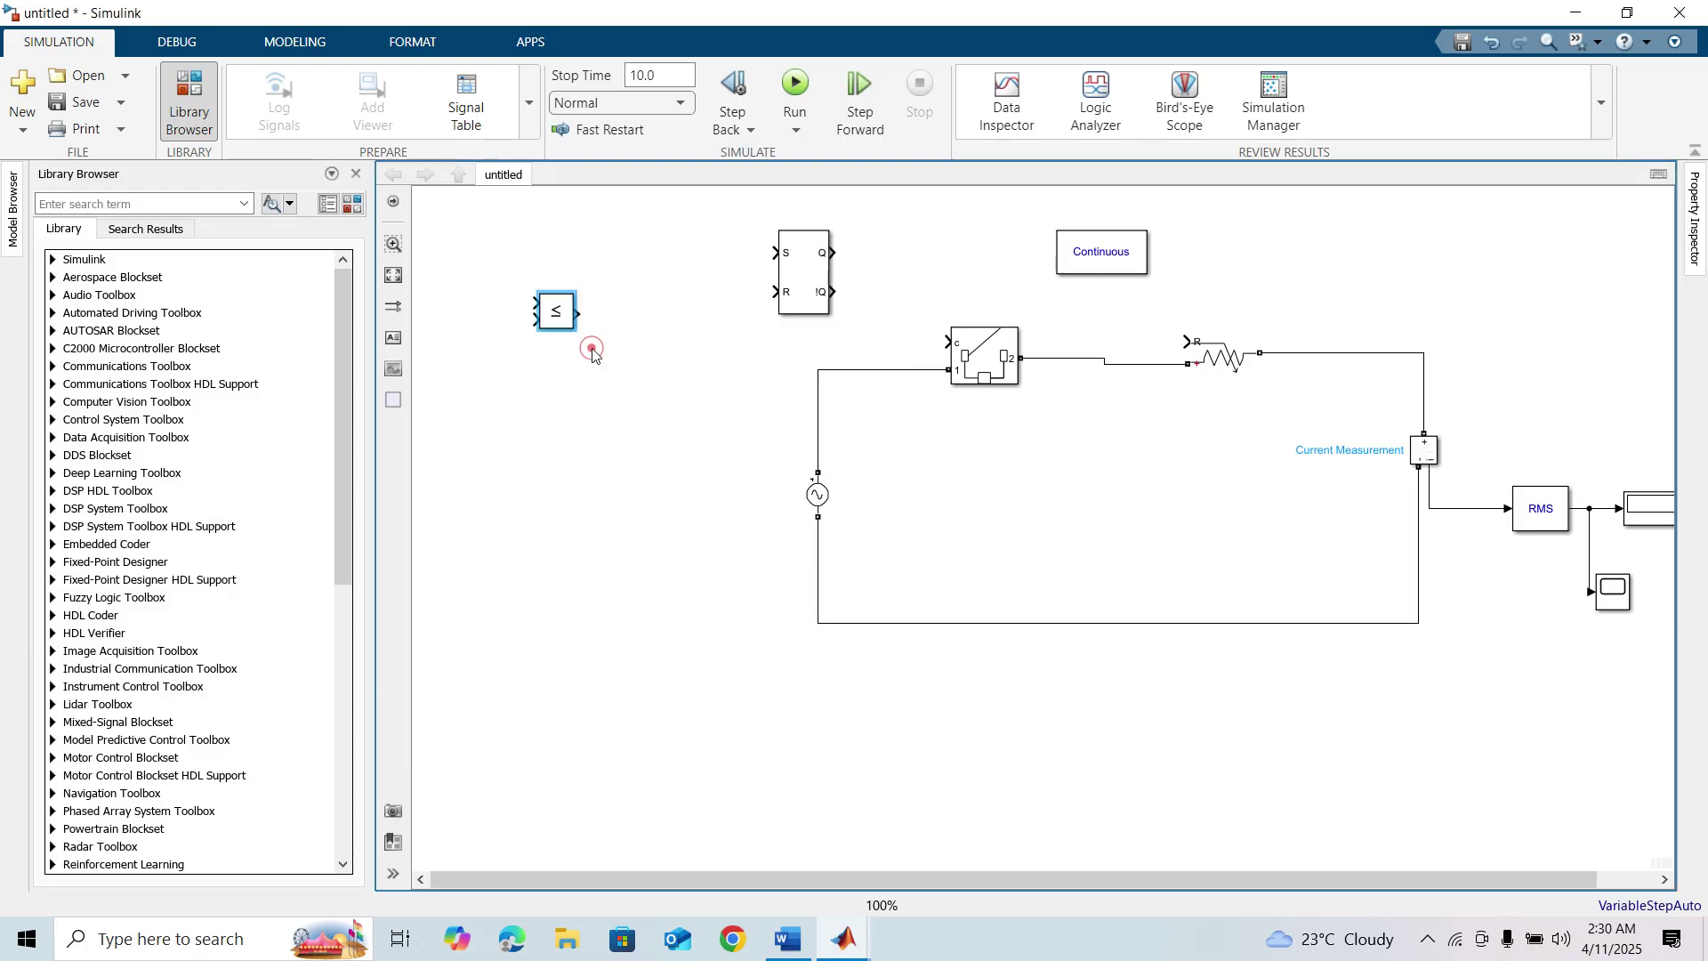
{"action": "left_click_drag", "start_coordinate": [554, 307], "coordinate": [583, 236]}
{"action": "left_click", "coordinate": [585, 234]}
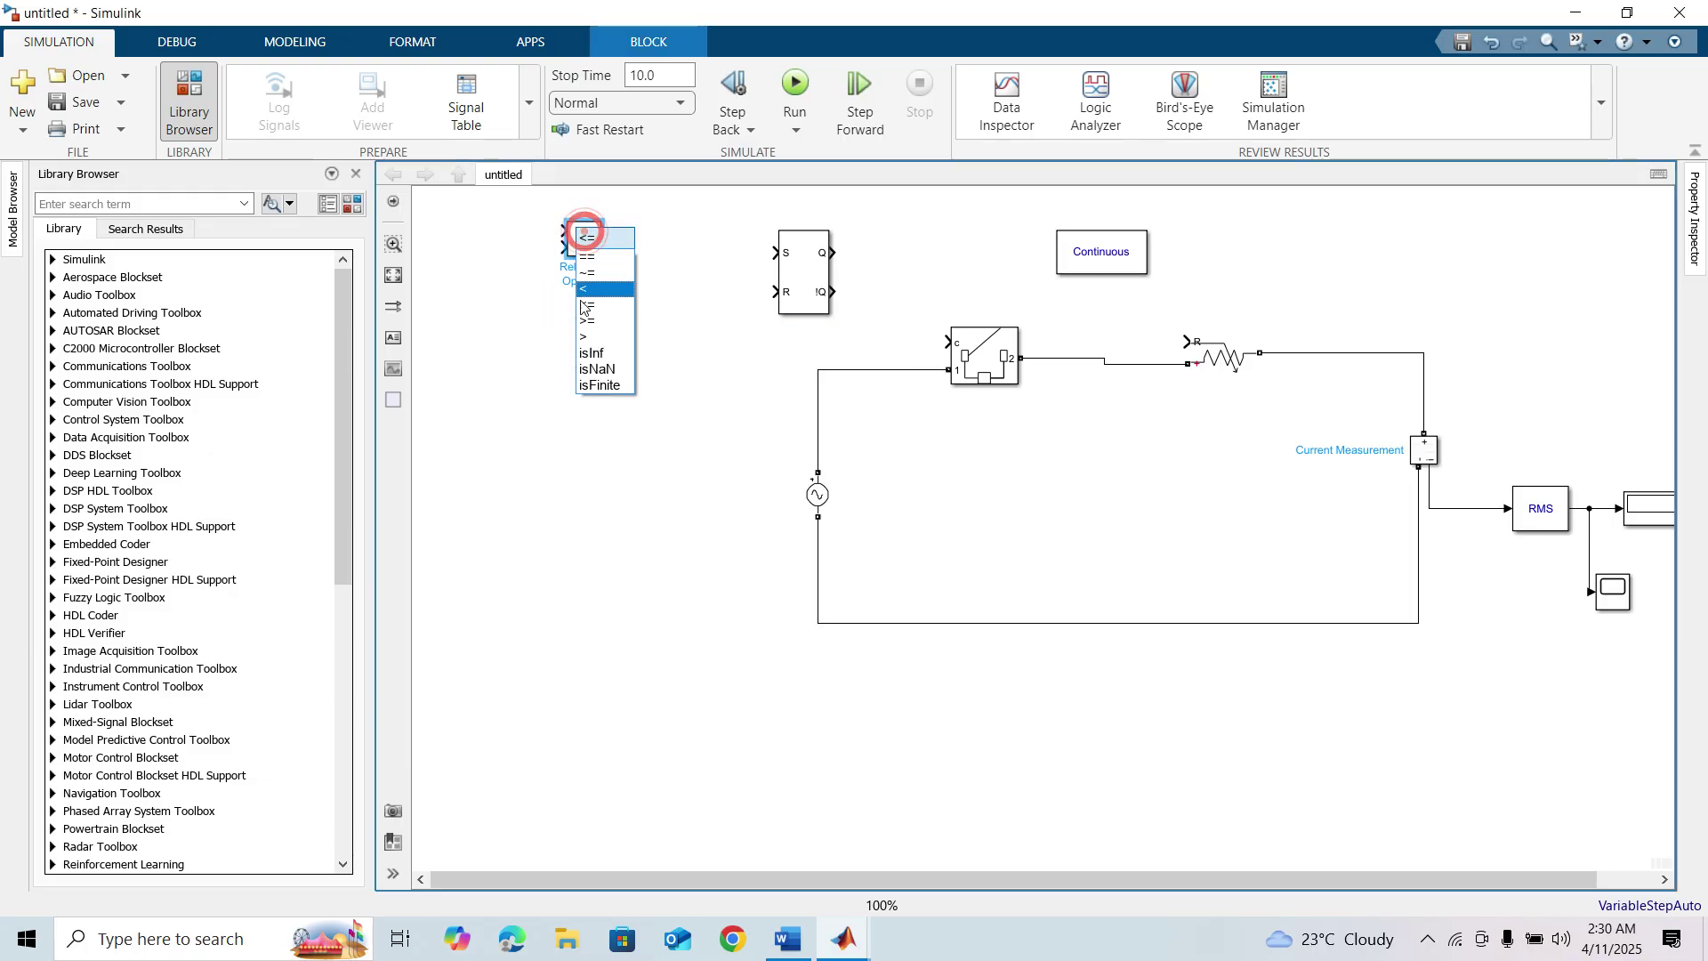
{"action": "left_click", "coordinate": [583, 336]}
{"action": "left_click", "coordinate": [619, 305]}
{"action": "left_click", "coordinate": [584, 237]}
{"action": "left_click_drag", "start_coordinate": [623, 251], "coordinate": [640, 251]}
{"action": "left_click", "coordinate": [1592, 378]}
{"action": "scroll", "coordinate": [1592, 379], "scroll_direction": "right", "scroll_amount": 5}
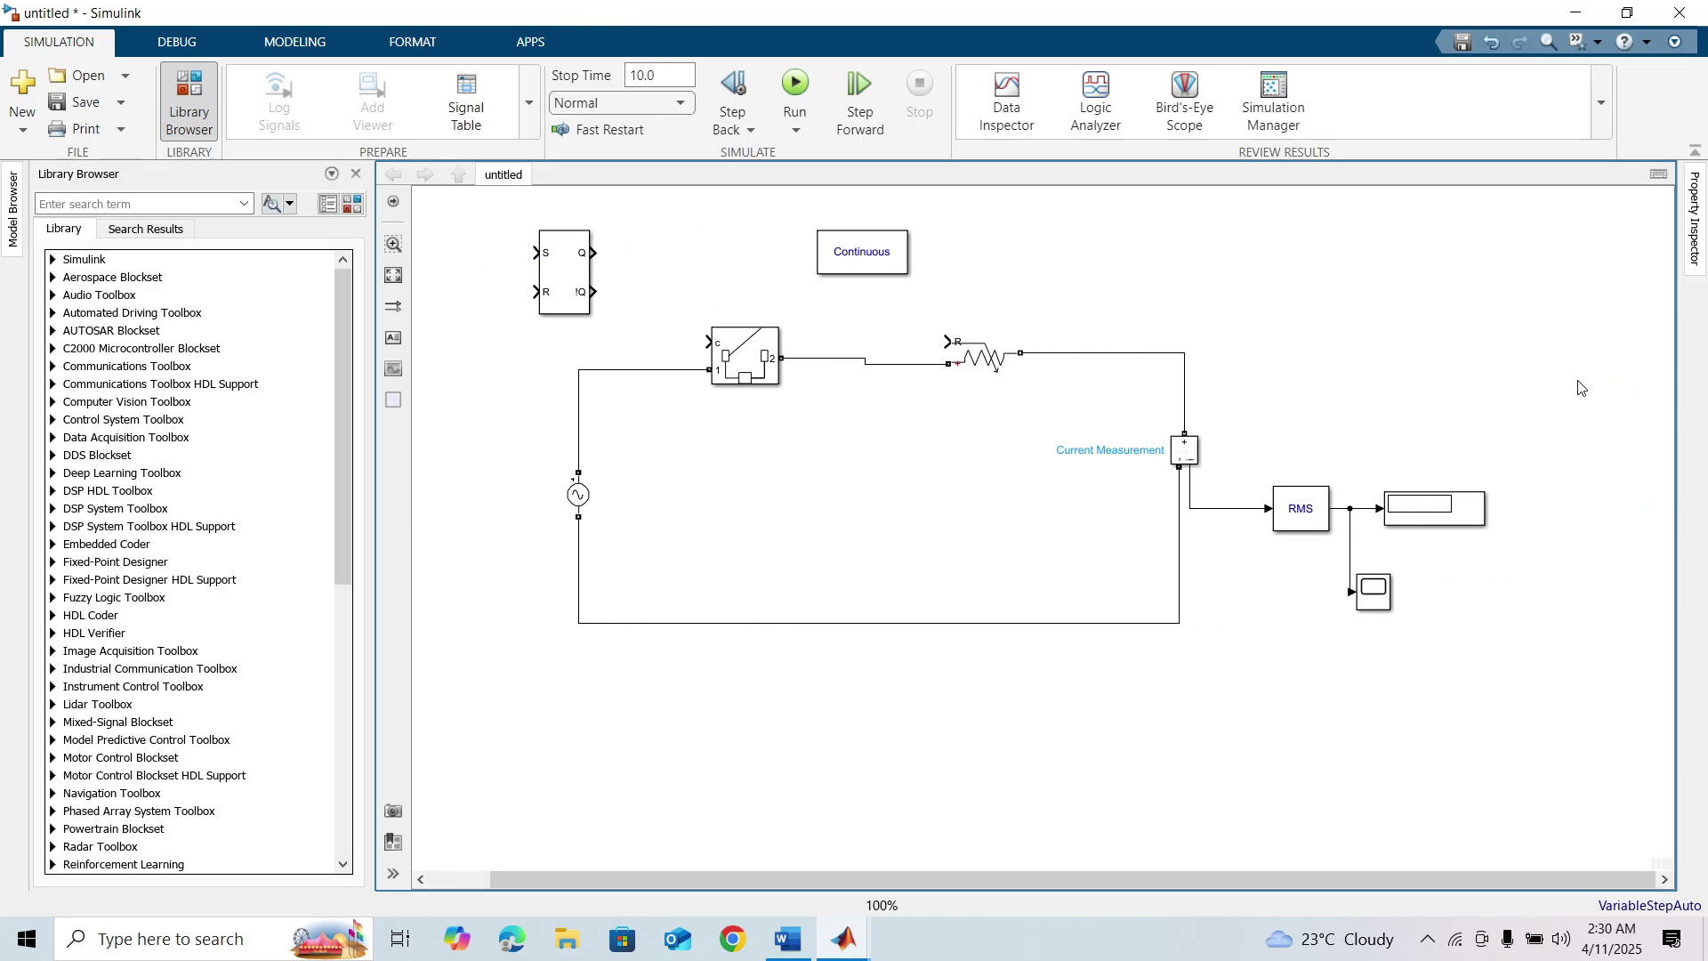
Add a Goto [A] at the RMS output and a From [A] feeding the '>' block
{"action": "double_click", "coordinate": [1260, 327]}
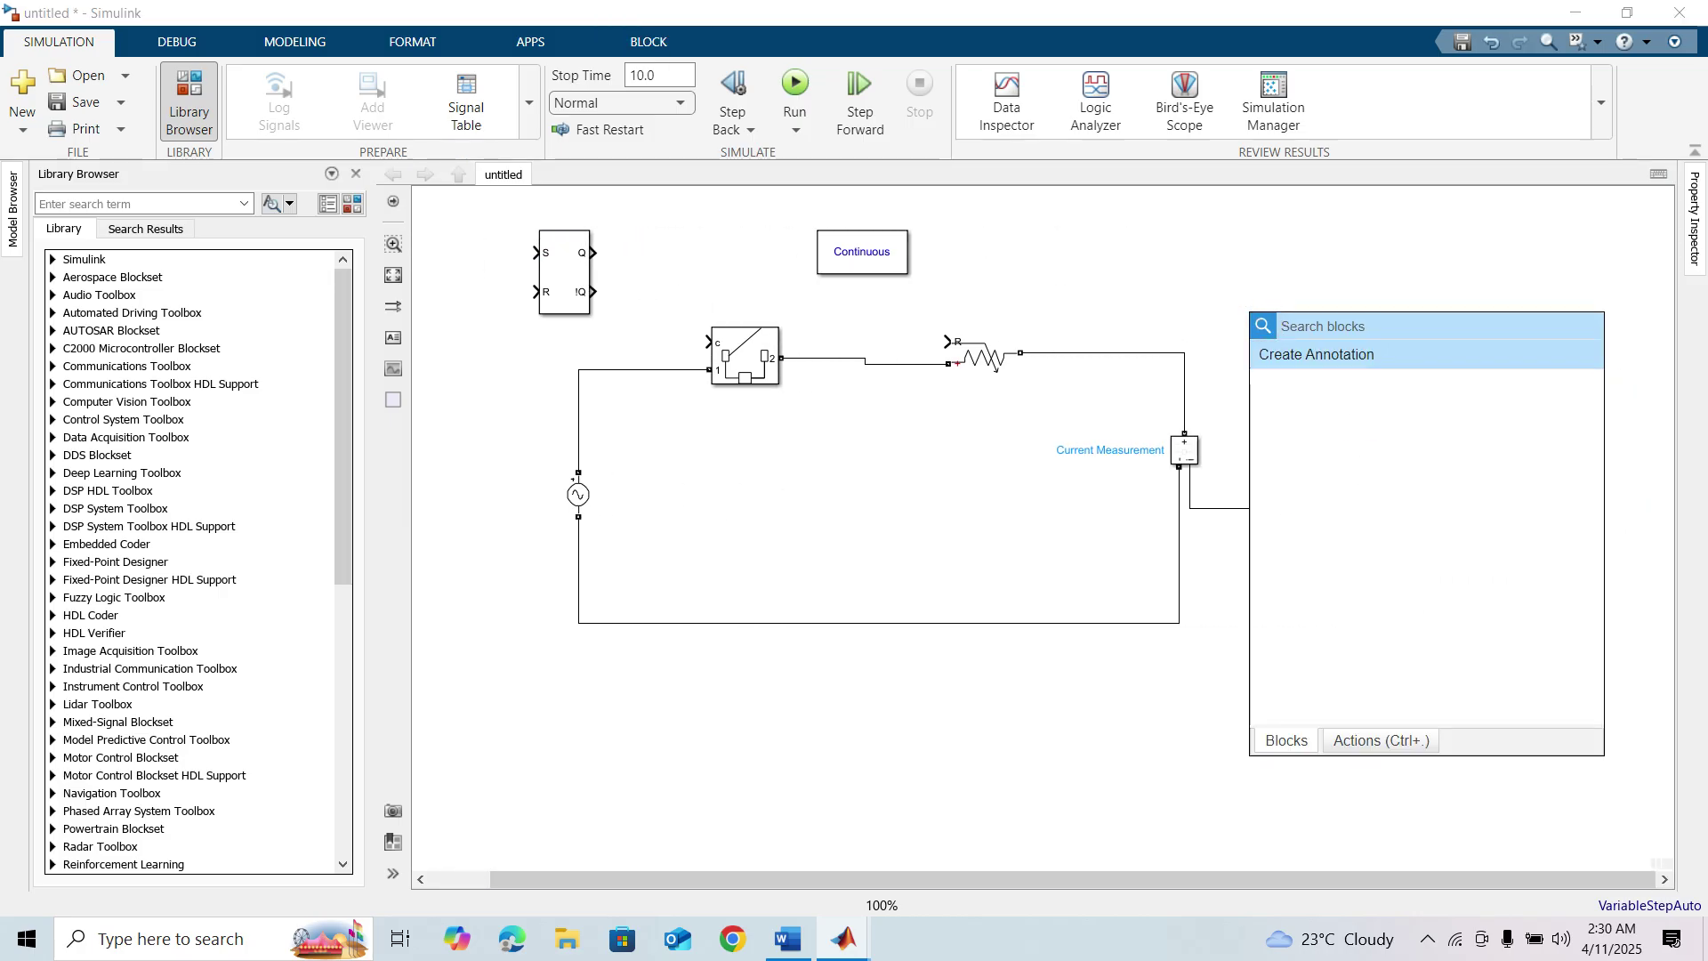
{"action": "type", "text": "go"}
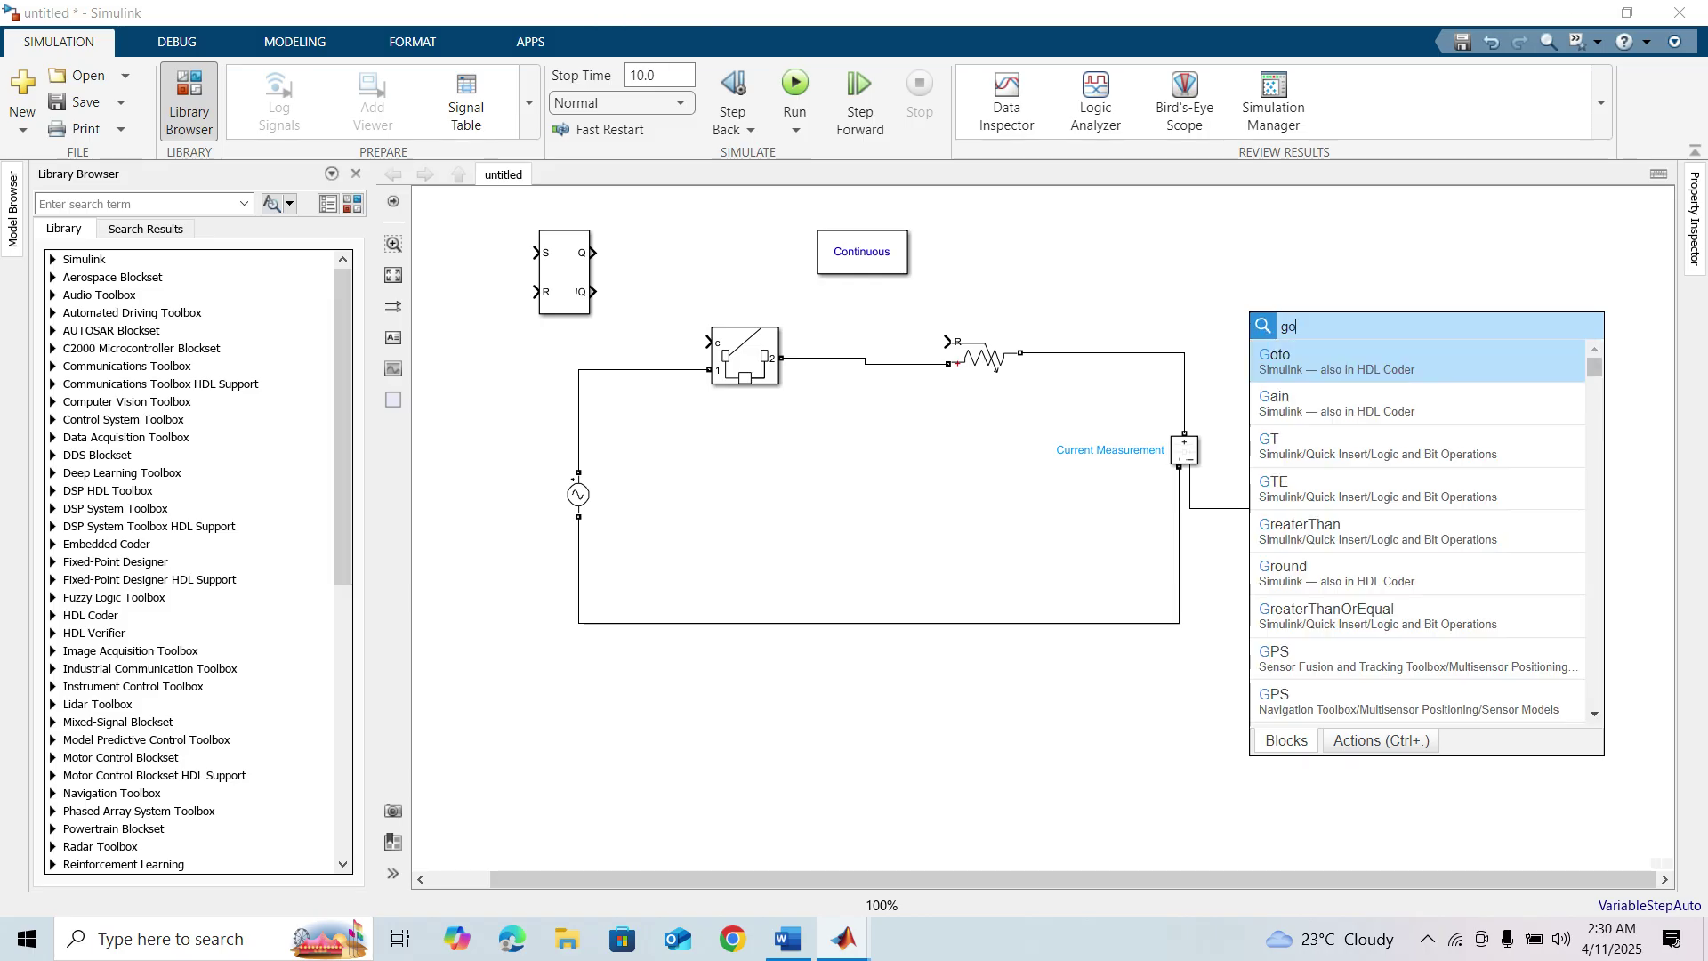
{"action": "type", "text": "to"}
{"action": "left_click", "coordinate": [1333, 365]}
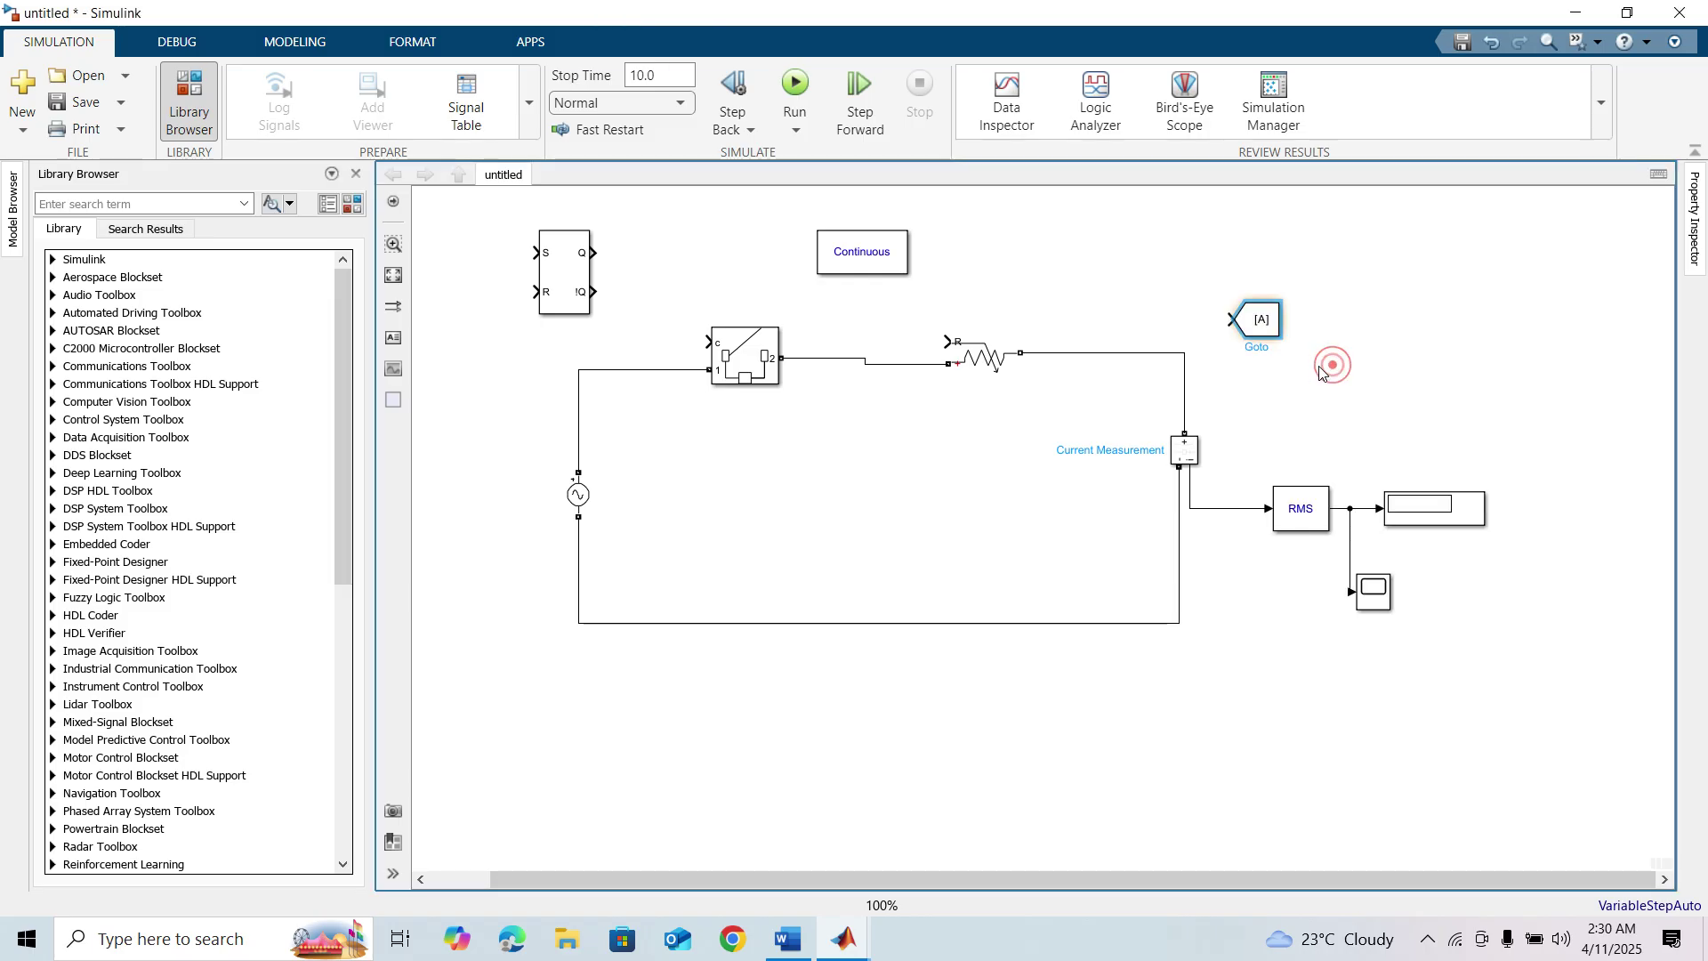
{"action": "double_click", "coordinate": [1314, 374]}
{"action": "type", "text": "from"}
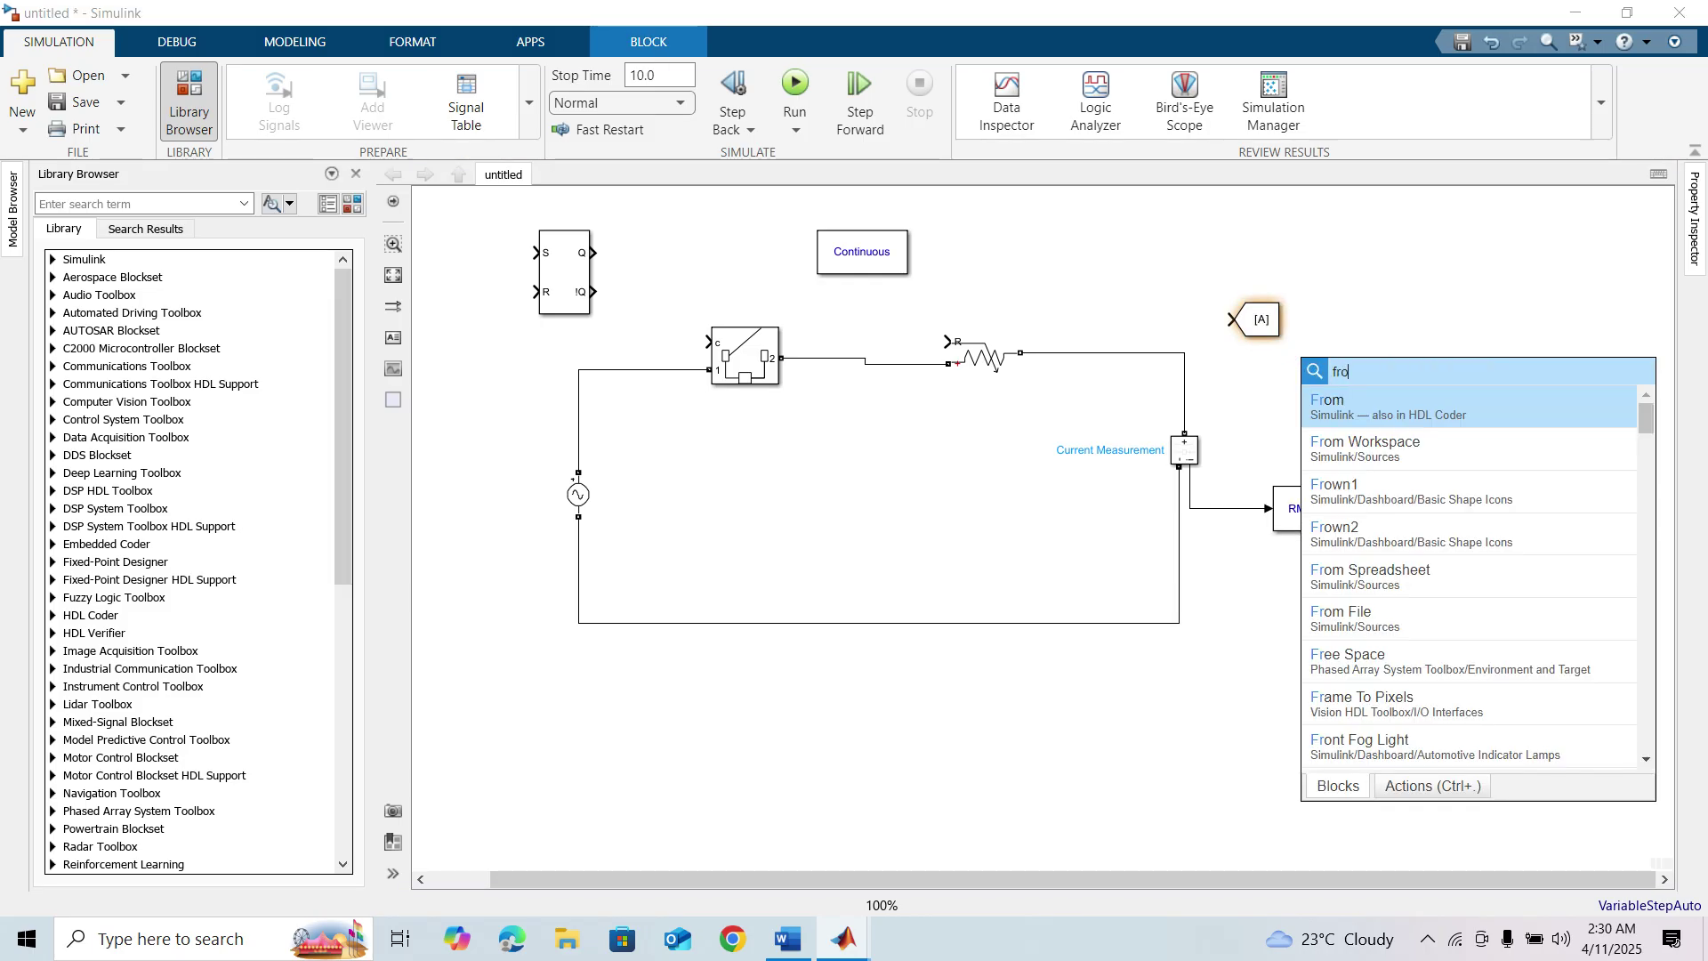
{"action": "left_click", "coordinate": [1332, 400]}
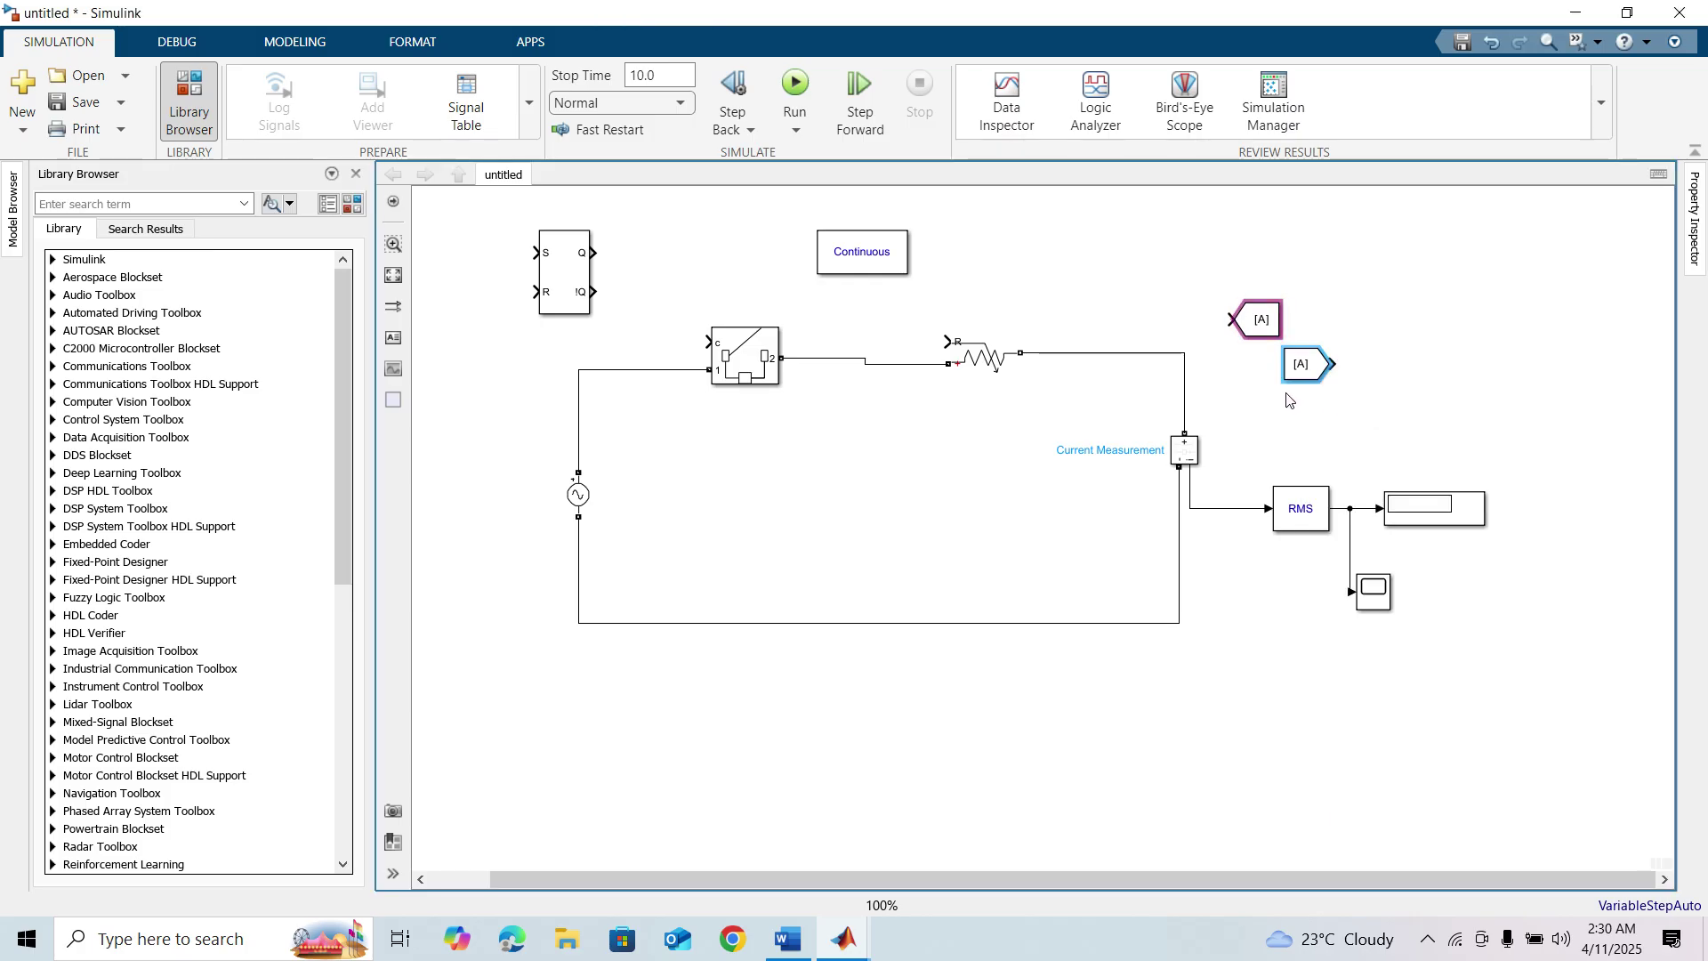
{"action": "left_click_drag", "start_coordinate": [1262, 325], "coordinate": [1427, 405]}
{"action": "left_click", "coordinate": [1358, 454]}
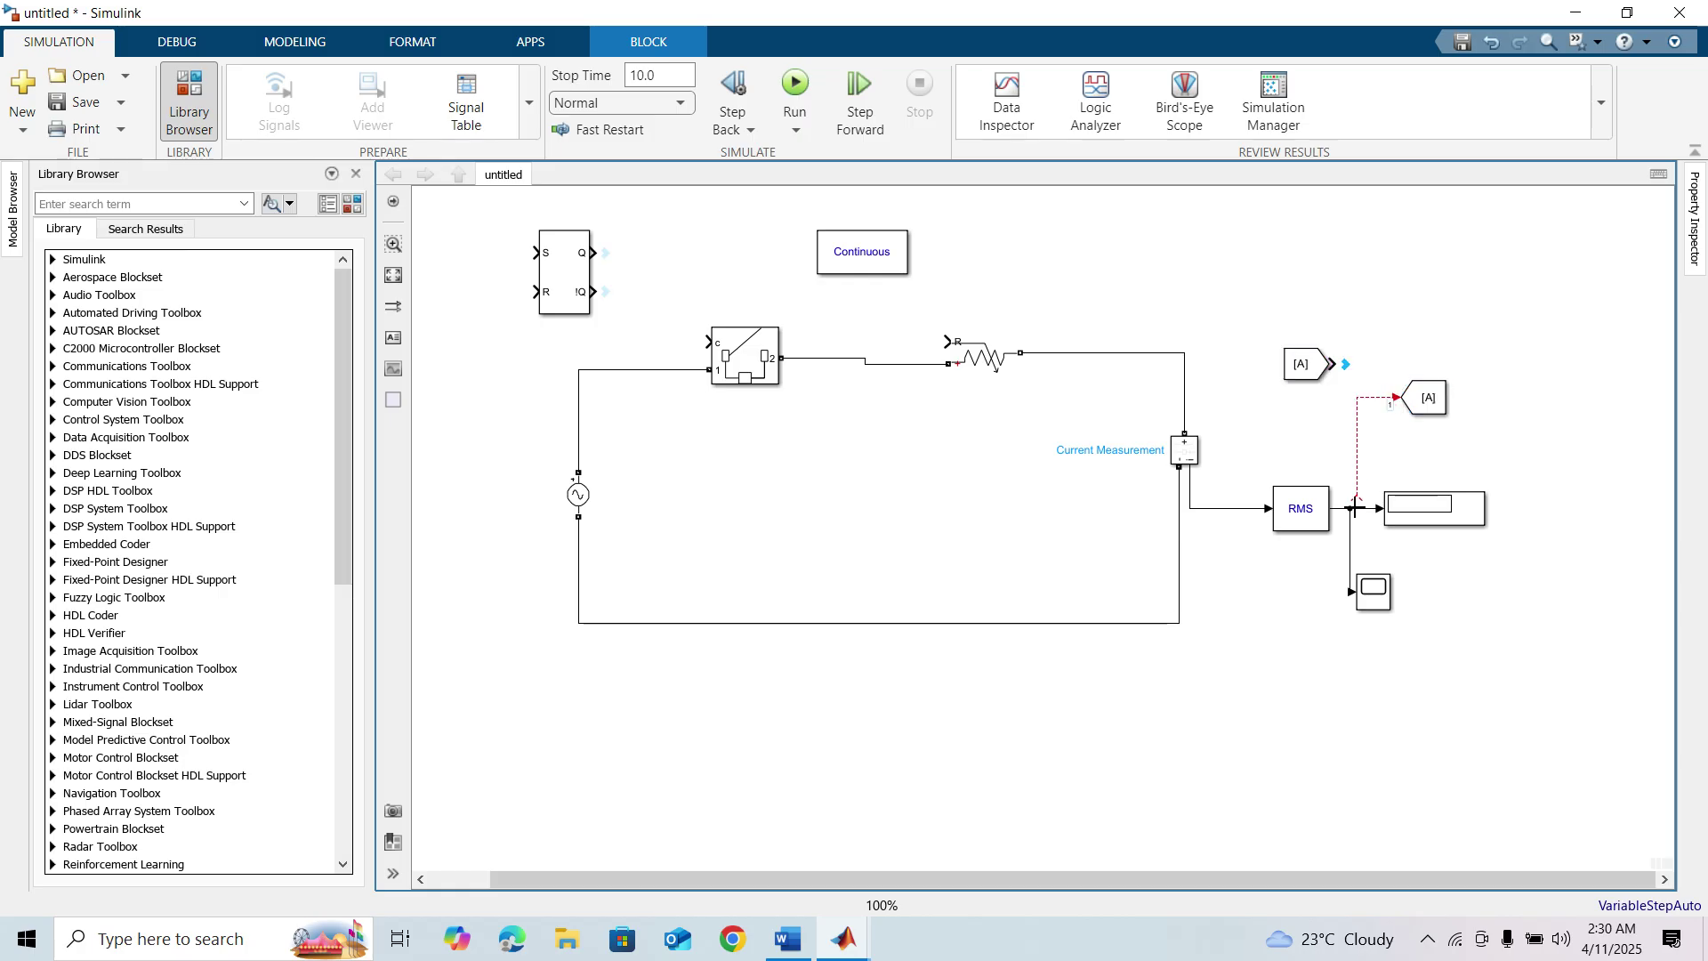
{"action": "left_click_drag", "start_coordinate": [1322, 376], "coordinate": [525, 242]}
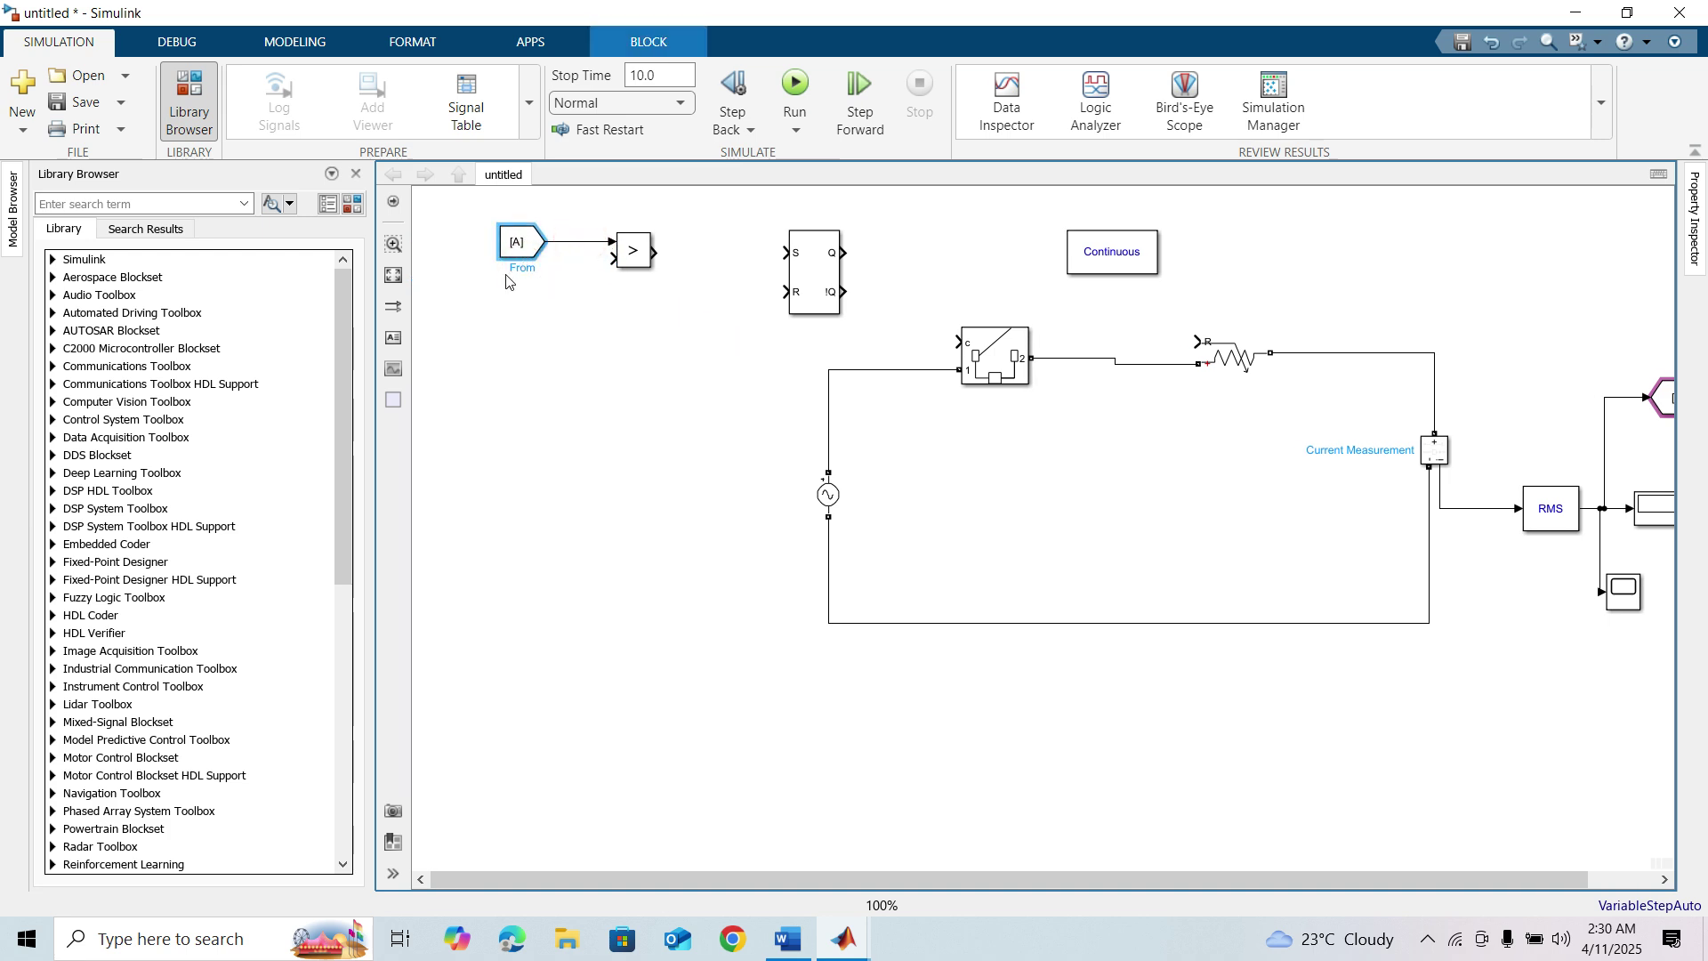
Insert a Constant wired to the '>' comparison and set its value to 30
{"action": "double_click", "coordinate": [505, 380]}
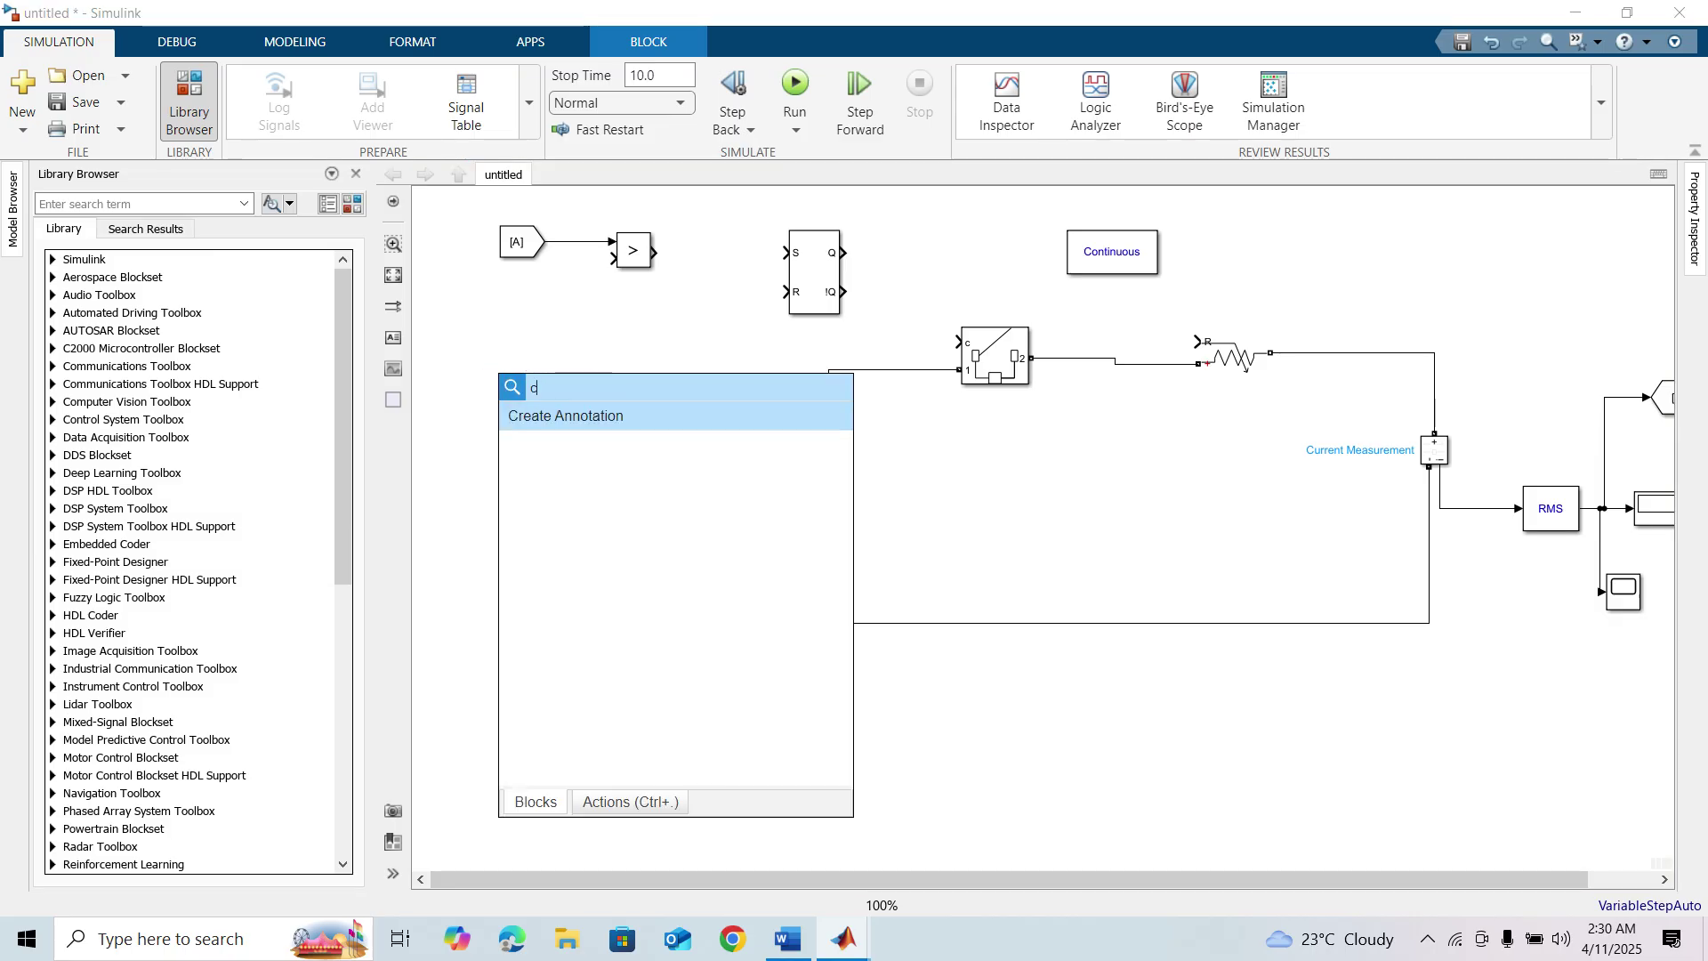
{"action": "type", "text": "const"}
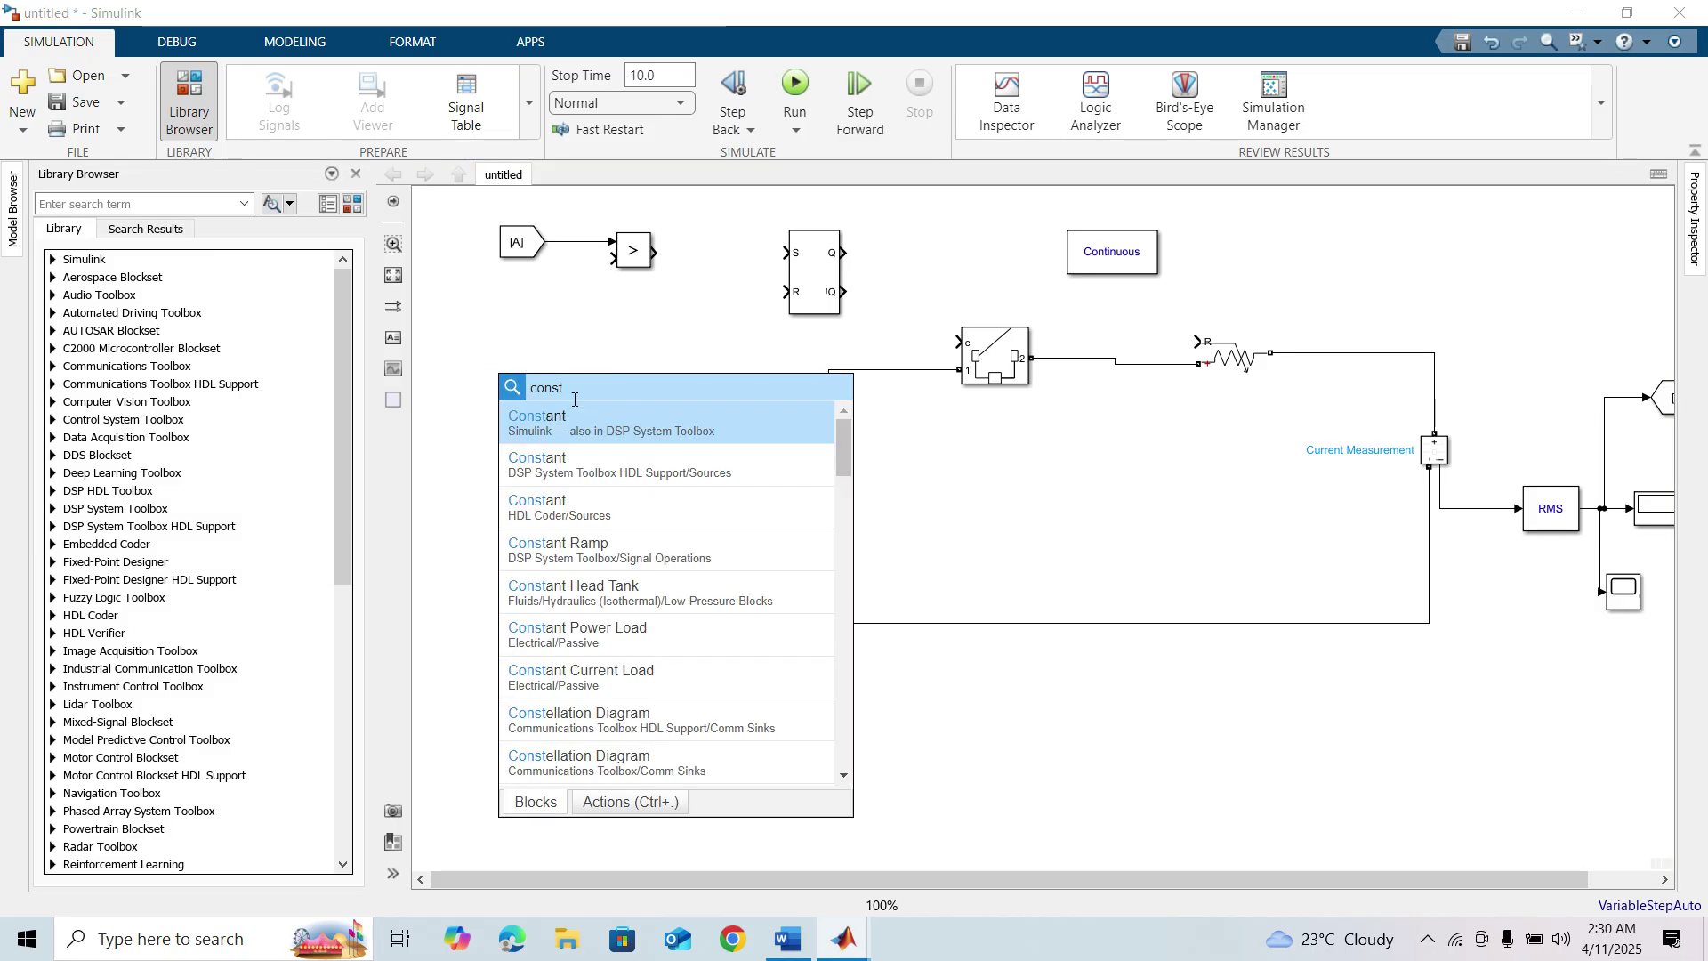
{"action": "left_click", "coordinate": [576, 438]}
{"action": "left_click_drag", "start_coordinate": [501, 381], "coordinate": [537, 291]}
{"action": "key", "text": "Delete"}
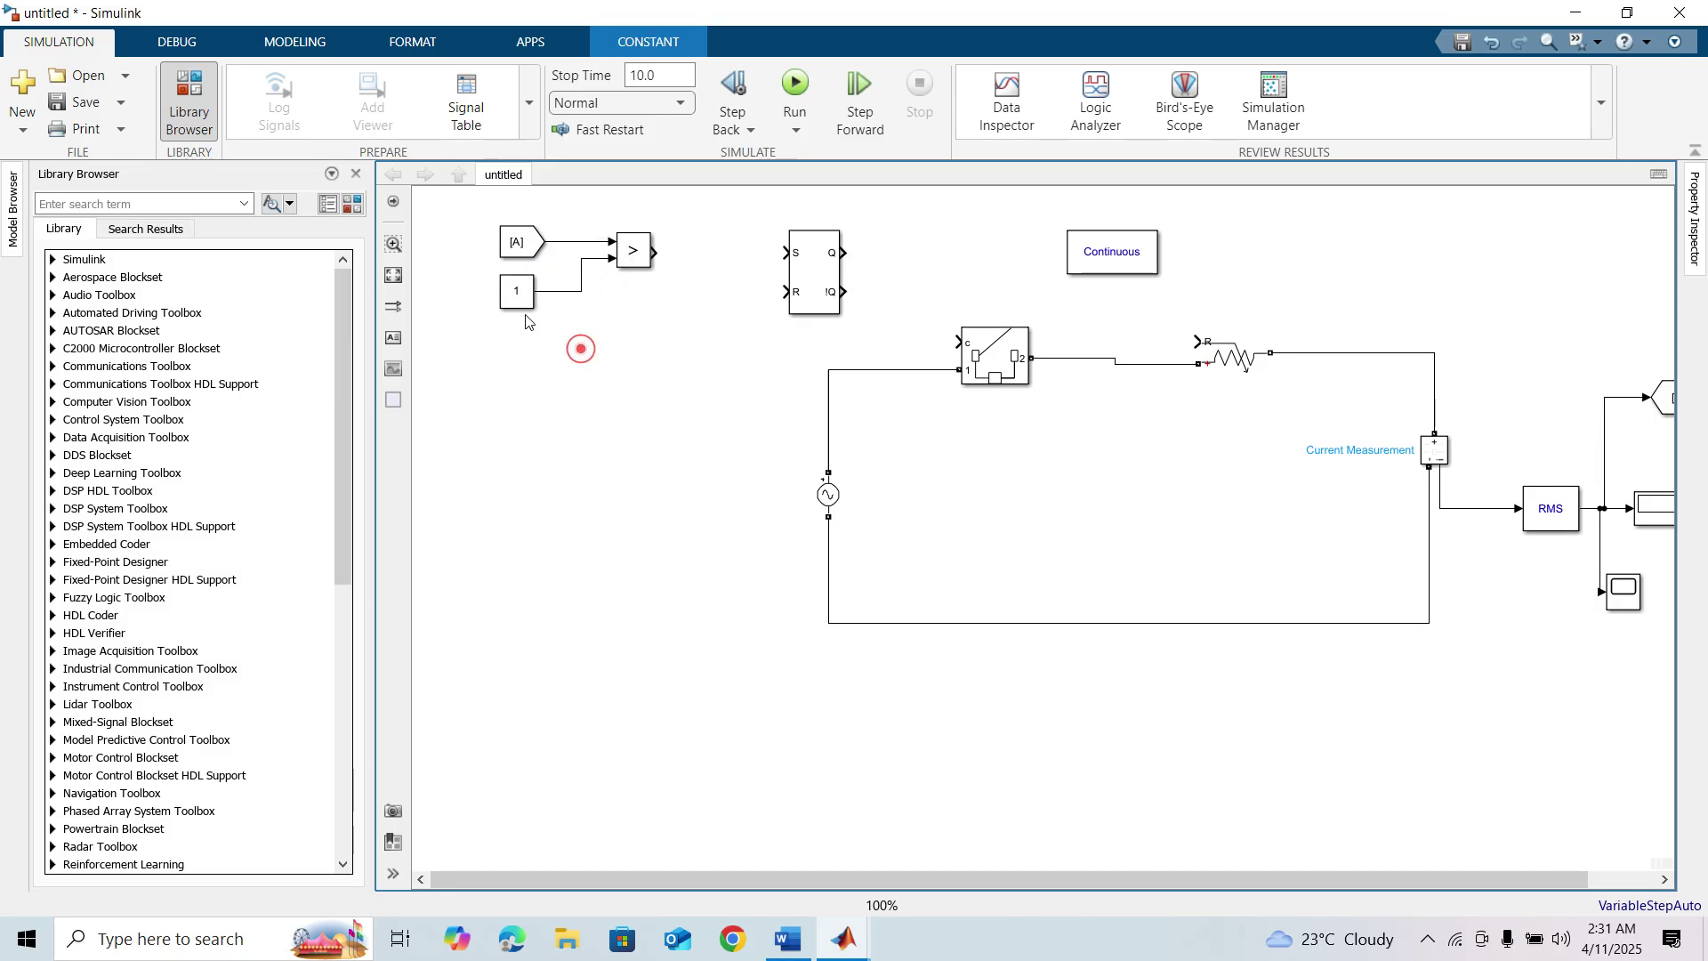
{"action": "double_click", "coordinate": [518, 292]}
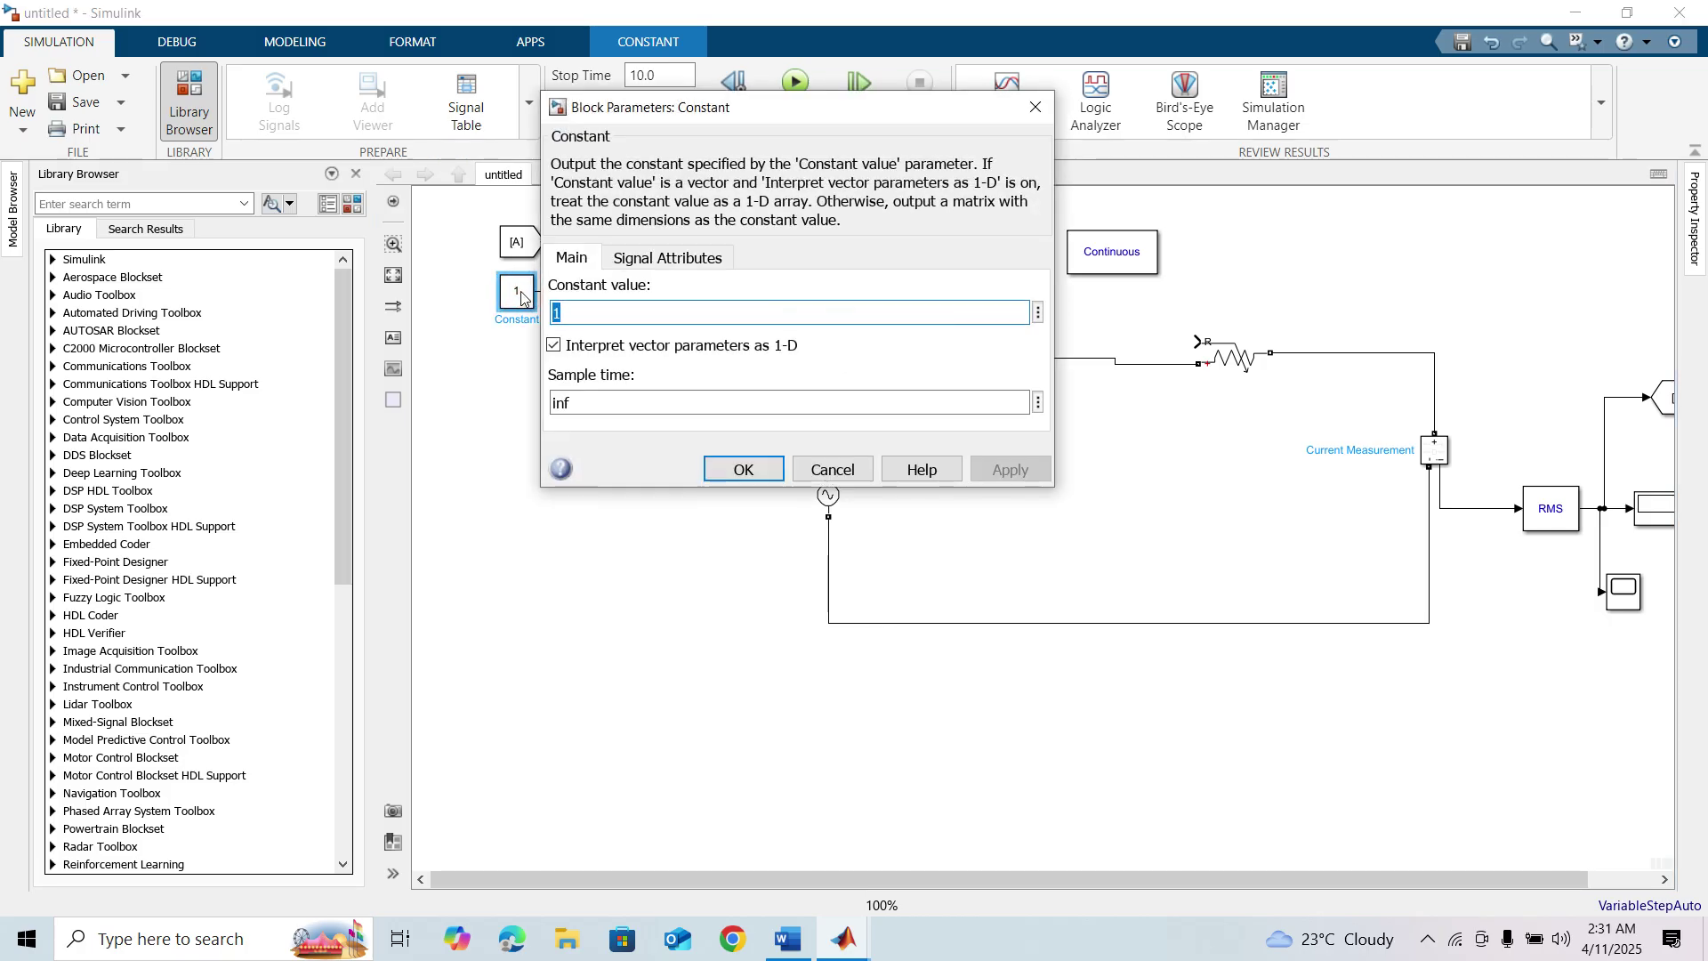
{"action": "type", "text": "30"}
{"action": "key", "text": "Return"}
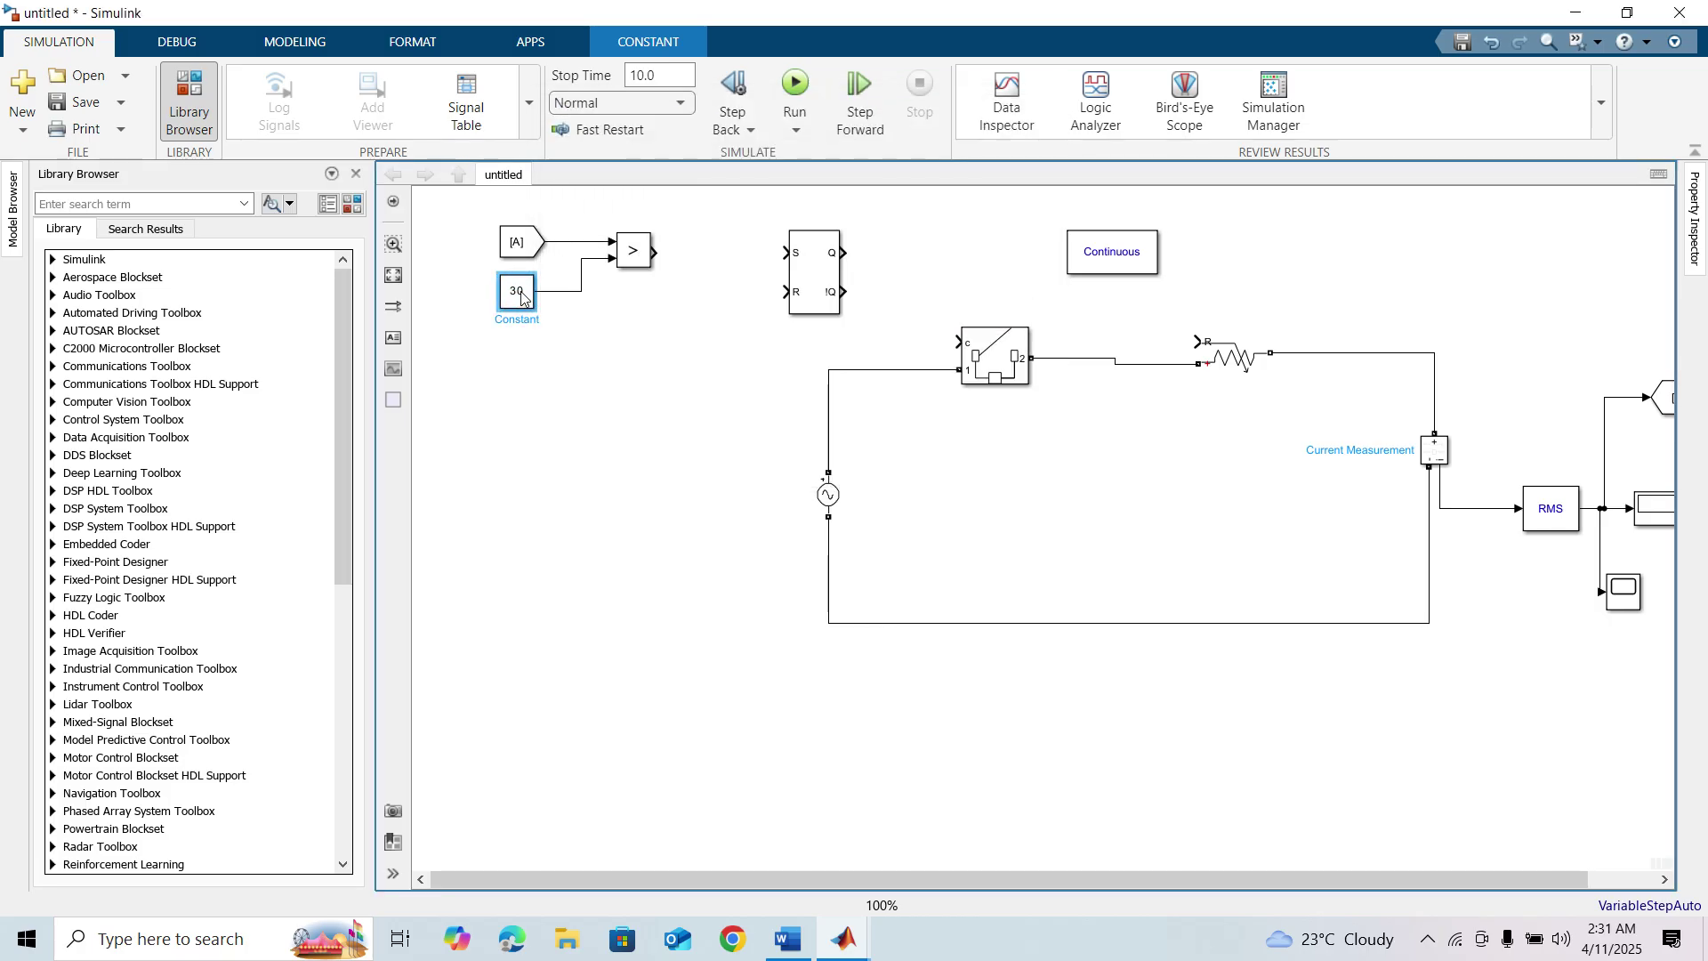
Duplicate the 30 constant below it and change the copy's value to 0
{"action": "left_click_drag", "start_coordinate": [518, 294], "coordinate": [521, 406]}
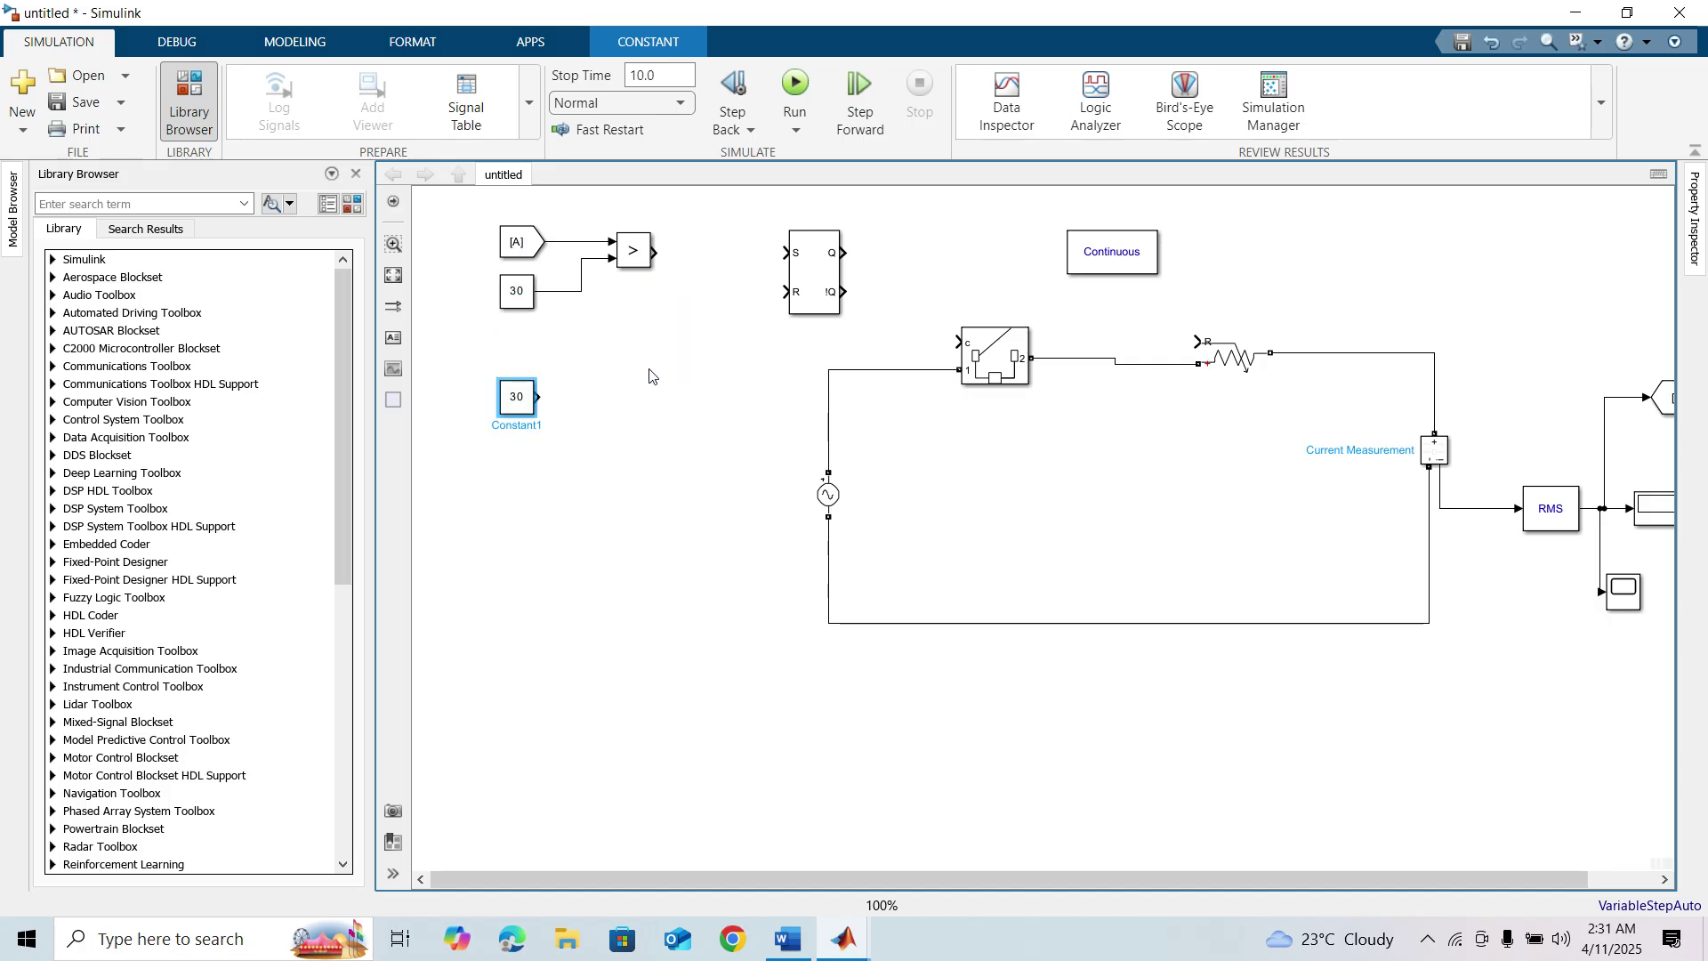
{"action": "double_click", "coordinate": [528, 401]}
{"action": "type", "text": "0"}
{"action": "key", "text": "Return"}
{"action": "left_click_drag", "start_coordinate": [799, 294], "coordinate": [803, 309]}
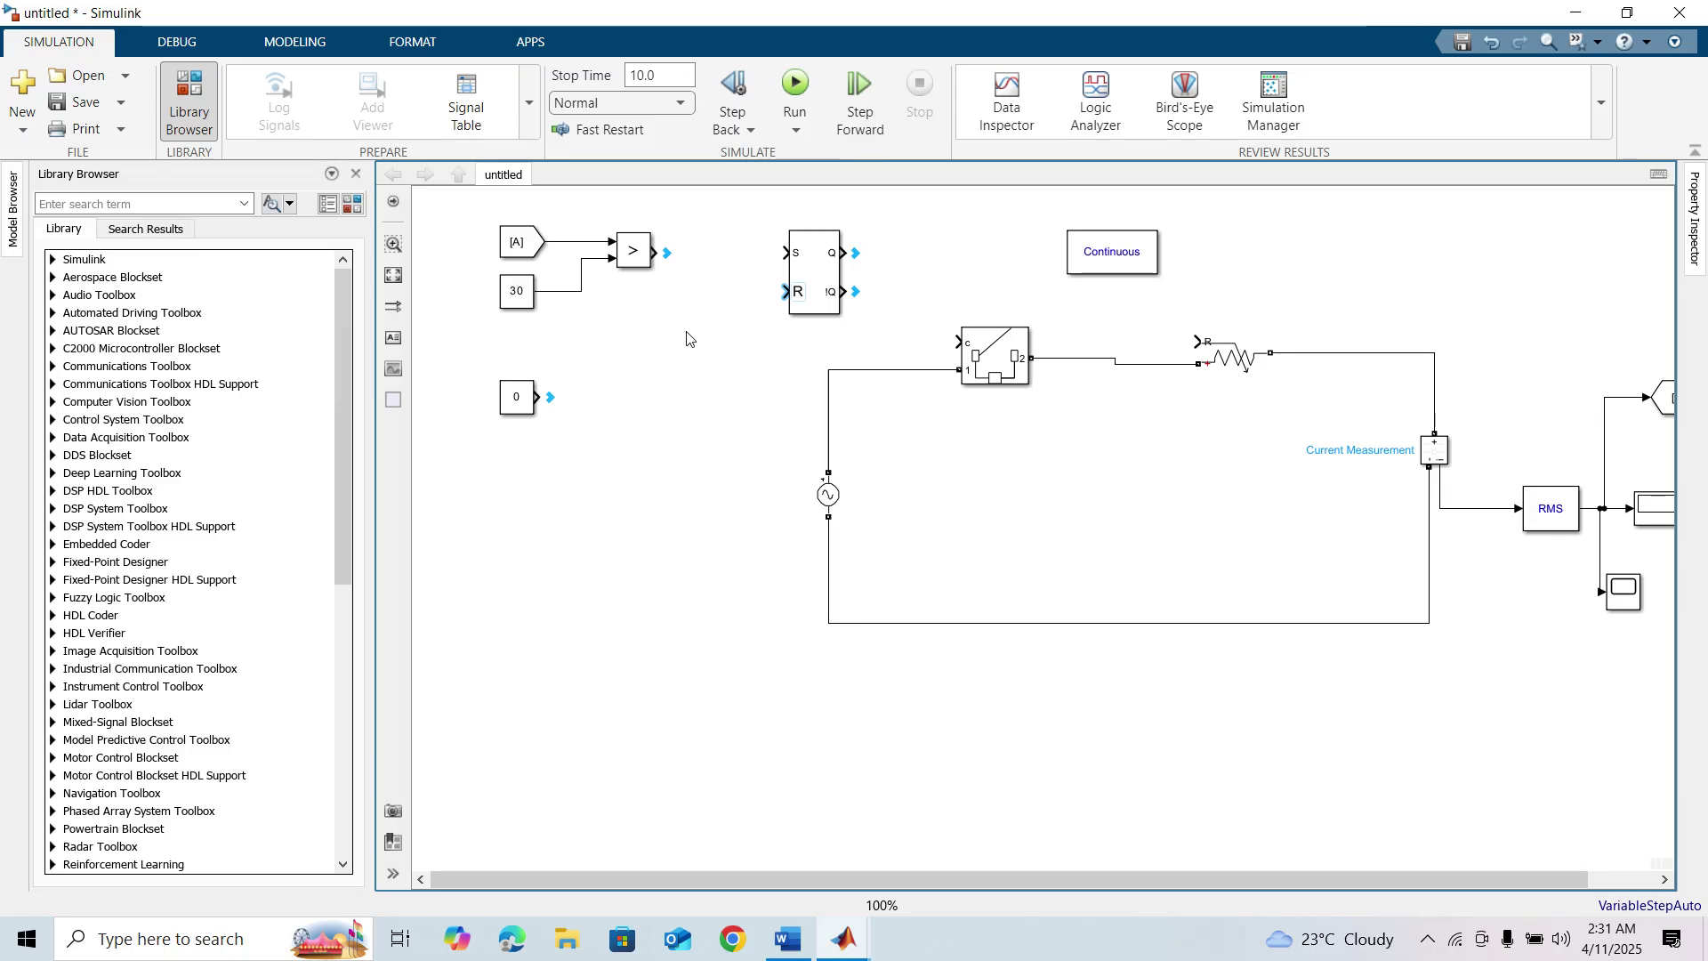
Add a Data Type Conversion block with boolean output data type
{"action": "double_click", "coordinate": [652, 386]}
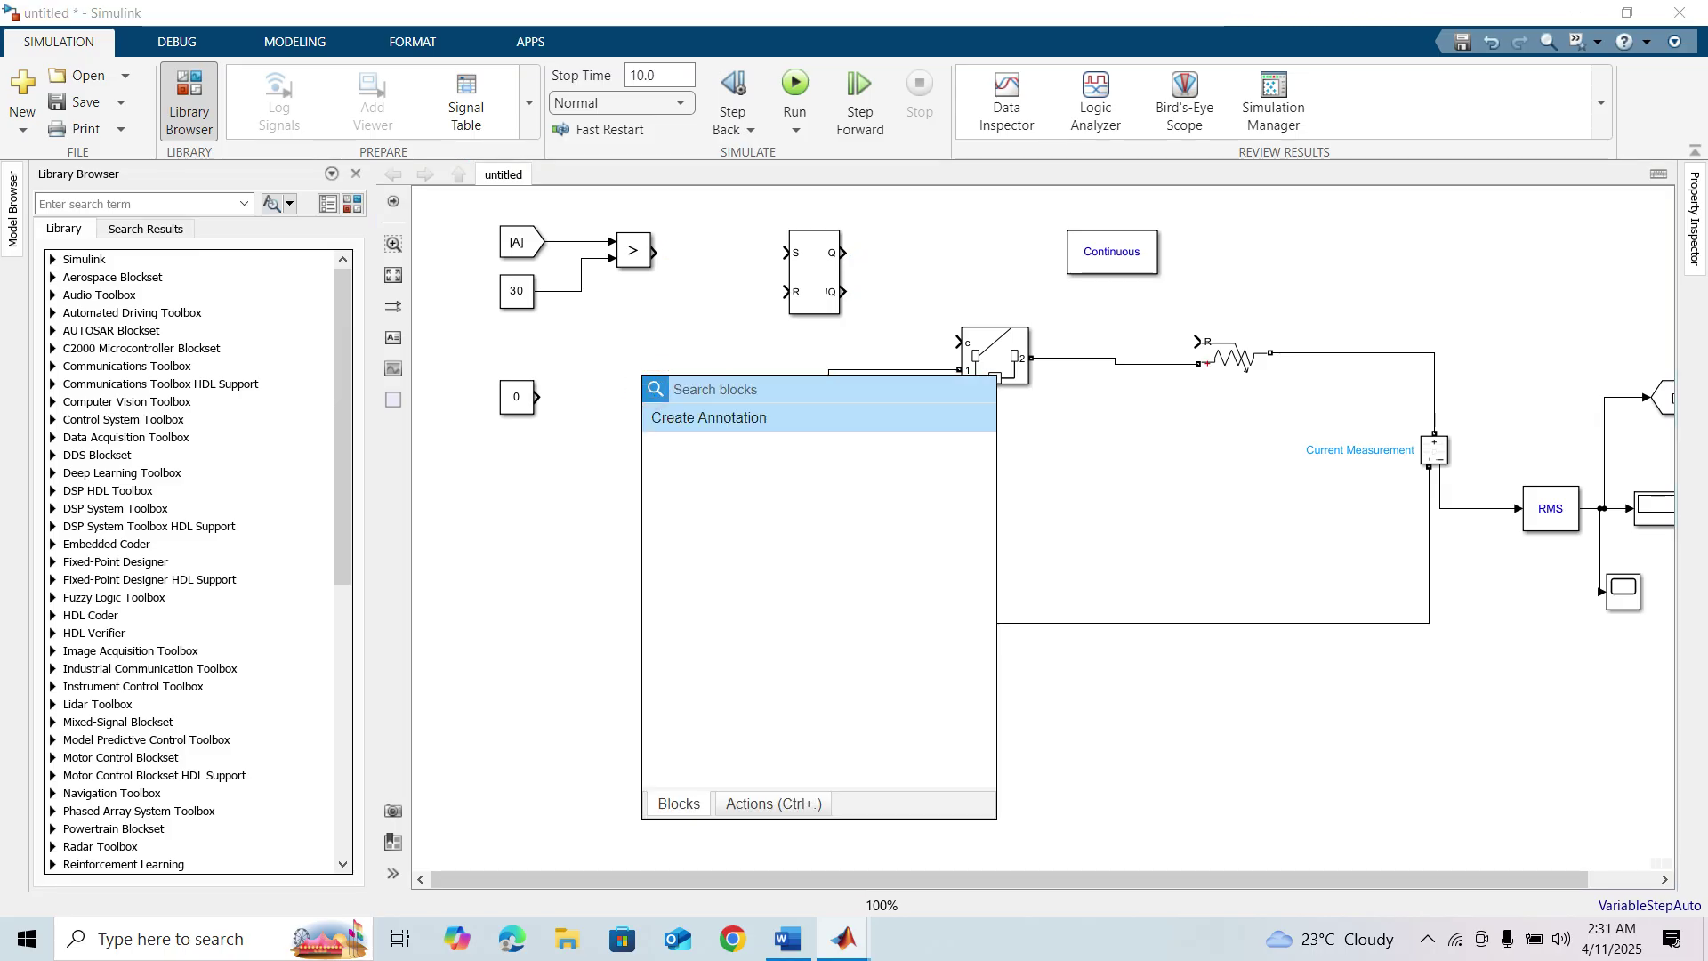
{"action": "type", "text": "data"}
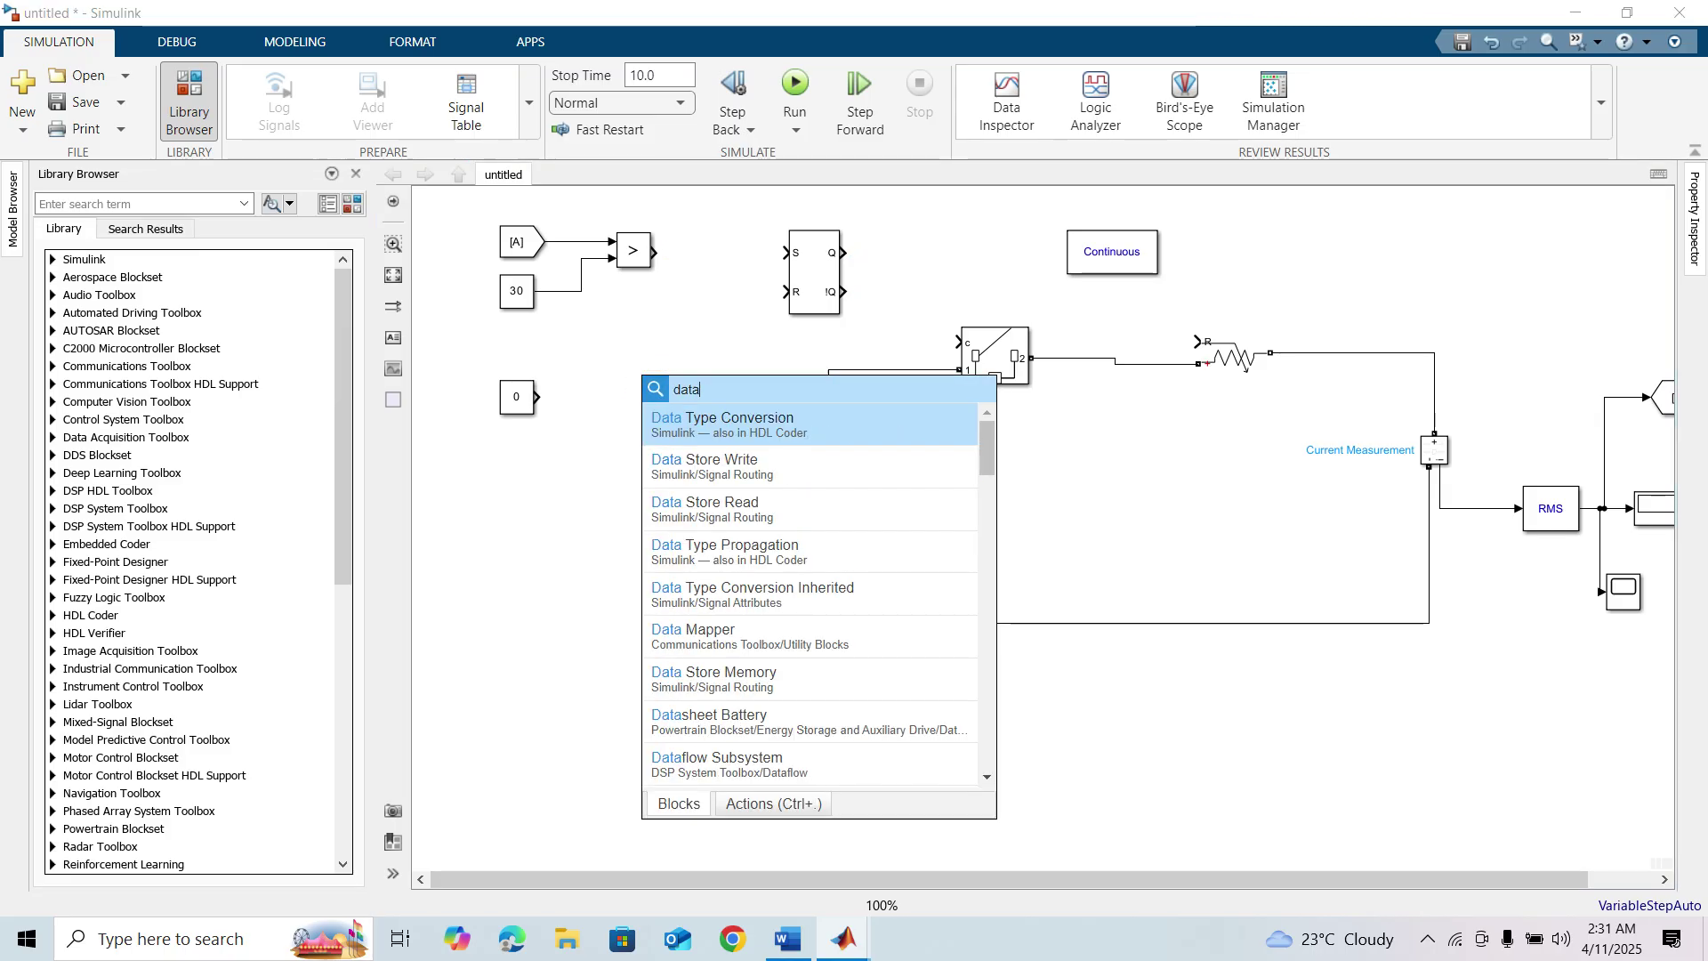
{"action": "left_click", "coordinate": [732, 425]}
{"action": "double_click", "coordinate": [654, 390]}
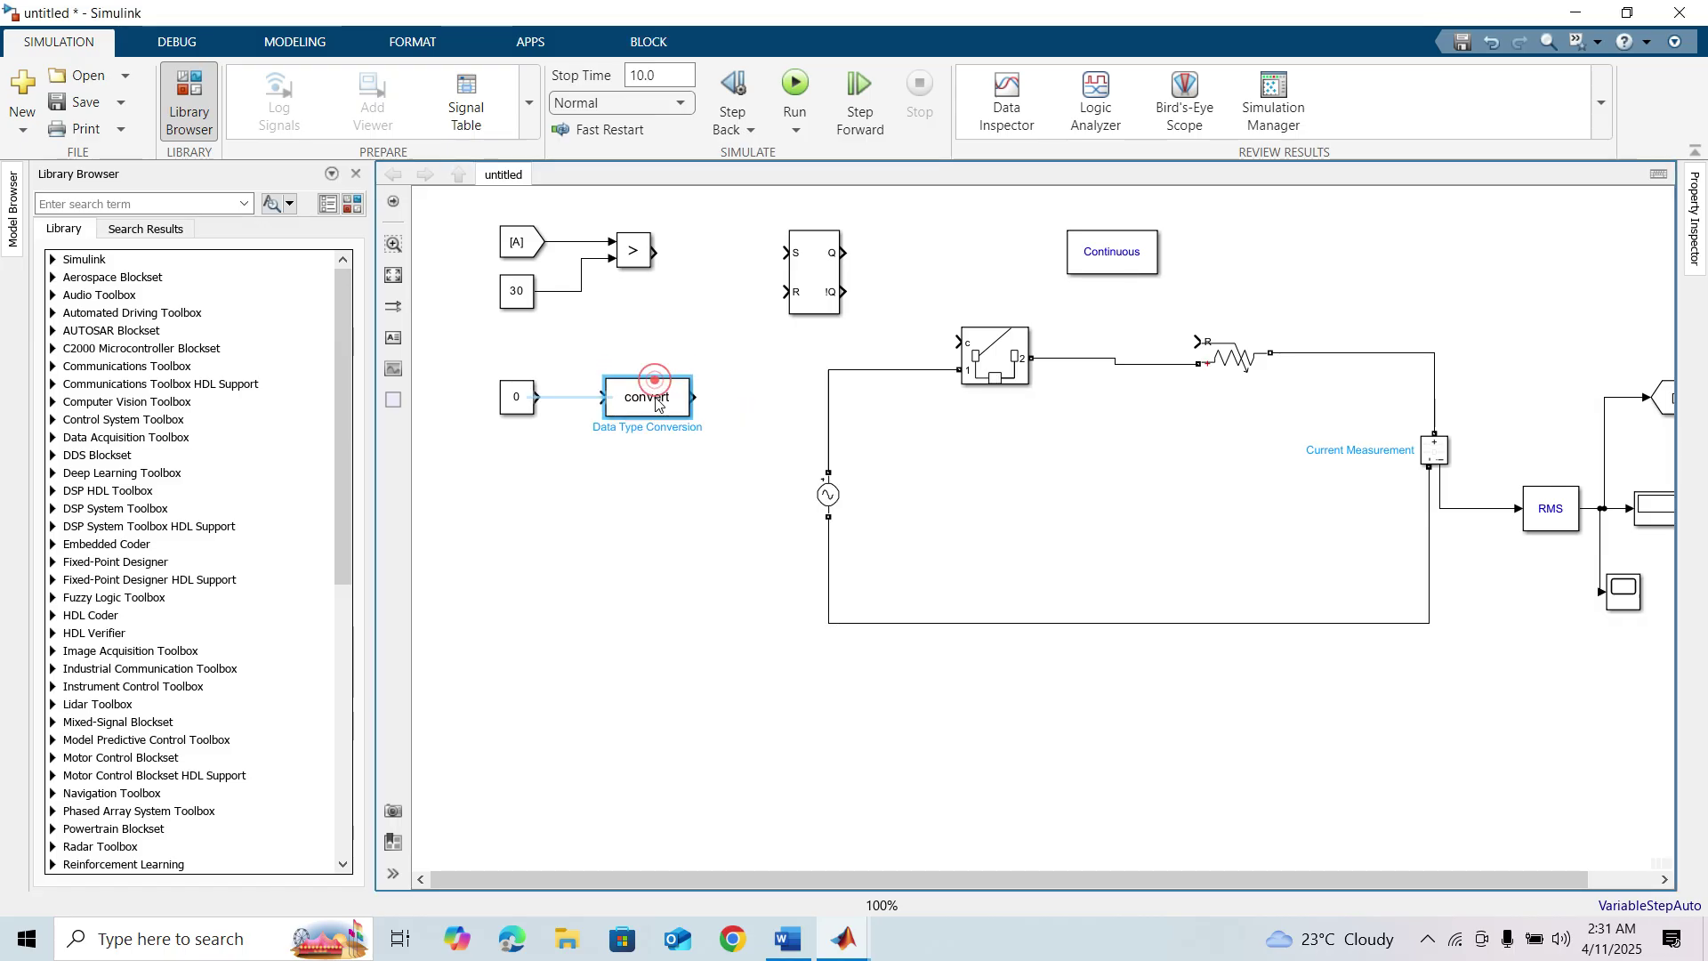
{"action": "left_click", "coordinate": [1087, 438]}
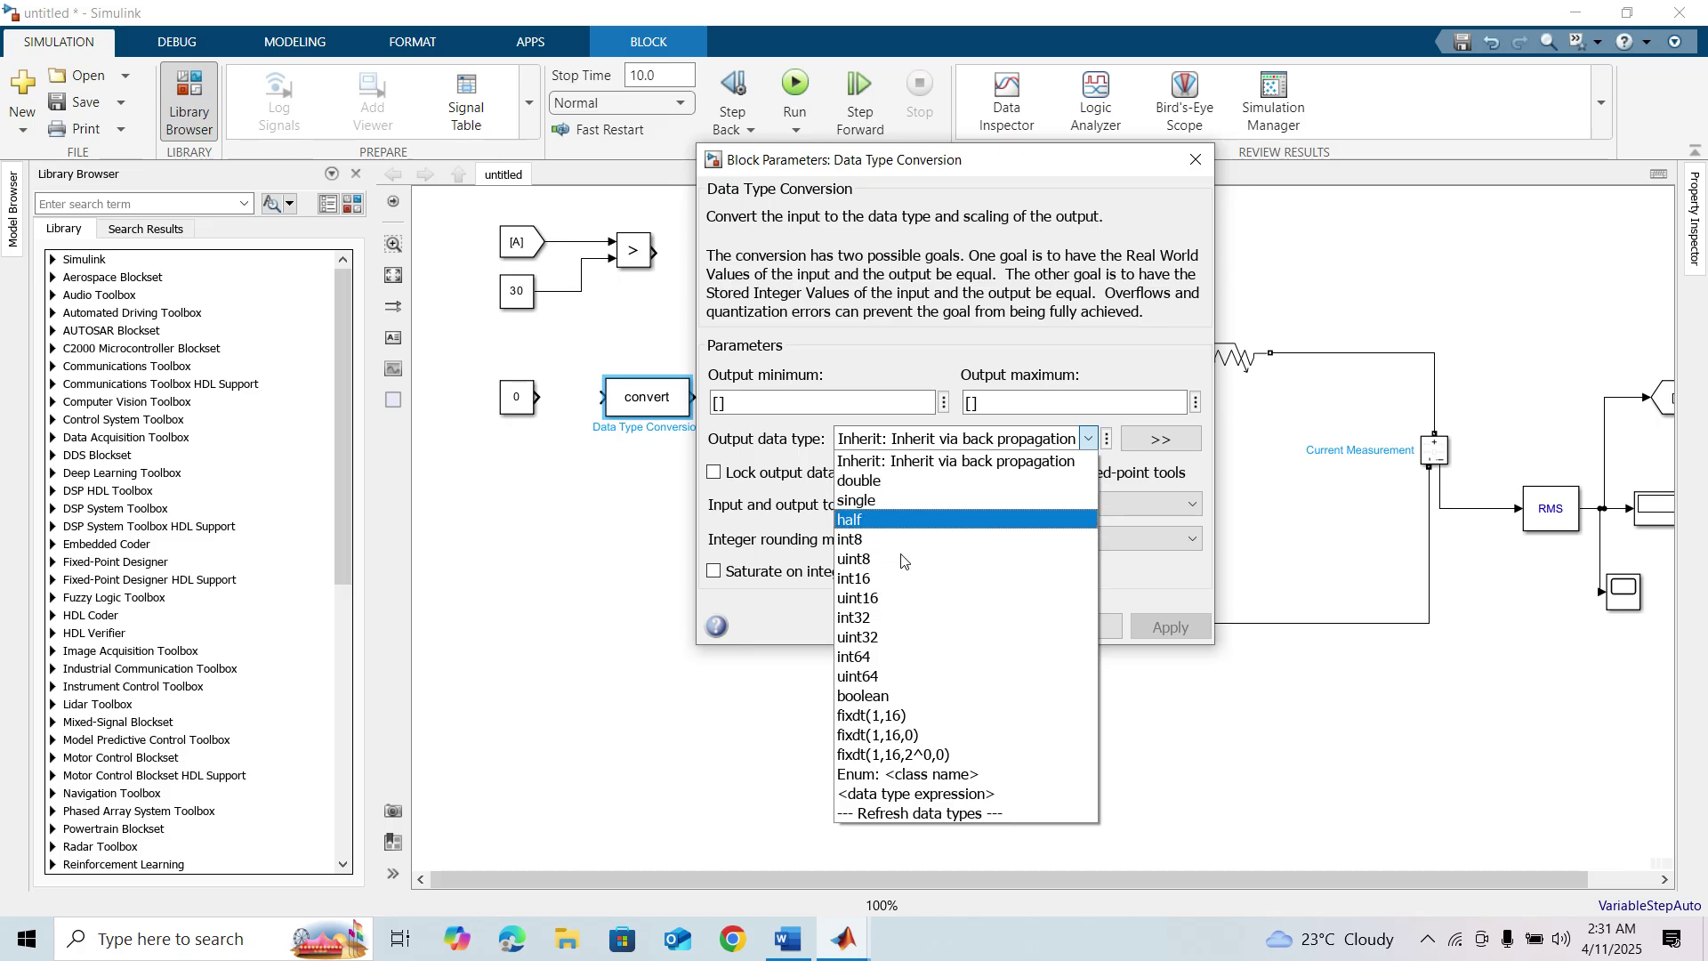
{"action": "left_click", "coordinate": [900, 695]}
{"action": "left_click", "coordinate": [900, 629]}
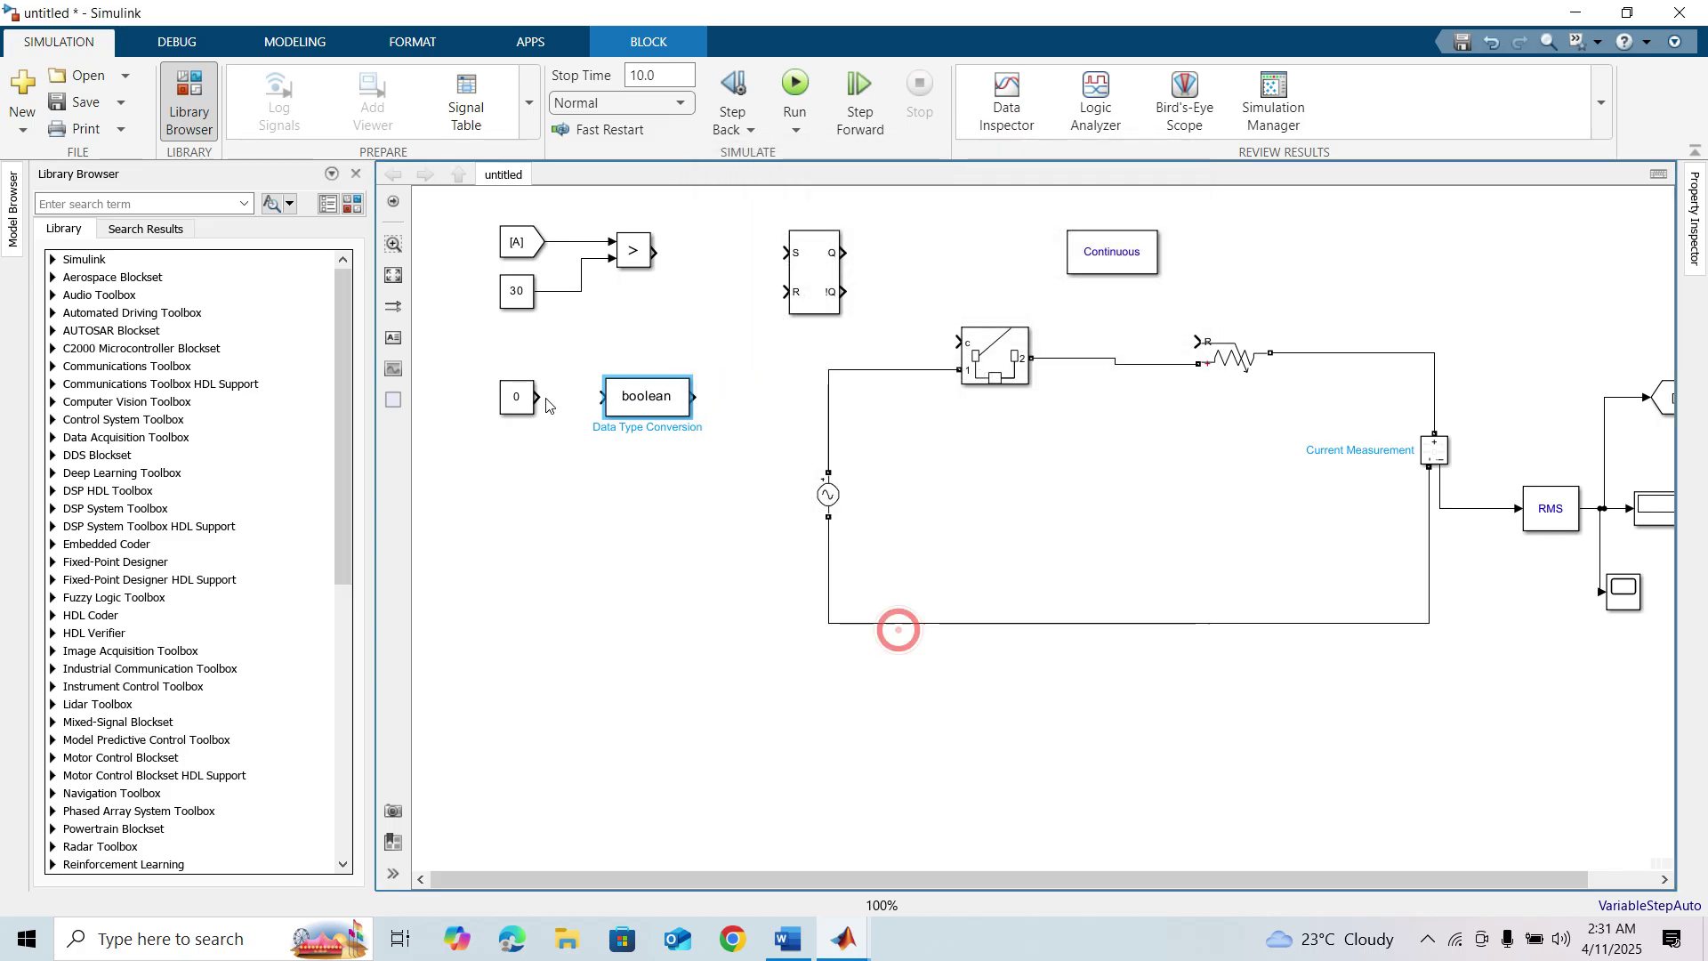
Wire 0→boolean→R, '>'→S, !Q→breaker, and copy the 30 constant to the resistor input
{"action": "left_click_drag", "start_coordinate": [538, 391], "coordinate": [674, 394]}
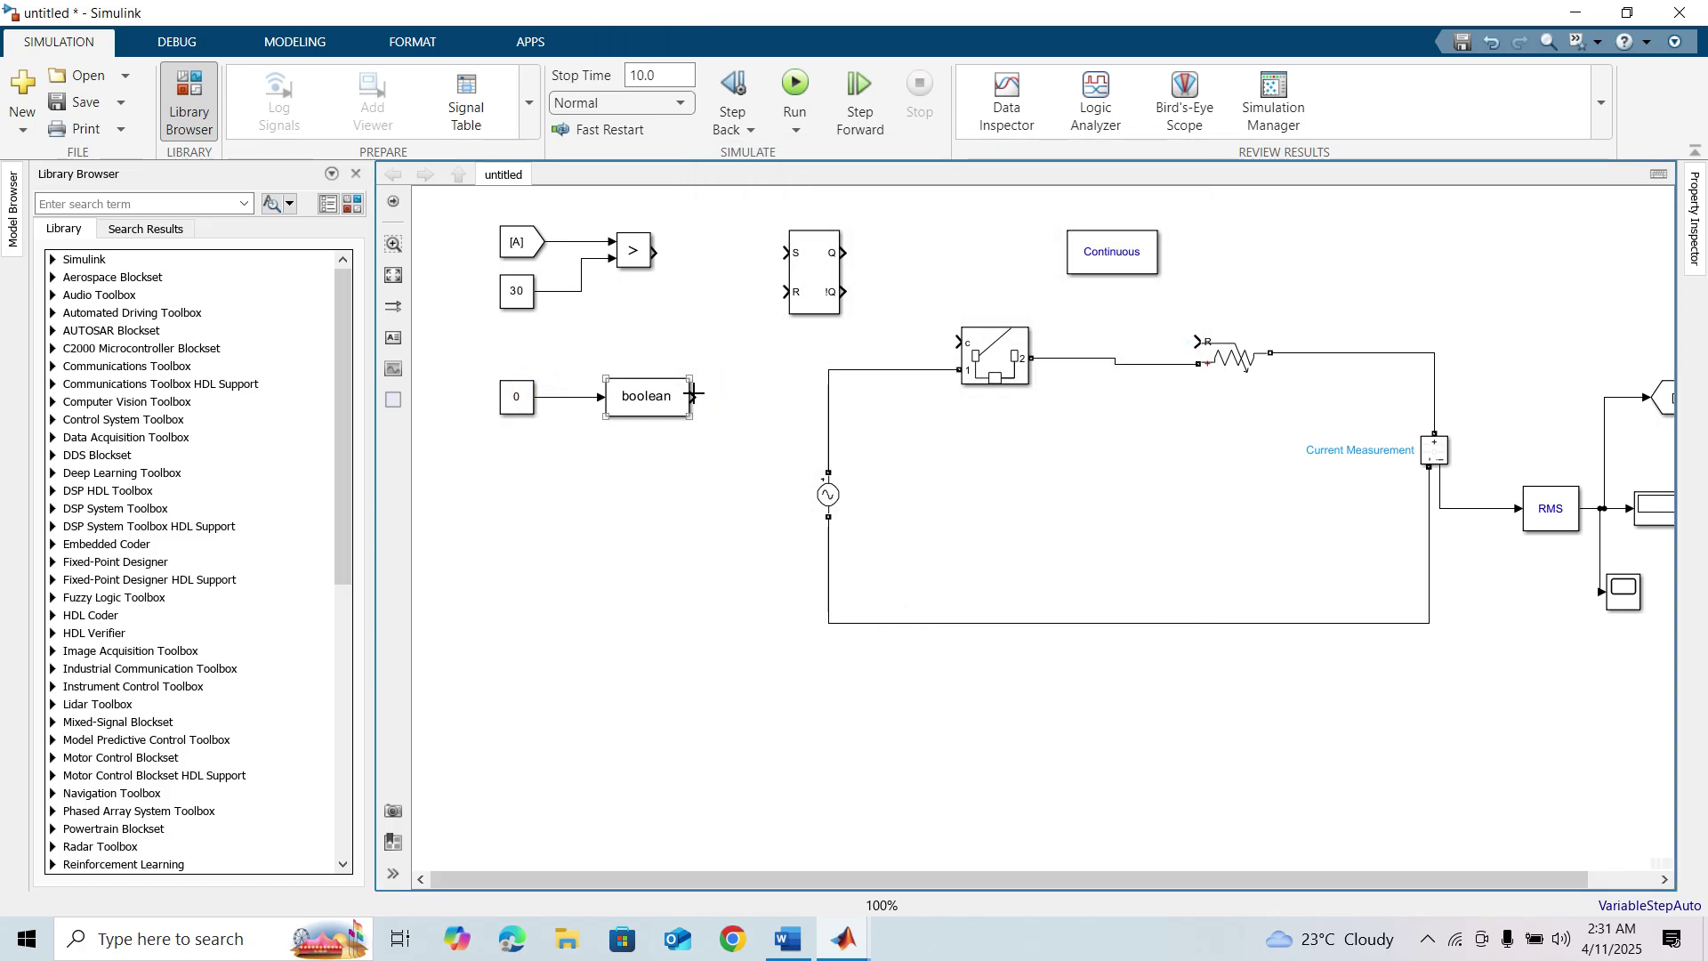
{"action": "left_click_drag", "start_coordinate": [694, 392], "coordinate": [787, 292]}
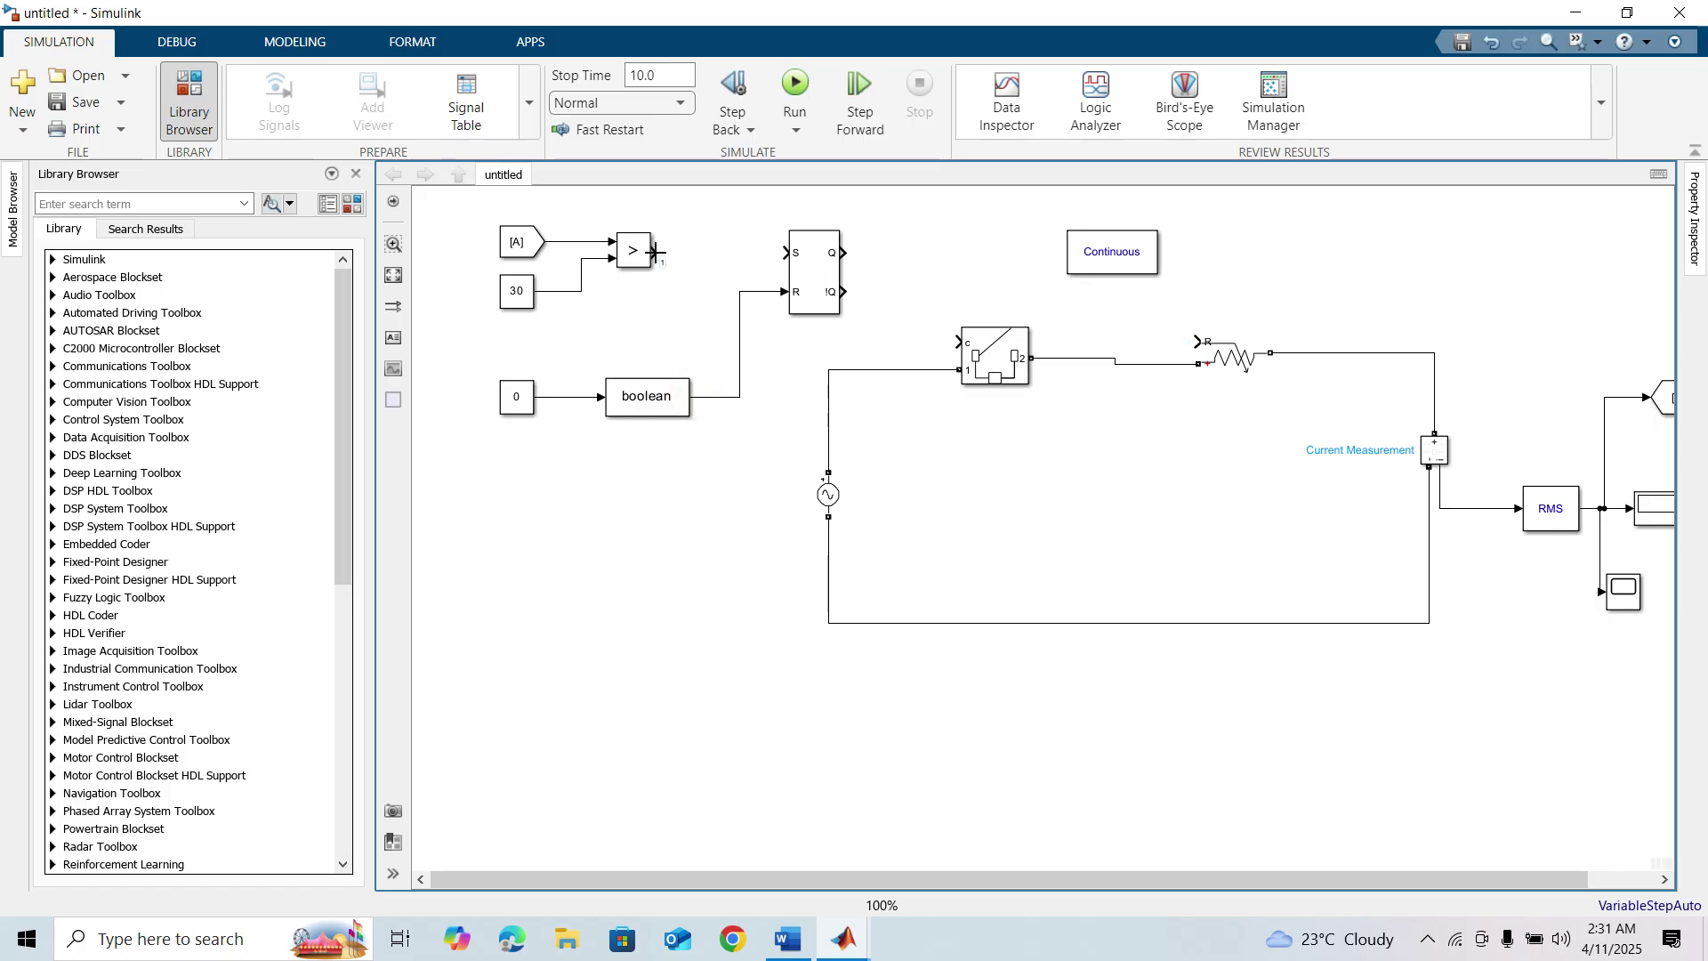
{"action": "left_click_drag", "start_coordinate": [656, 253], "coordinate": [786, 253]}
{"action": "left_click_drag", "start_coordinate": [844, 291], "coordinate": [955, 341]}
{"action": "mouse_move", "coordinate": [526, 293]}
{"action": "left_mouse_down"}
{"action": "mouse_move", "coordinate": [750, 331]}
{"action": "mouse_move", "coordinate": [1113, 306]}
{"action": "mouse_move", "coordinate": [1099, 316]}
{"action": "mouse_move", "coordinate": [1182, 322]}
{"action": "mouse_move", "coordinate": [1202, 342]}
{"action": "left_mouse_up"}
{"action": "left_click", "coordinate": [1344, 283]}
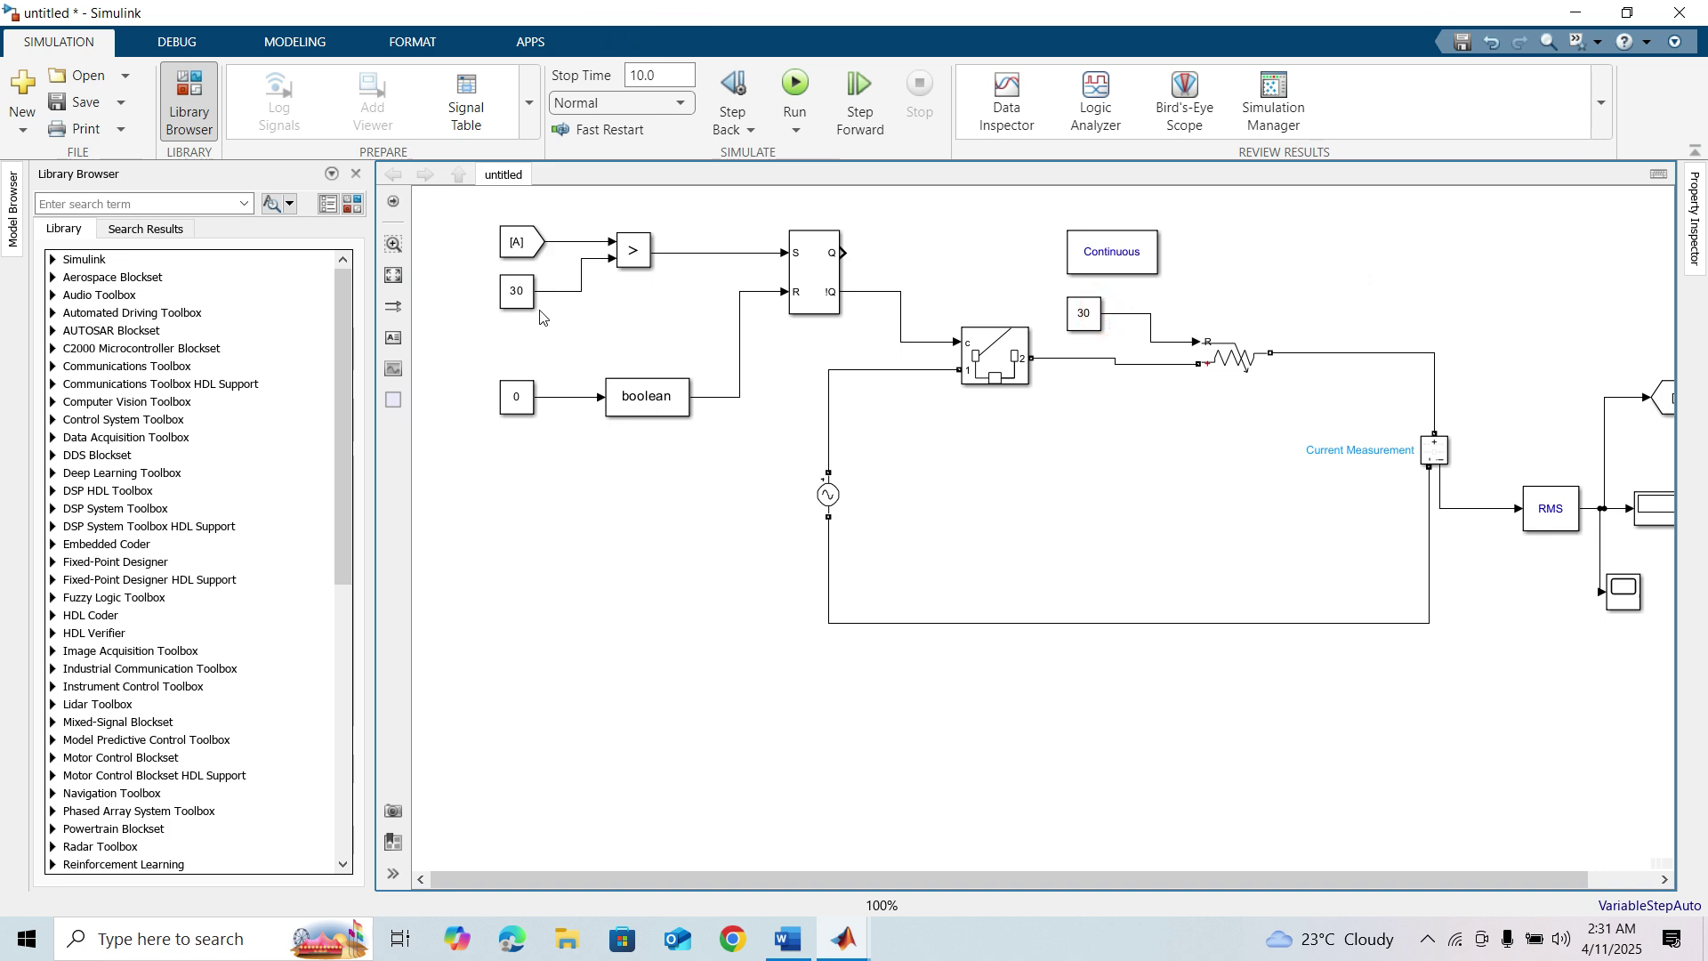
Move powergui higher and set its Simulation type to Discrete with 5e-05 s sample time
{"action": "left_click", "coordinate": [393, 275]}
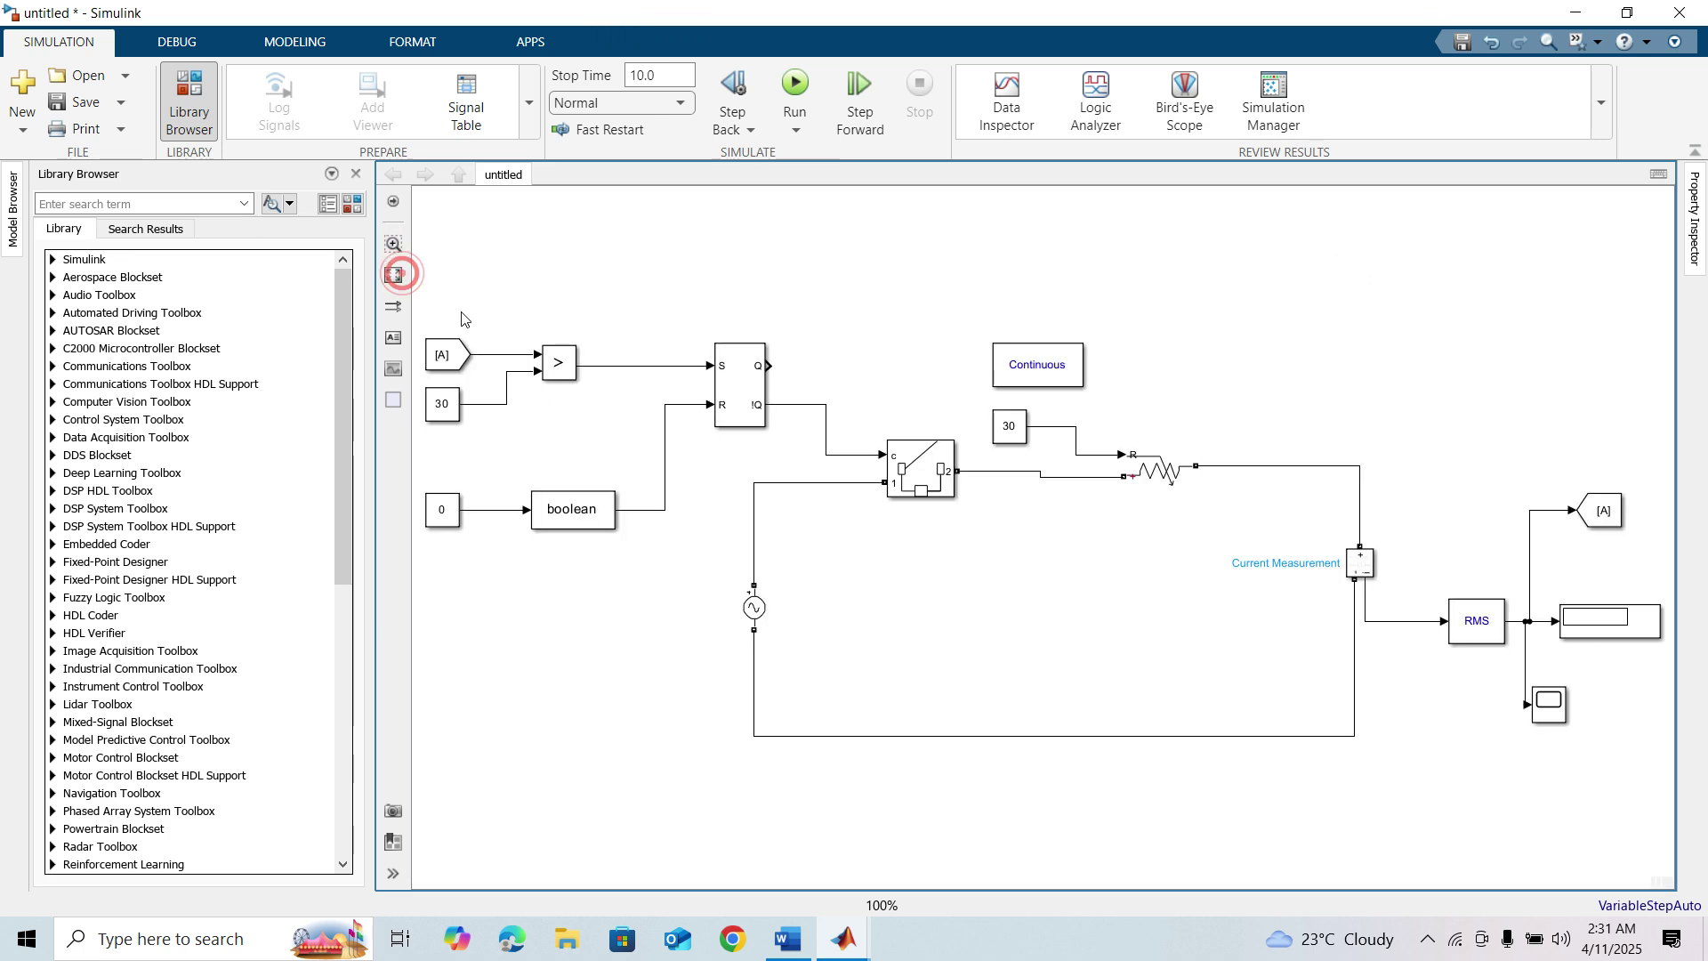
{"action": "left_click_drag", "start_coordinate": [1040, 363], "coordinate": [1051, 262]}
{"action": "double_click", "coordinate": [1051, 260]}
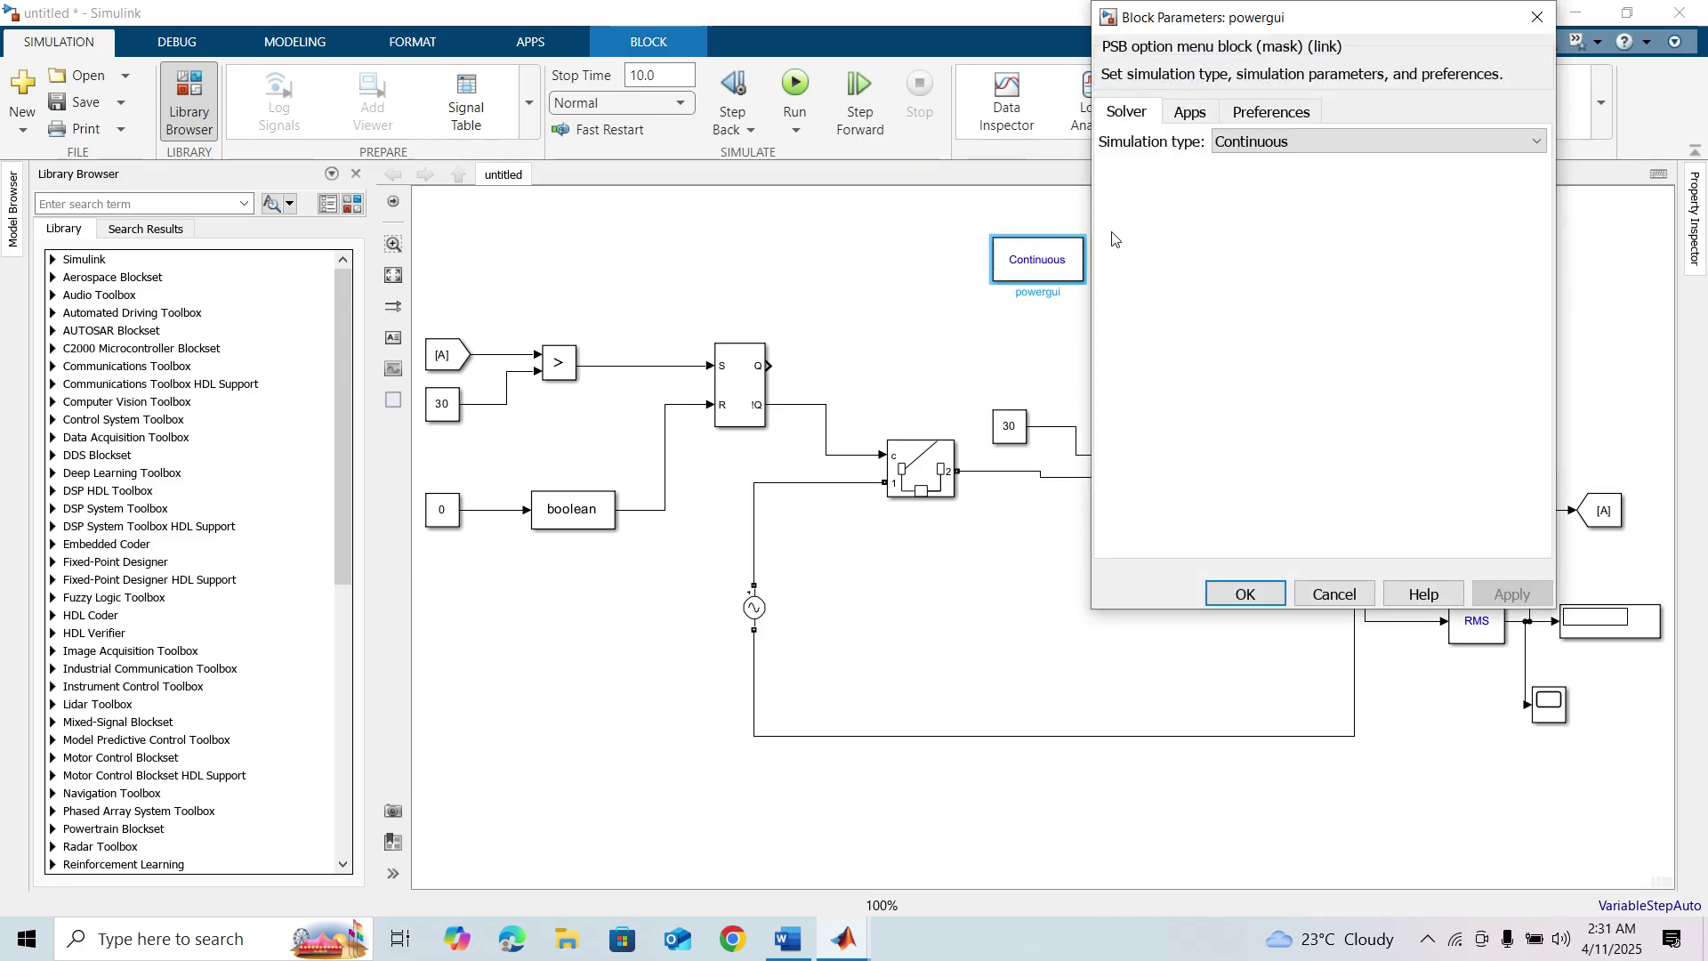
{"action": "left_click", "coordinate": [1253, 142]}
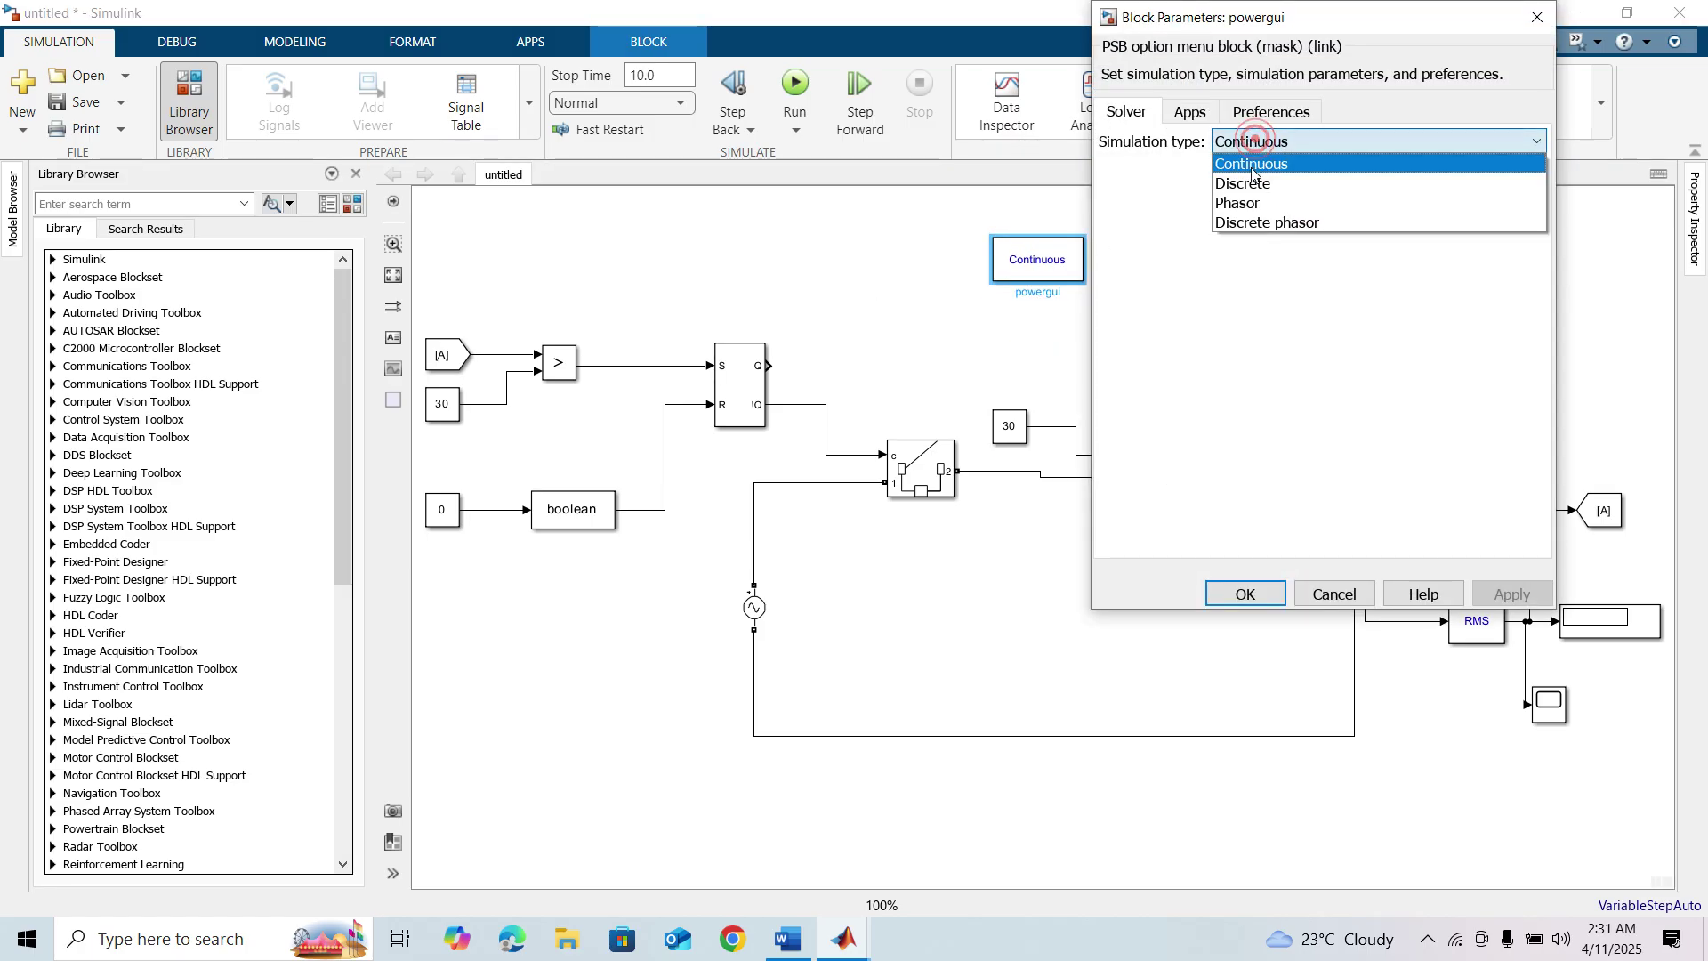
{"action": "left_click", "coordinate": [1250, 173]}
{"action": "left_click", "coordinate": [1356, 593]}
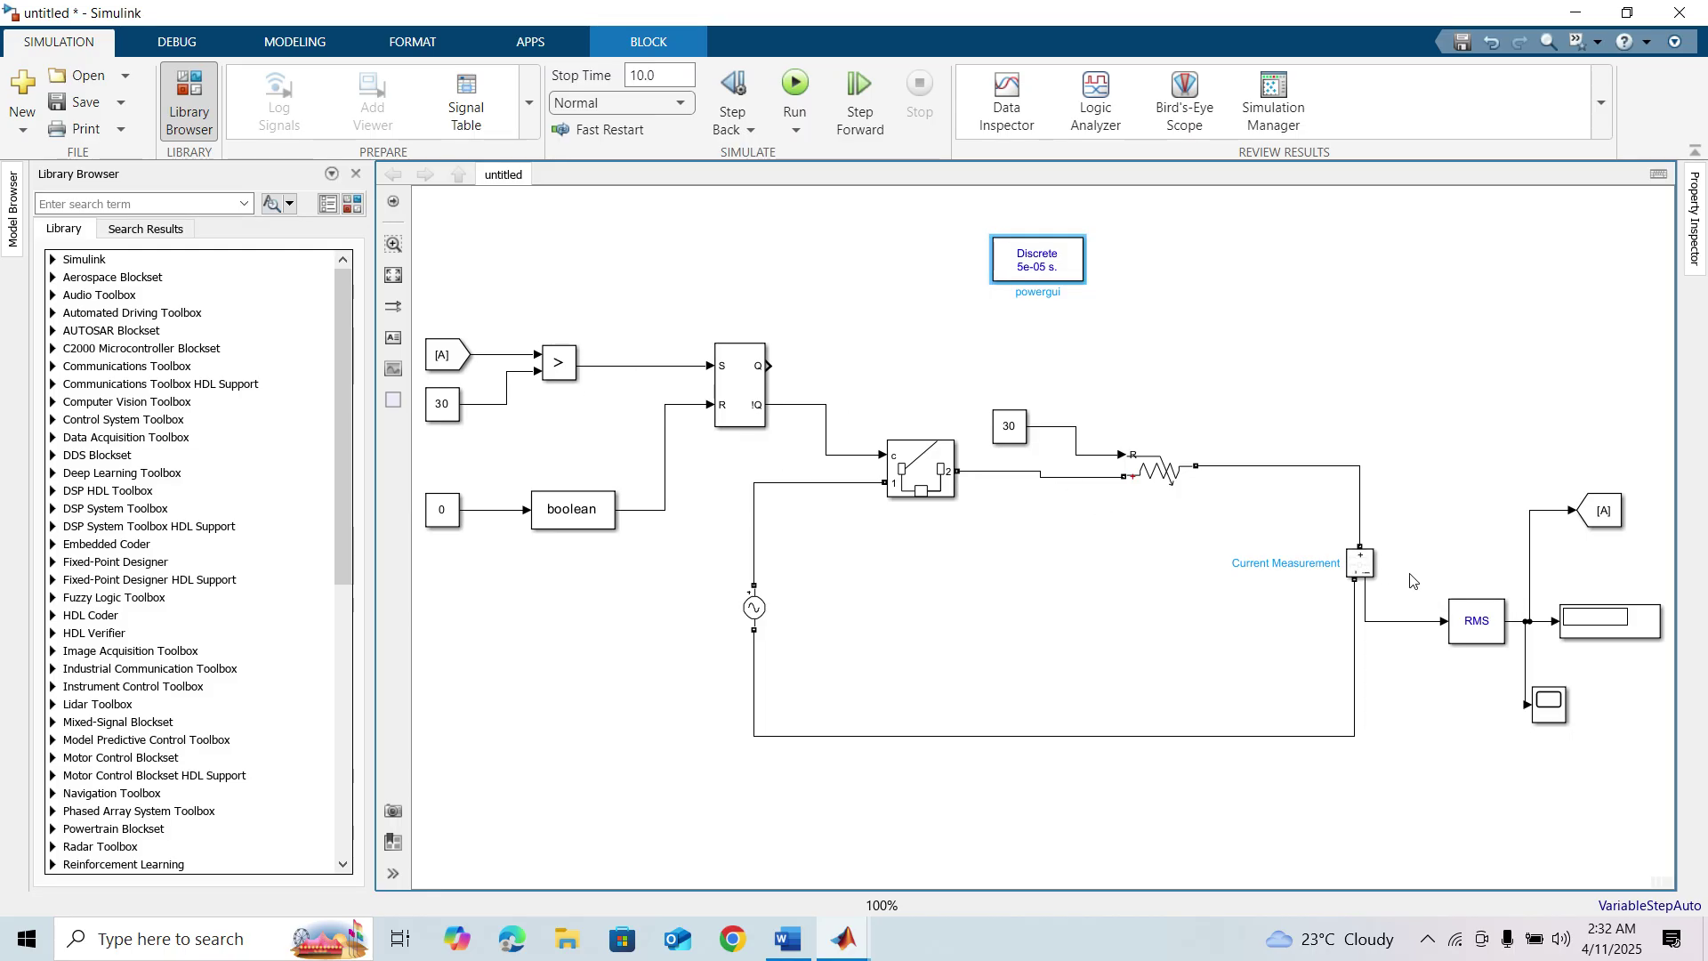
Review the RMS, threshold and [A] blocks, and confirm the flip-flop's initial condition of 0
{"action": "left_click", "coordinate": [1381, 575]}
{"action": "left_click", "coordinate": [1597, 605]}
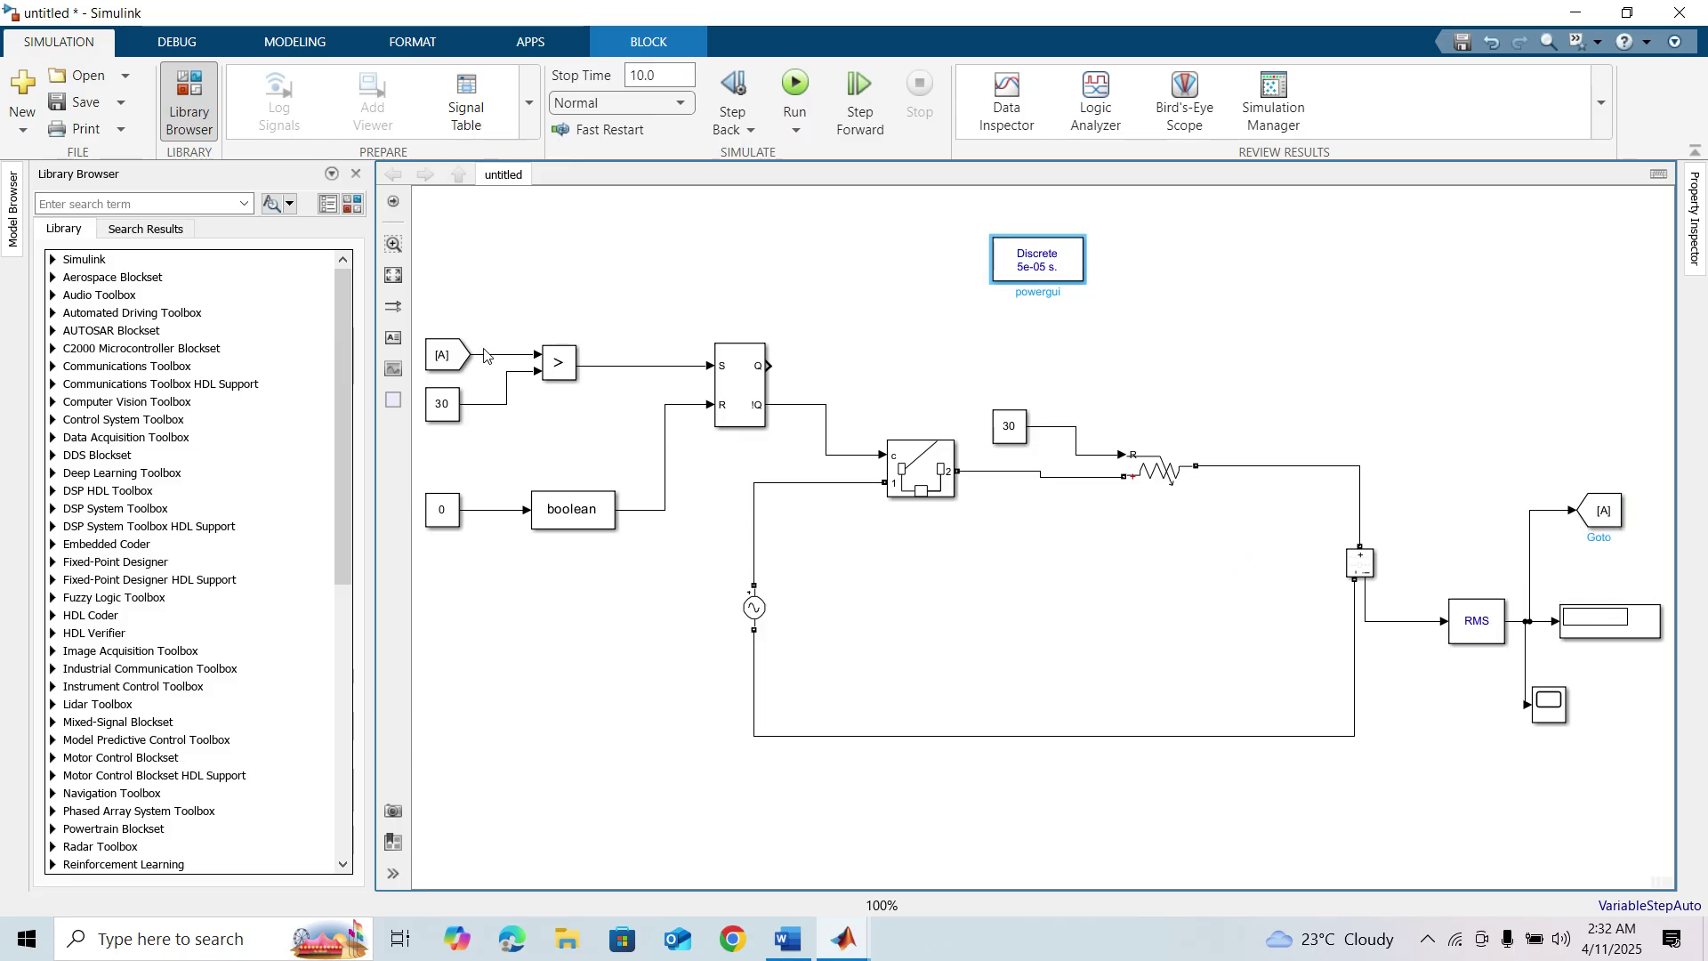
{"action": "left_click", "coordinate": [444, 382]}
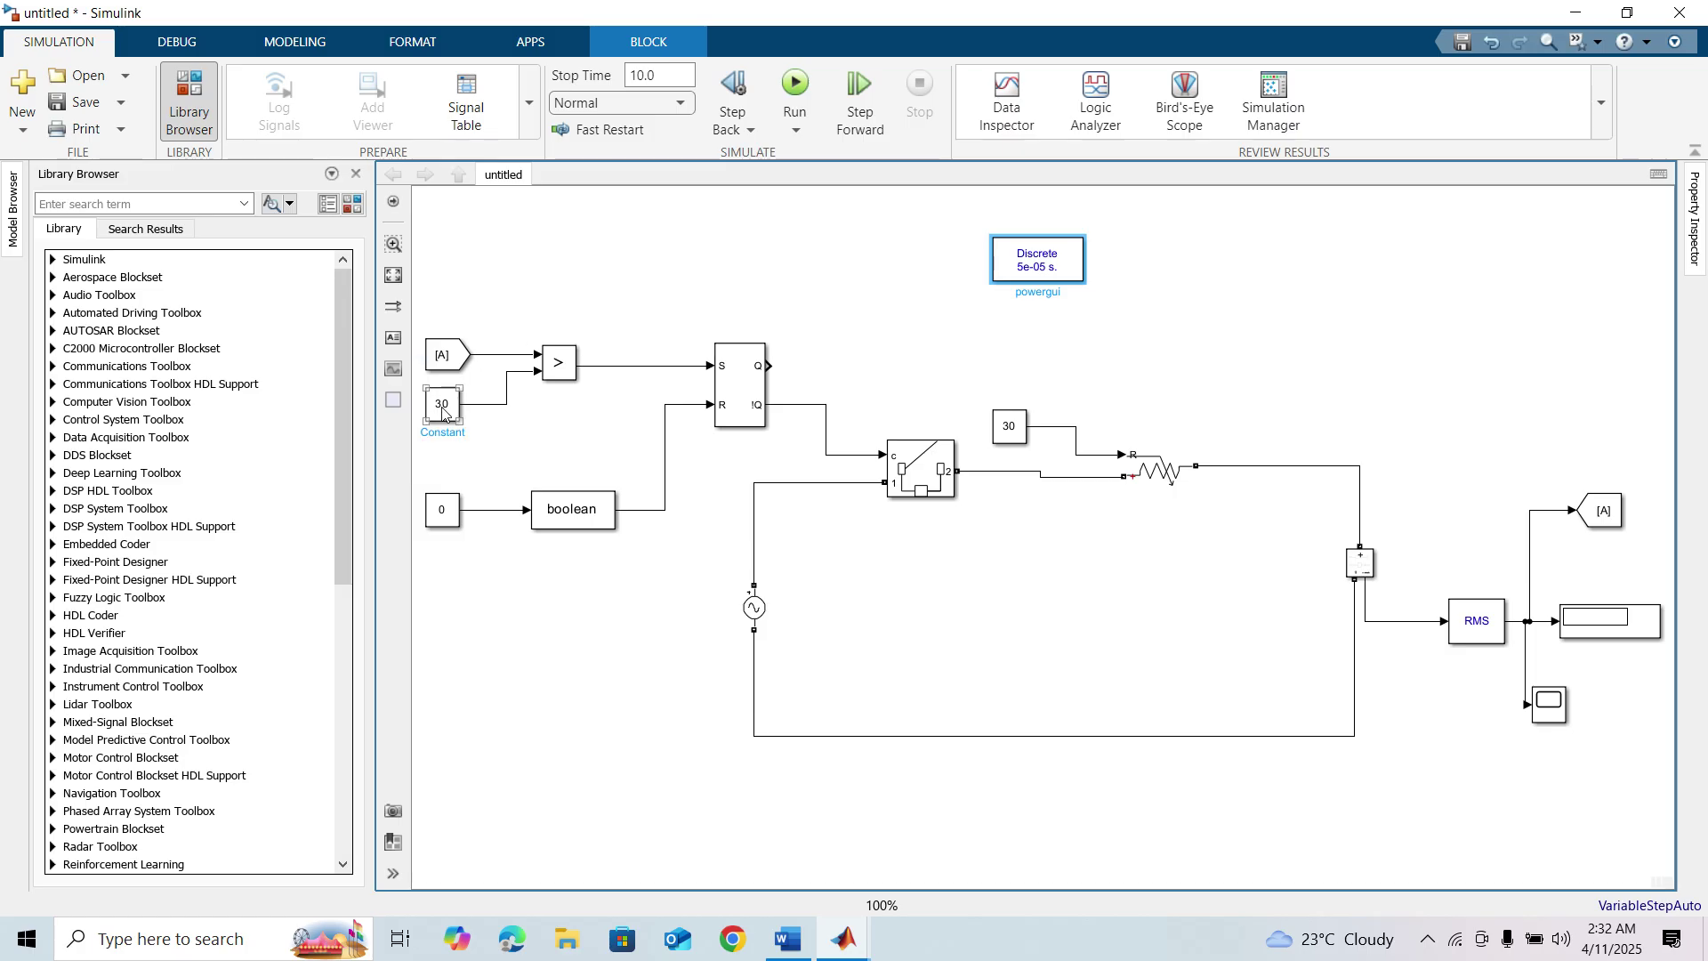
{"action": "left_click", "coordinate": [466, 356]}
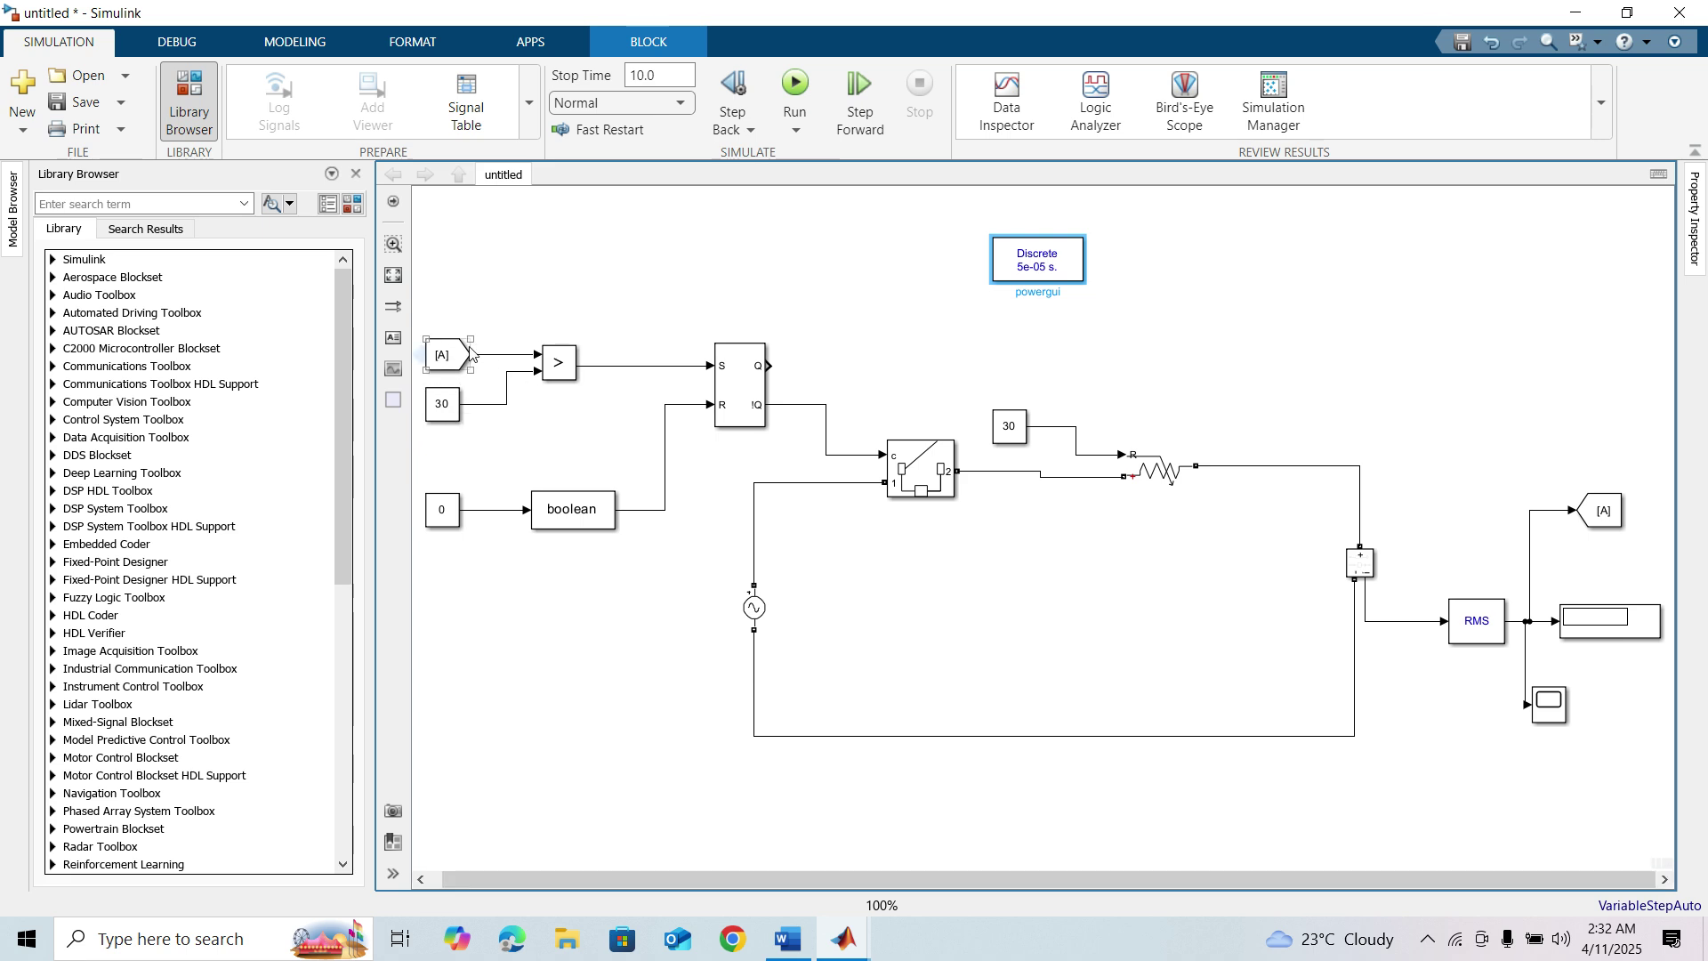
{"action": "left_click", "coordinate": [439, 386]}
{"action": "left_click", "coordinate": [914, 495]}
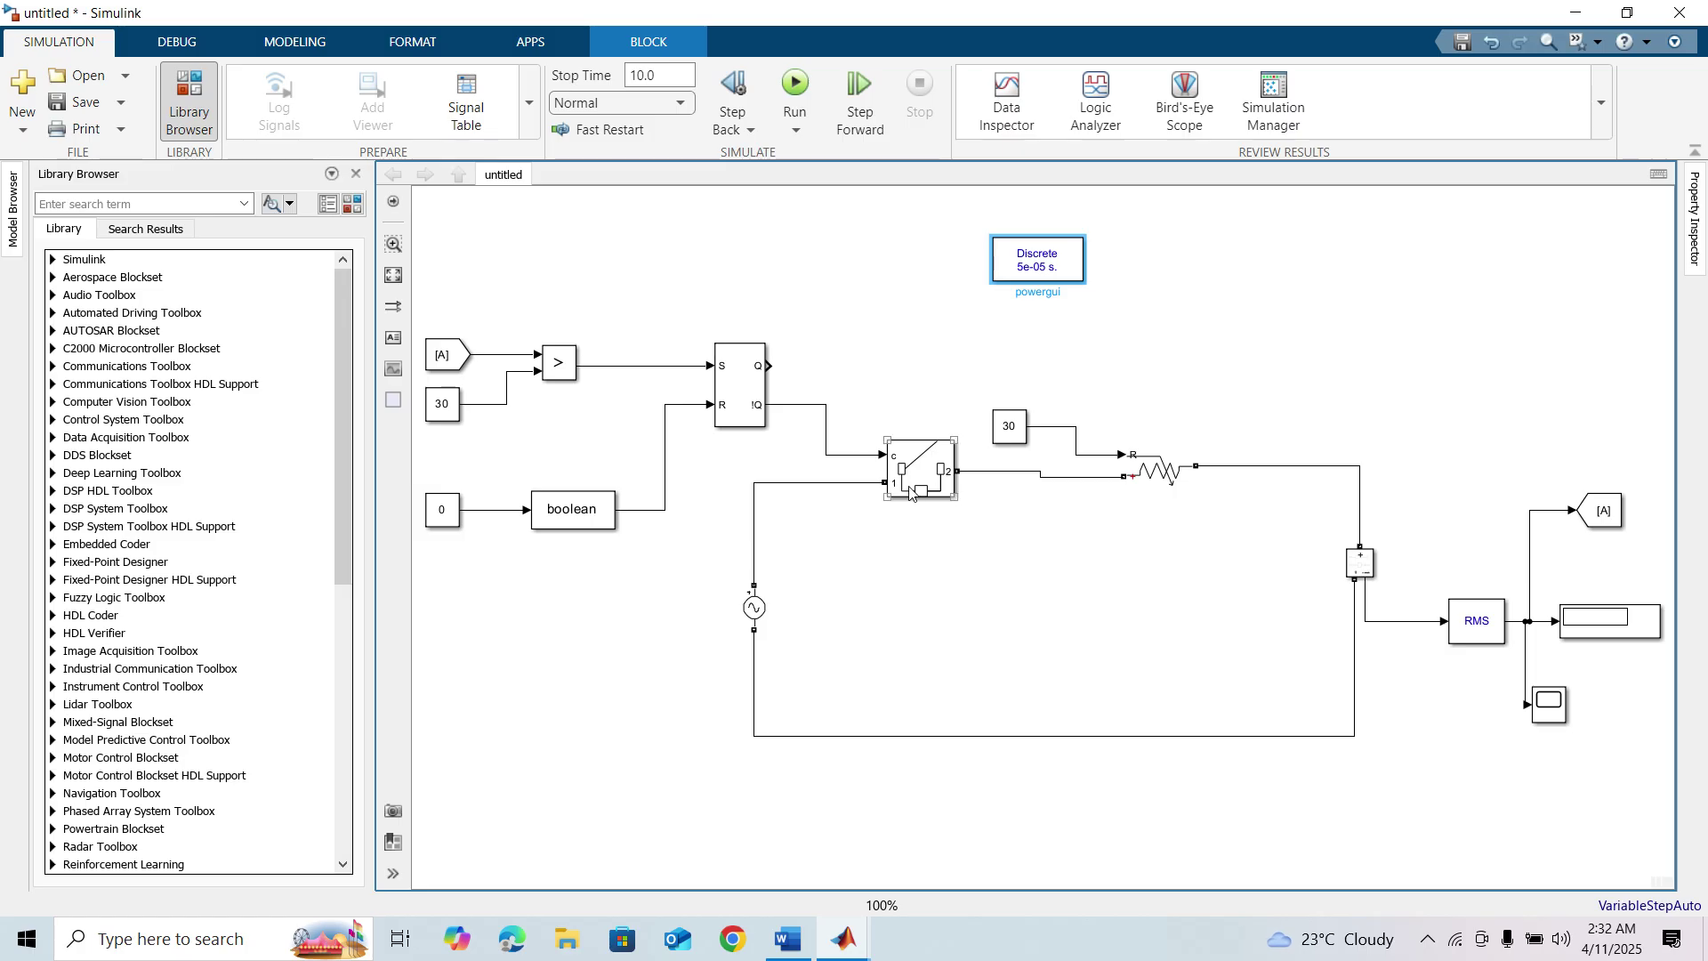
{"action": "double_click", "coordinate": [739, 389]}
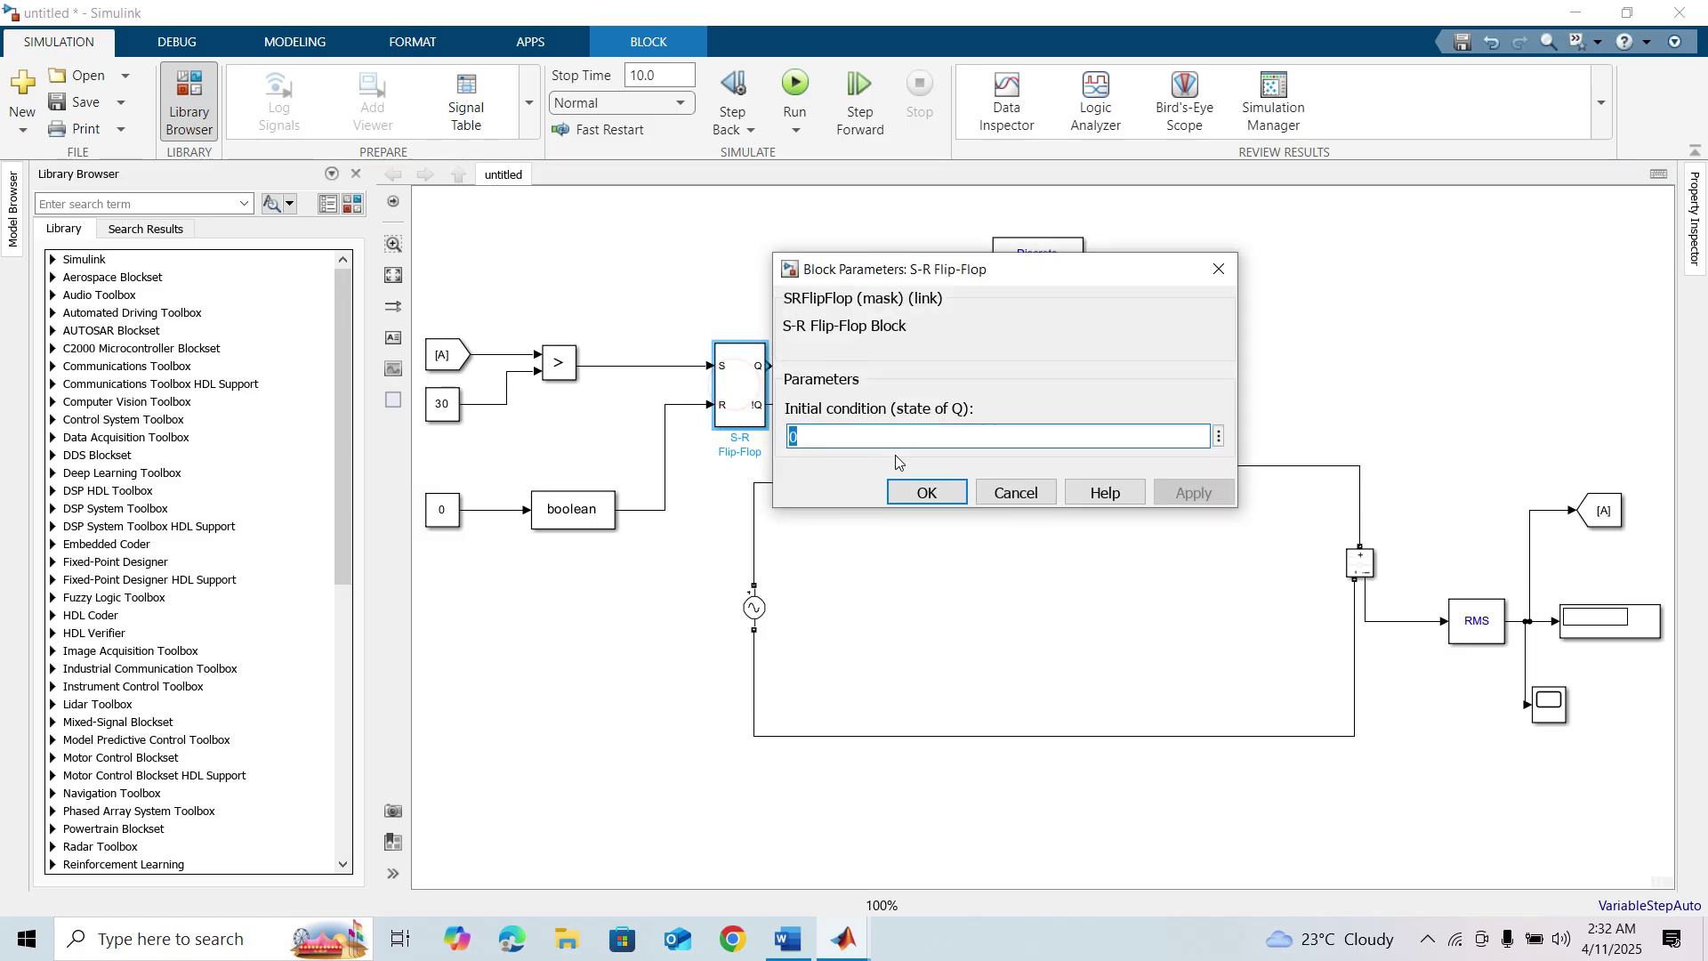
{"action": "left_click", "coordinate": [935, 495]}
Set the Breaker's initial status to 1
{"action": "double_click", "coordinate": [926, 474]}
{"action": "double_click", "coordinate": [1111, 417]}
{"action": "type", "text": "1"}
{"action": "key", "text": "Return"}
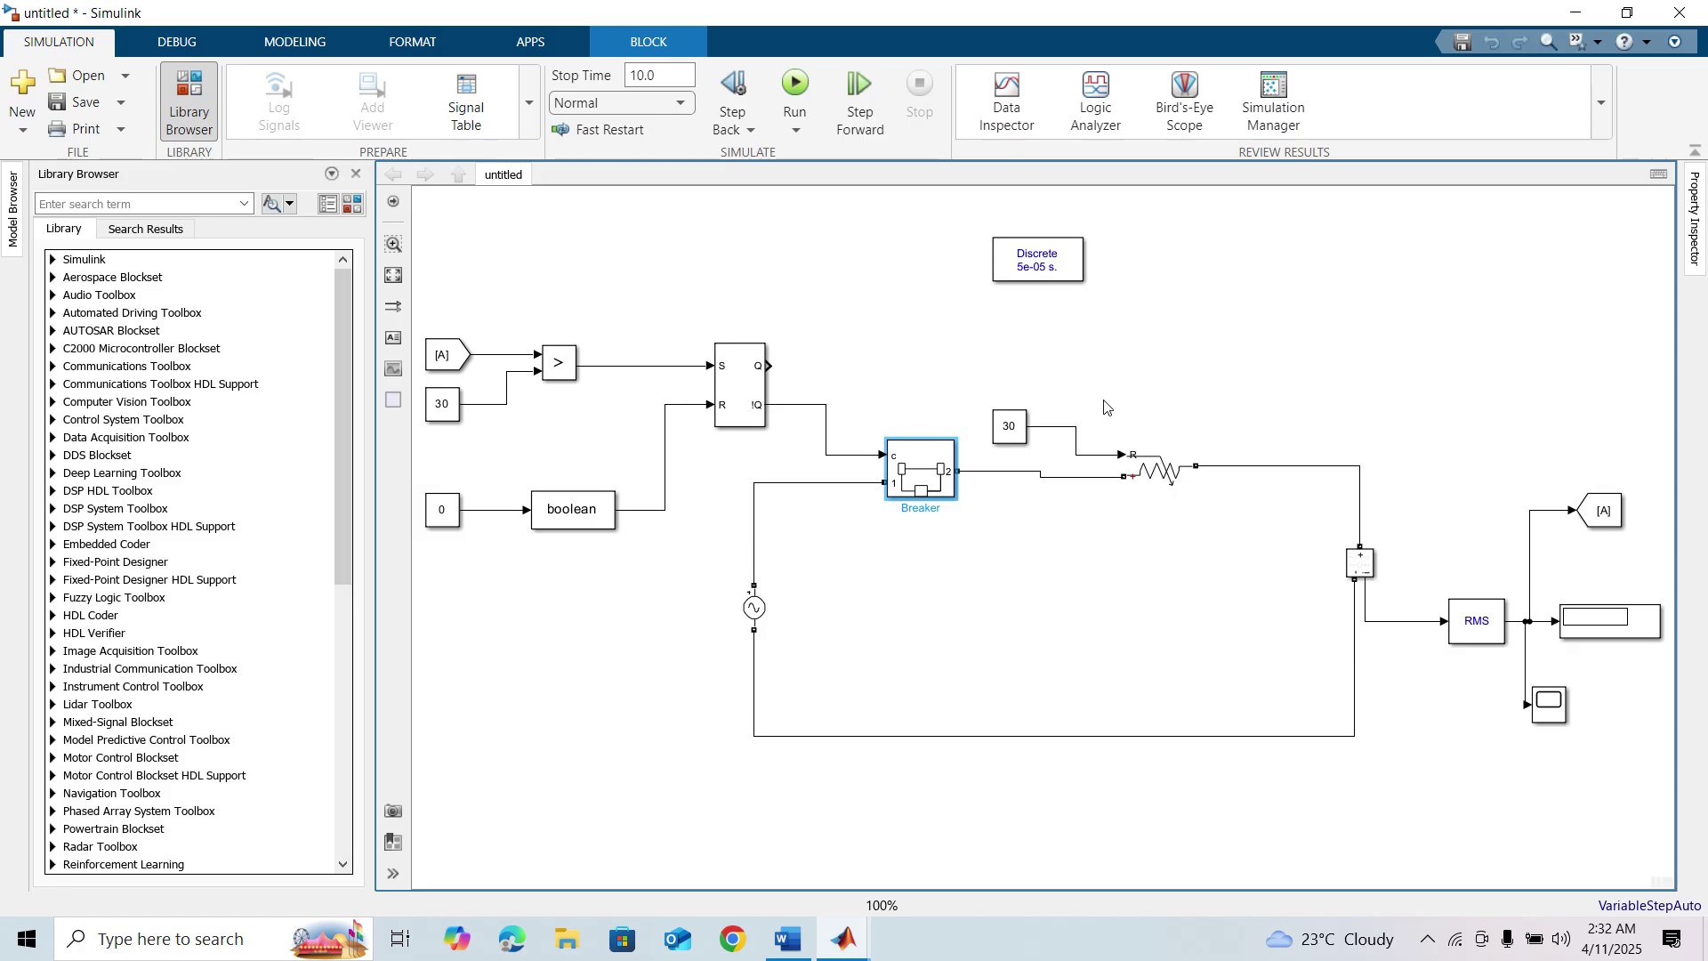
{"action": "left_click", "coordinate": [1159, 367]}
{"action": "left_click", "coordinate": [677, 67]}
Run with stop time inf, then change Constant2 from 30 to 3 so the display reads 23.49
{"action": "type", "text": "inf"}
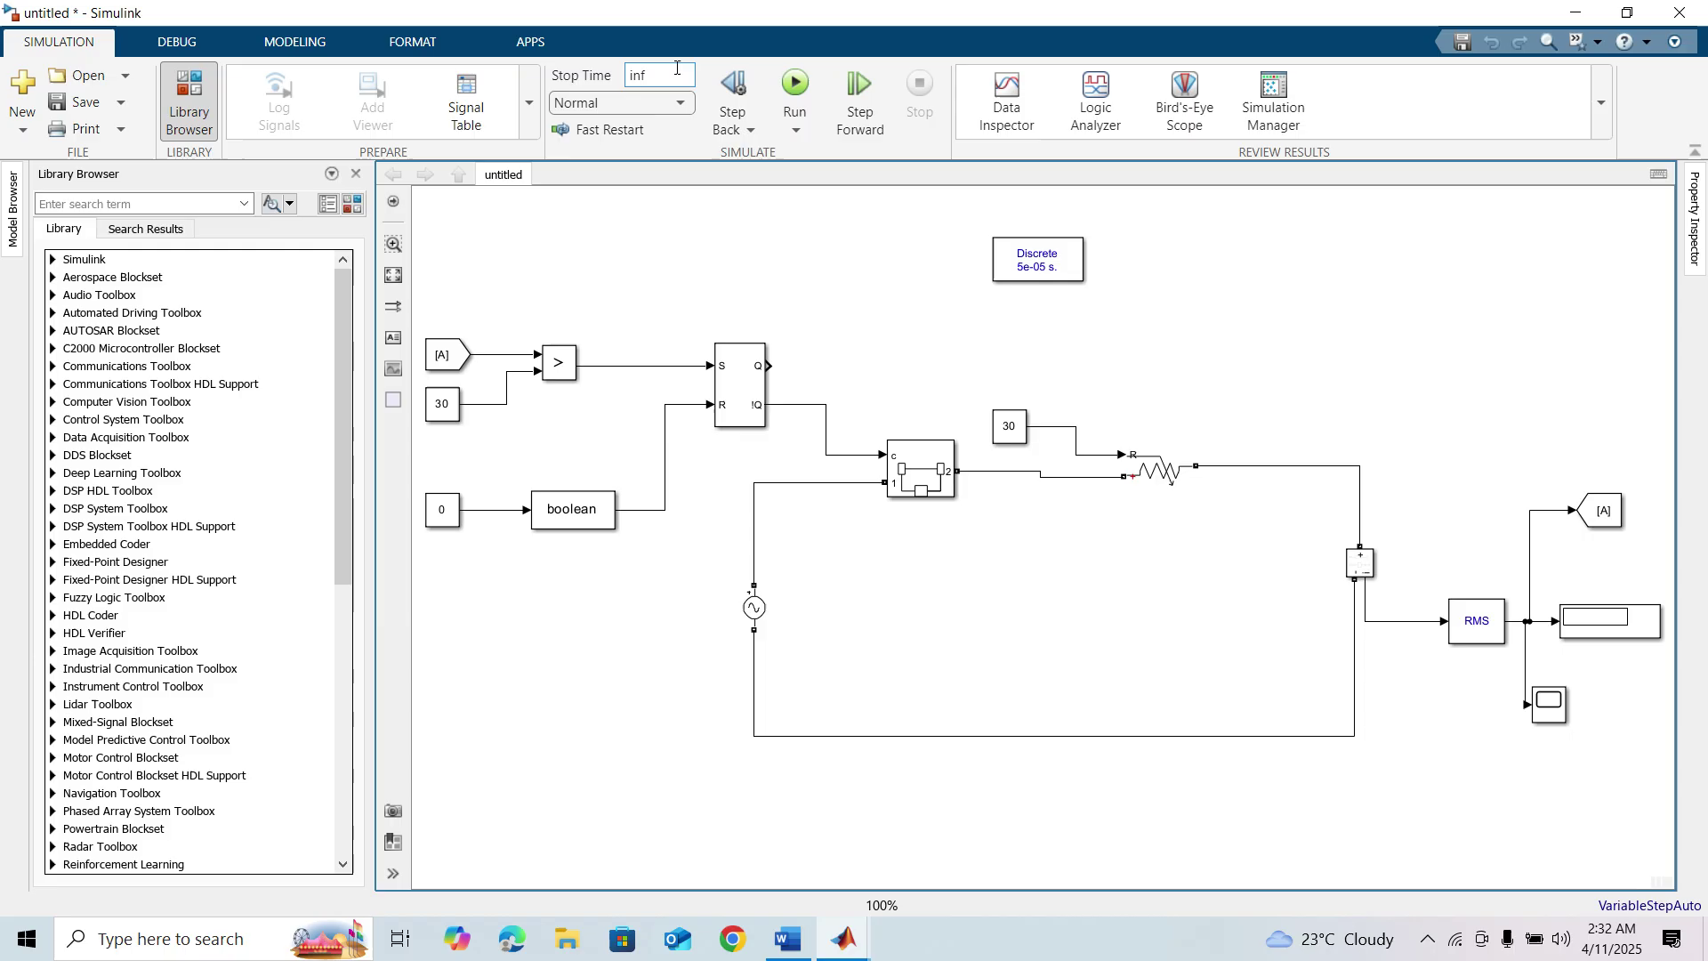
{"action": "left_click", "coordinate": [793, 83]}
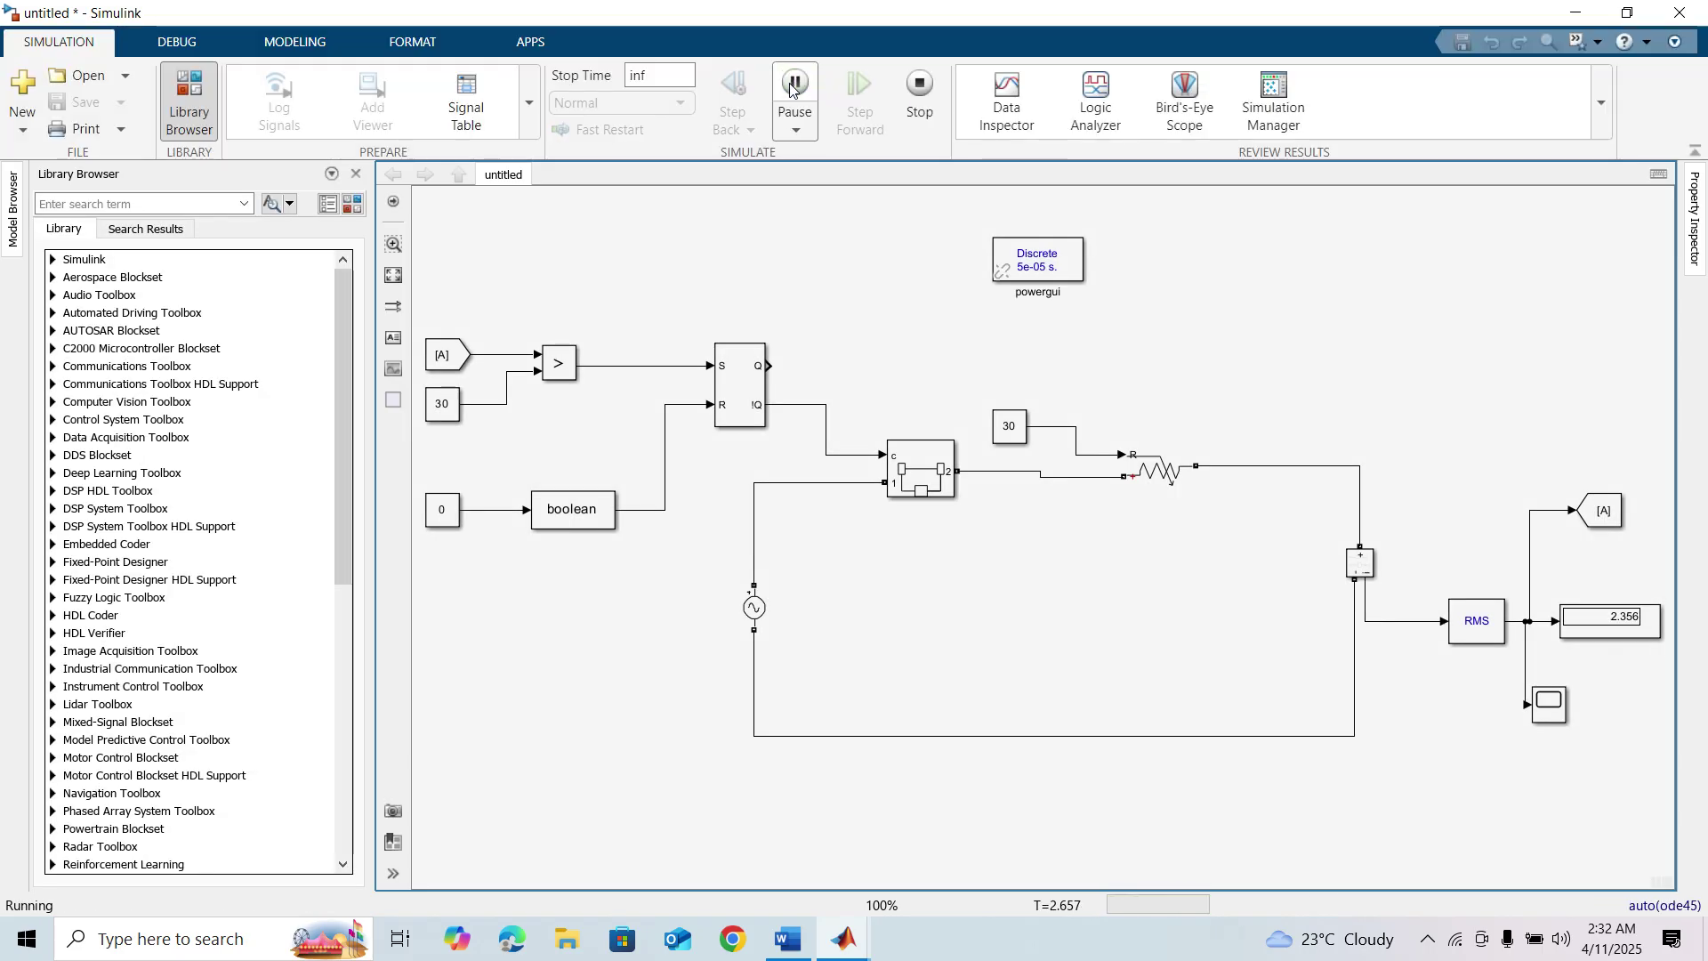
{"action": "double_click", "coordinate": [1009, 427]}
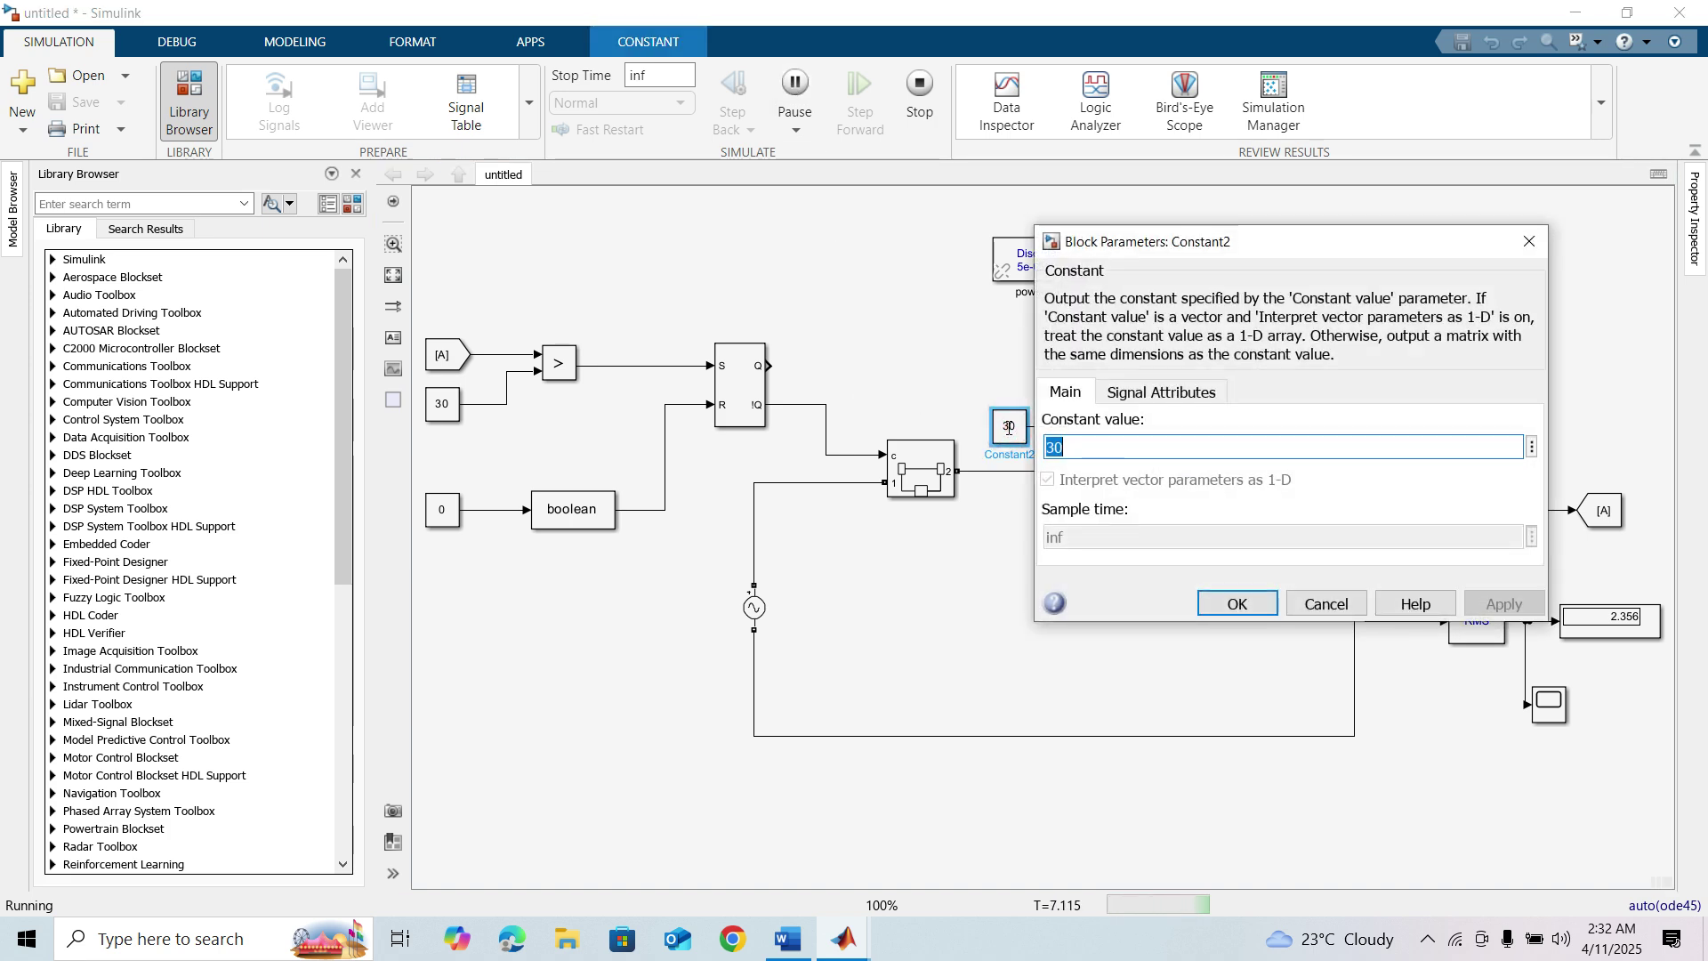
{"action": "left_click_drag", "start_coordinate": [1243, 249], "coordinate": [767, 271]}
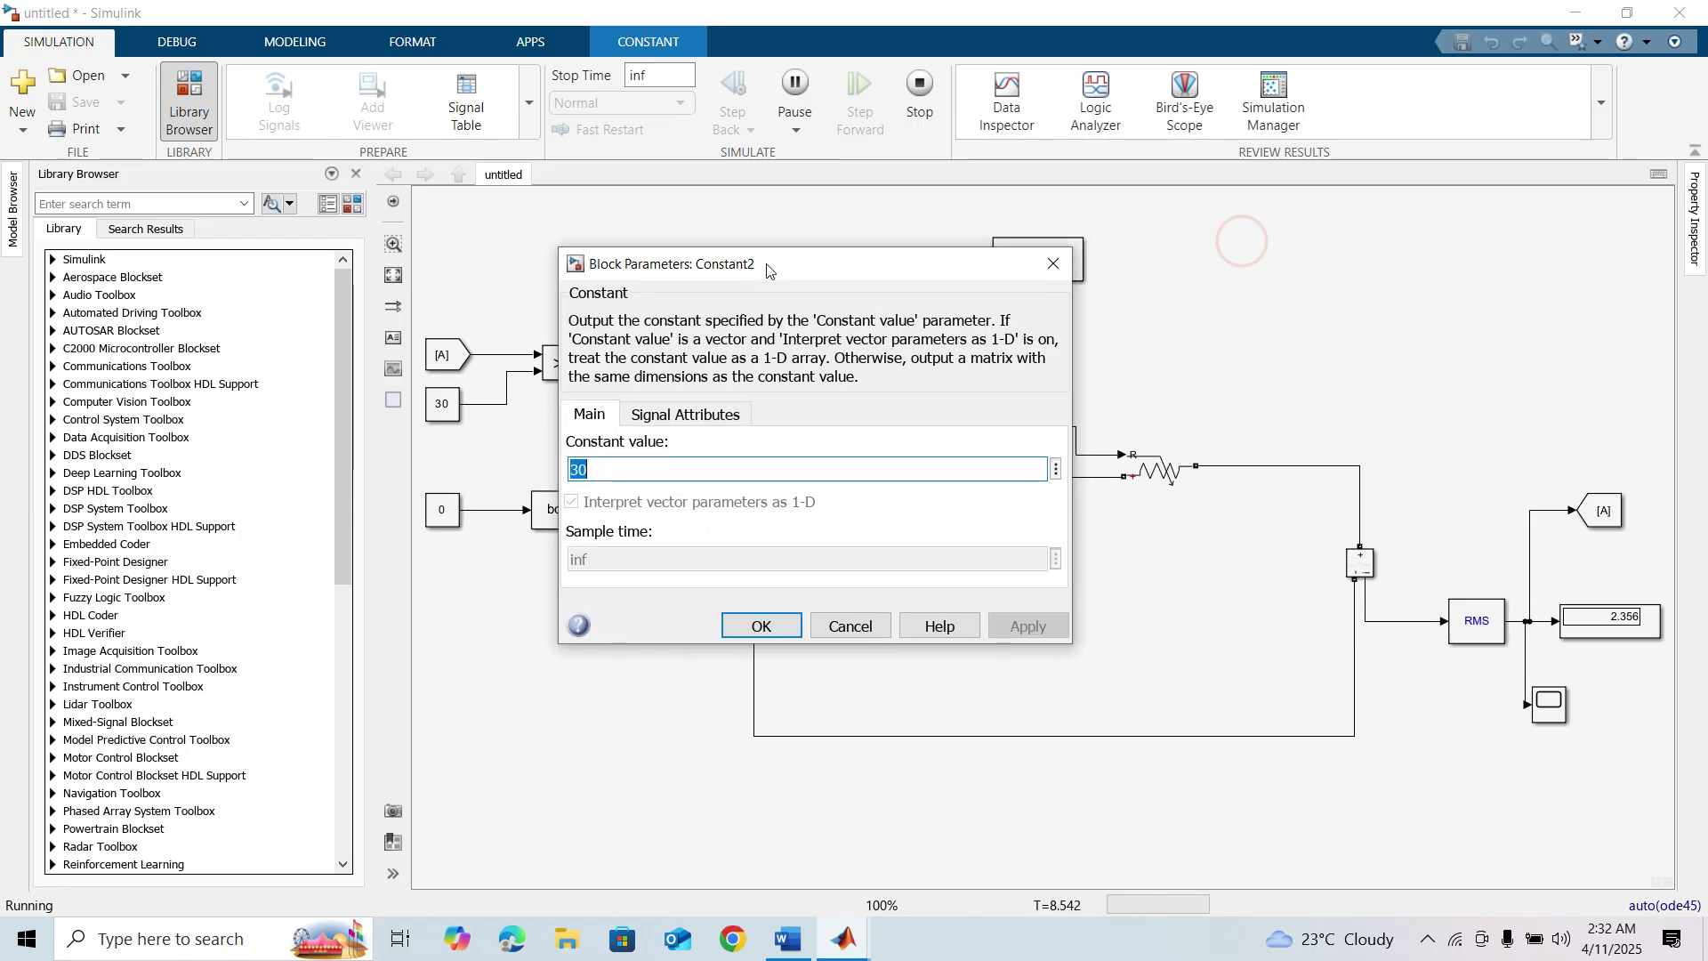
{"action": "type", "text": "3"}
{"action": "key", "text": "Return"}
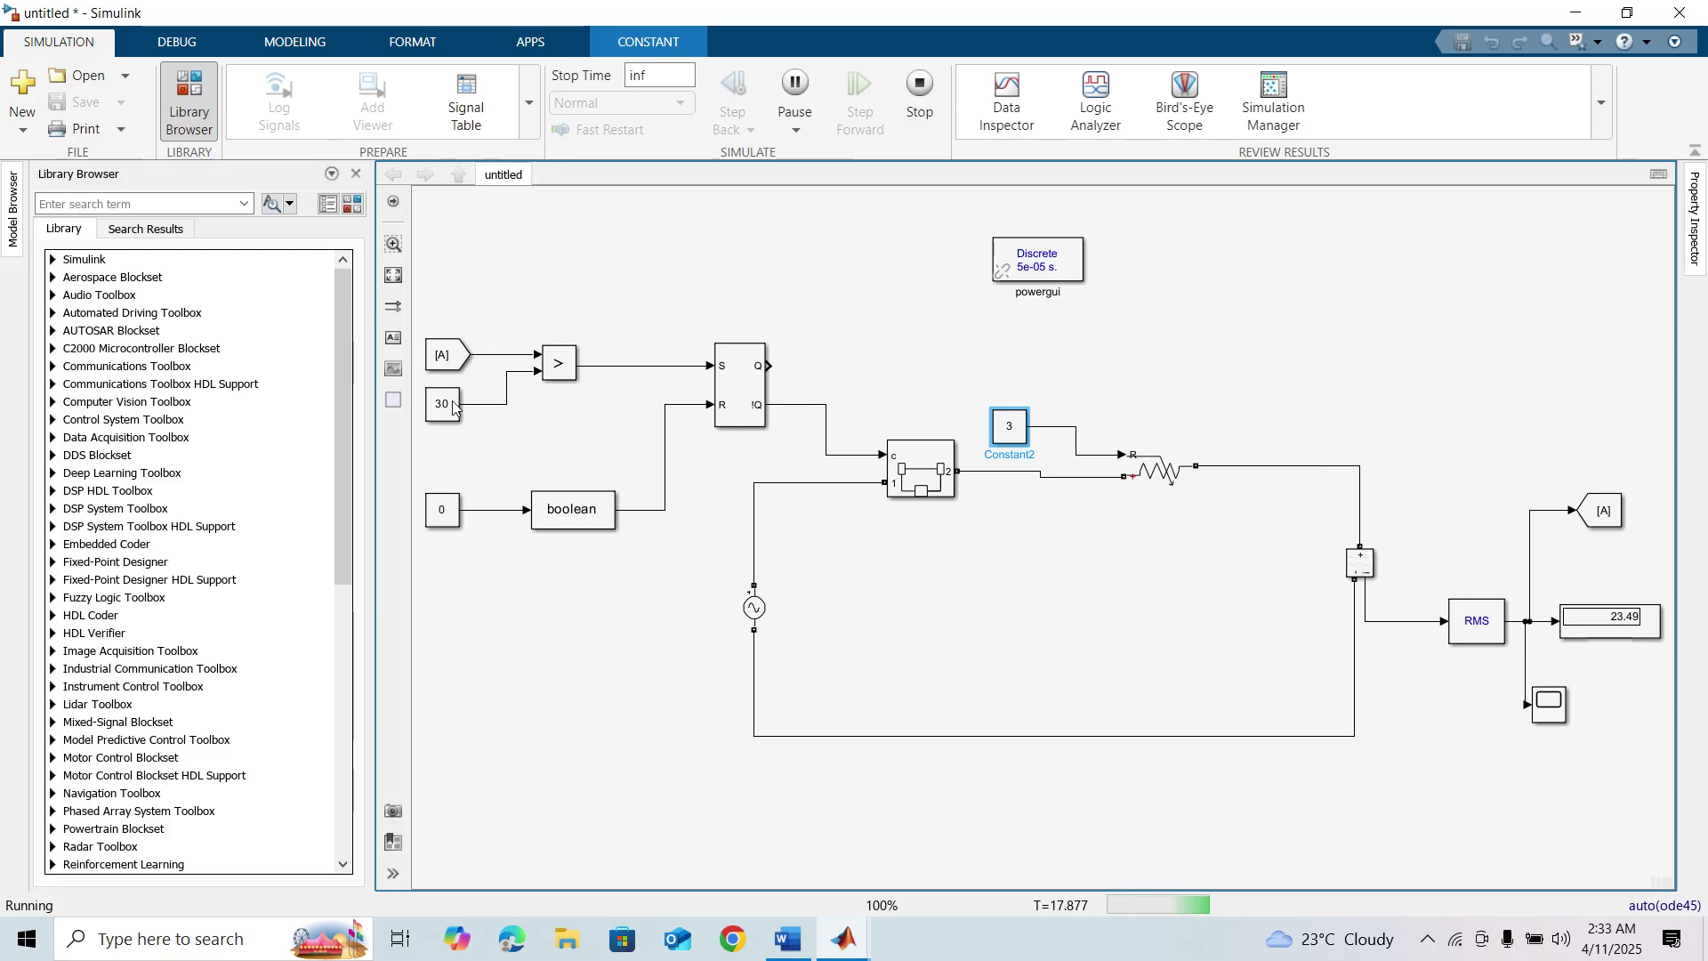
Lower the Constant2 value to 2.5 and apply it
{"action": "double_click", "coordinate": [1009, 429]}
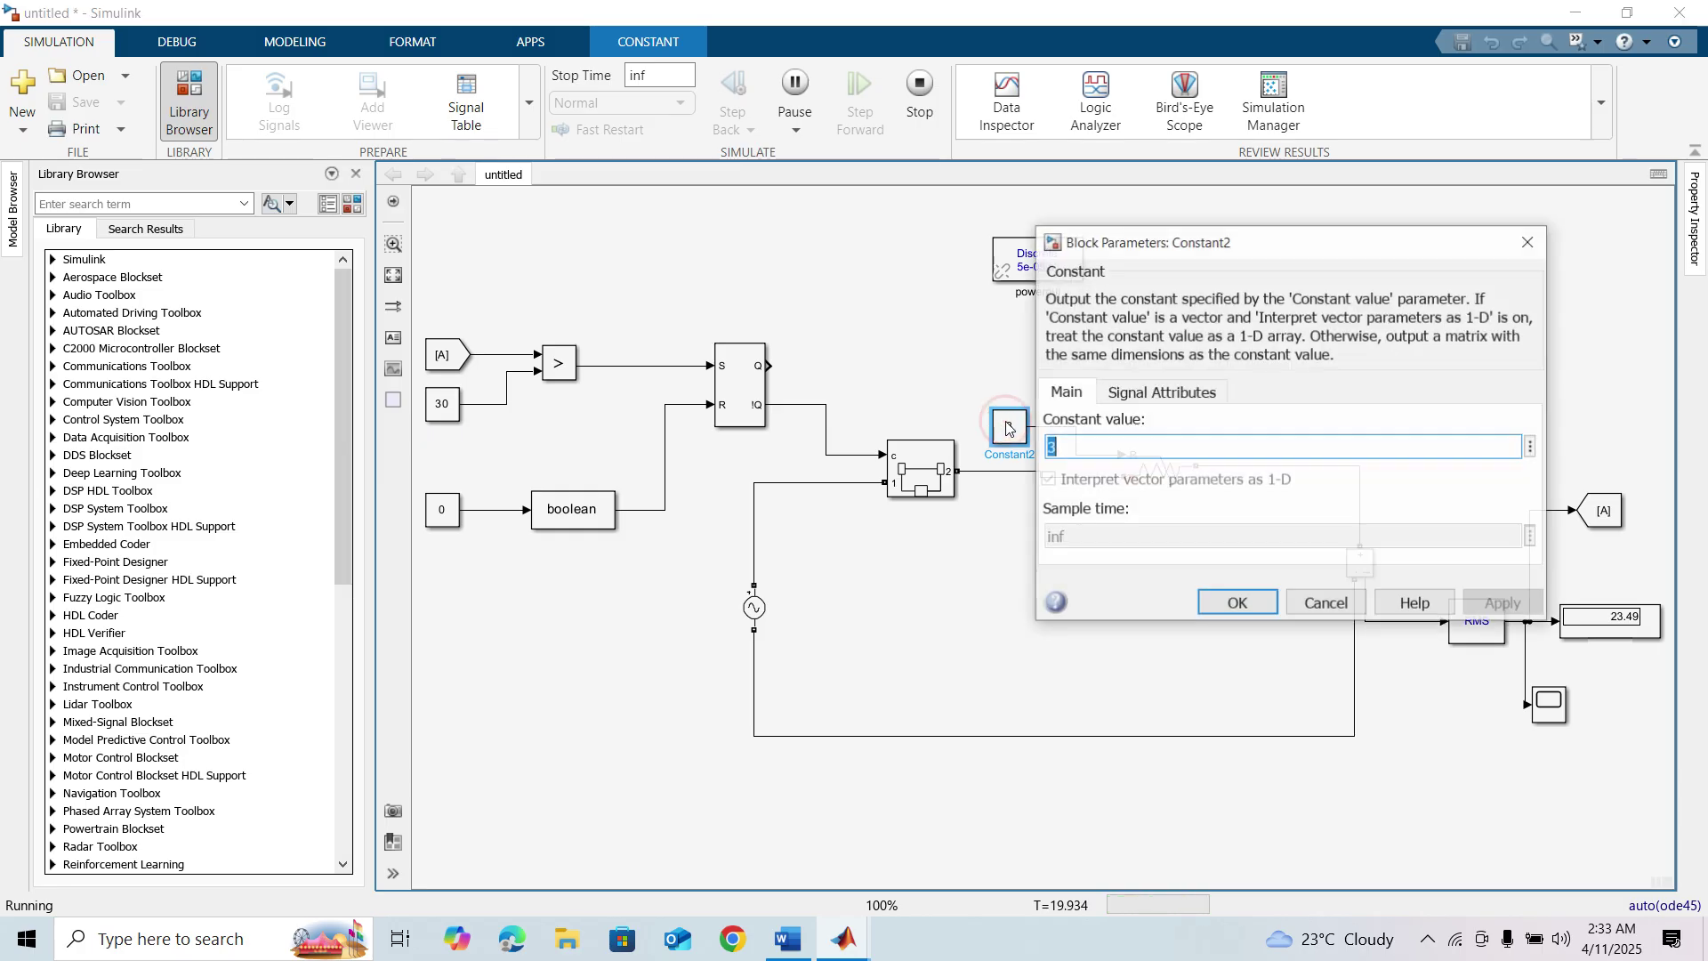
{"action": "left_click_drag", "start_coordinate": [1143, 244], "coordinate": [748, 272]}
{"action": "type", "text": "2.5"}
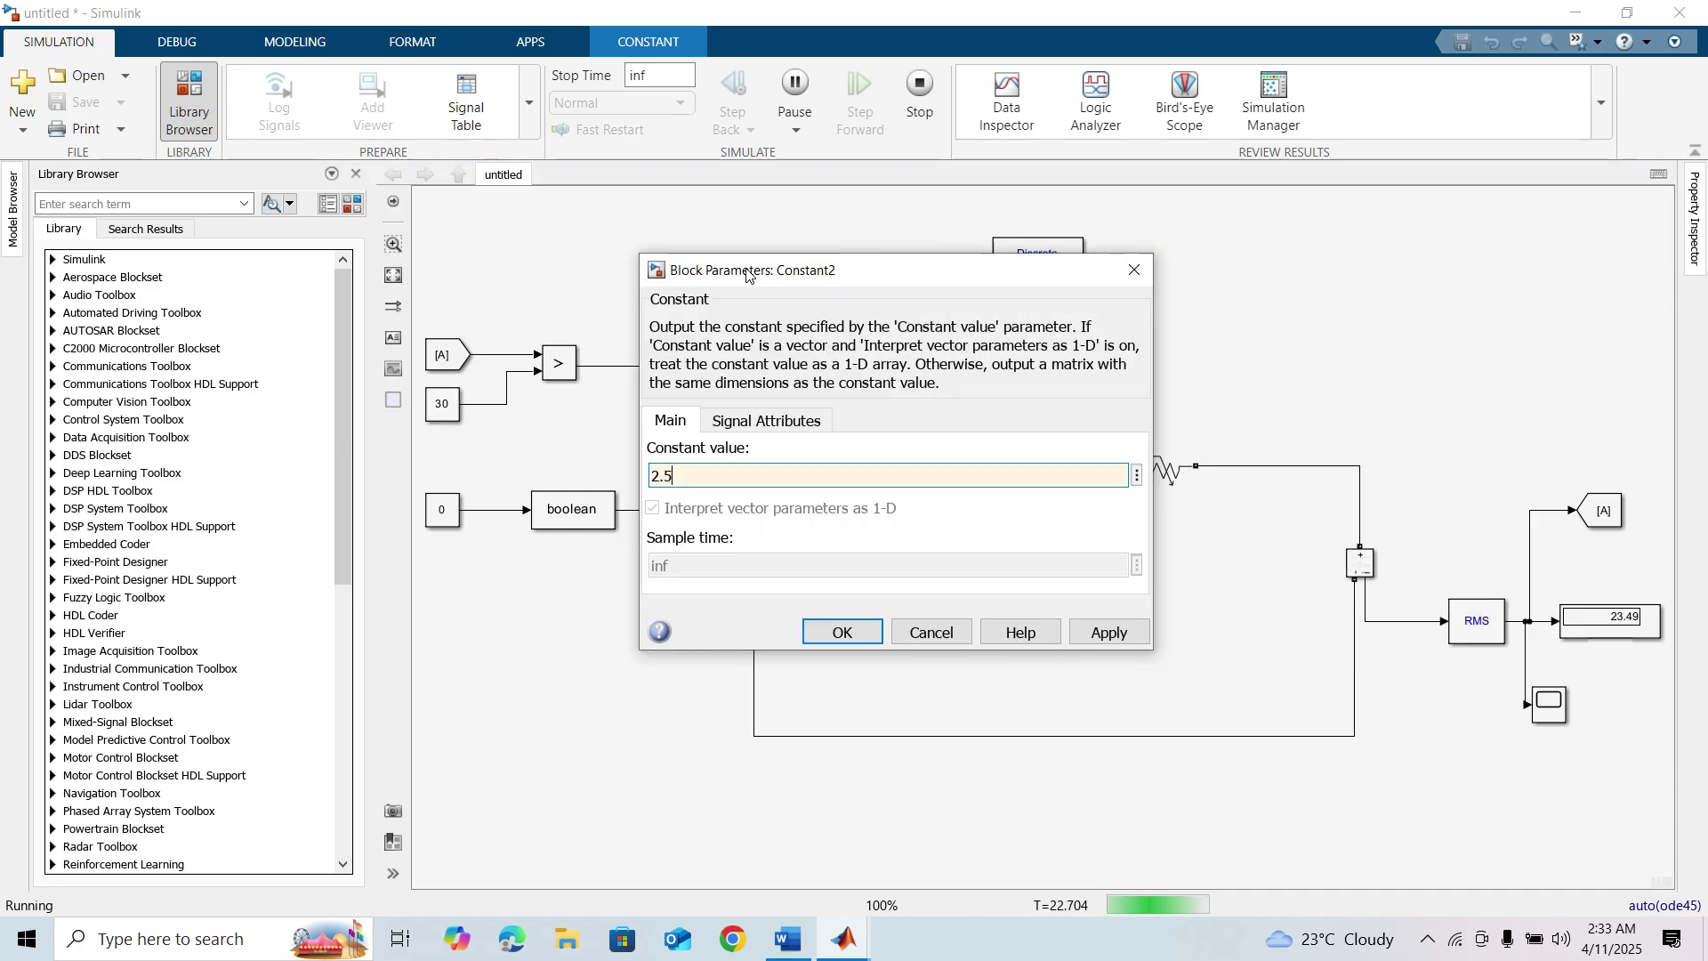
{"action": "key", "text": "Return"}
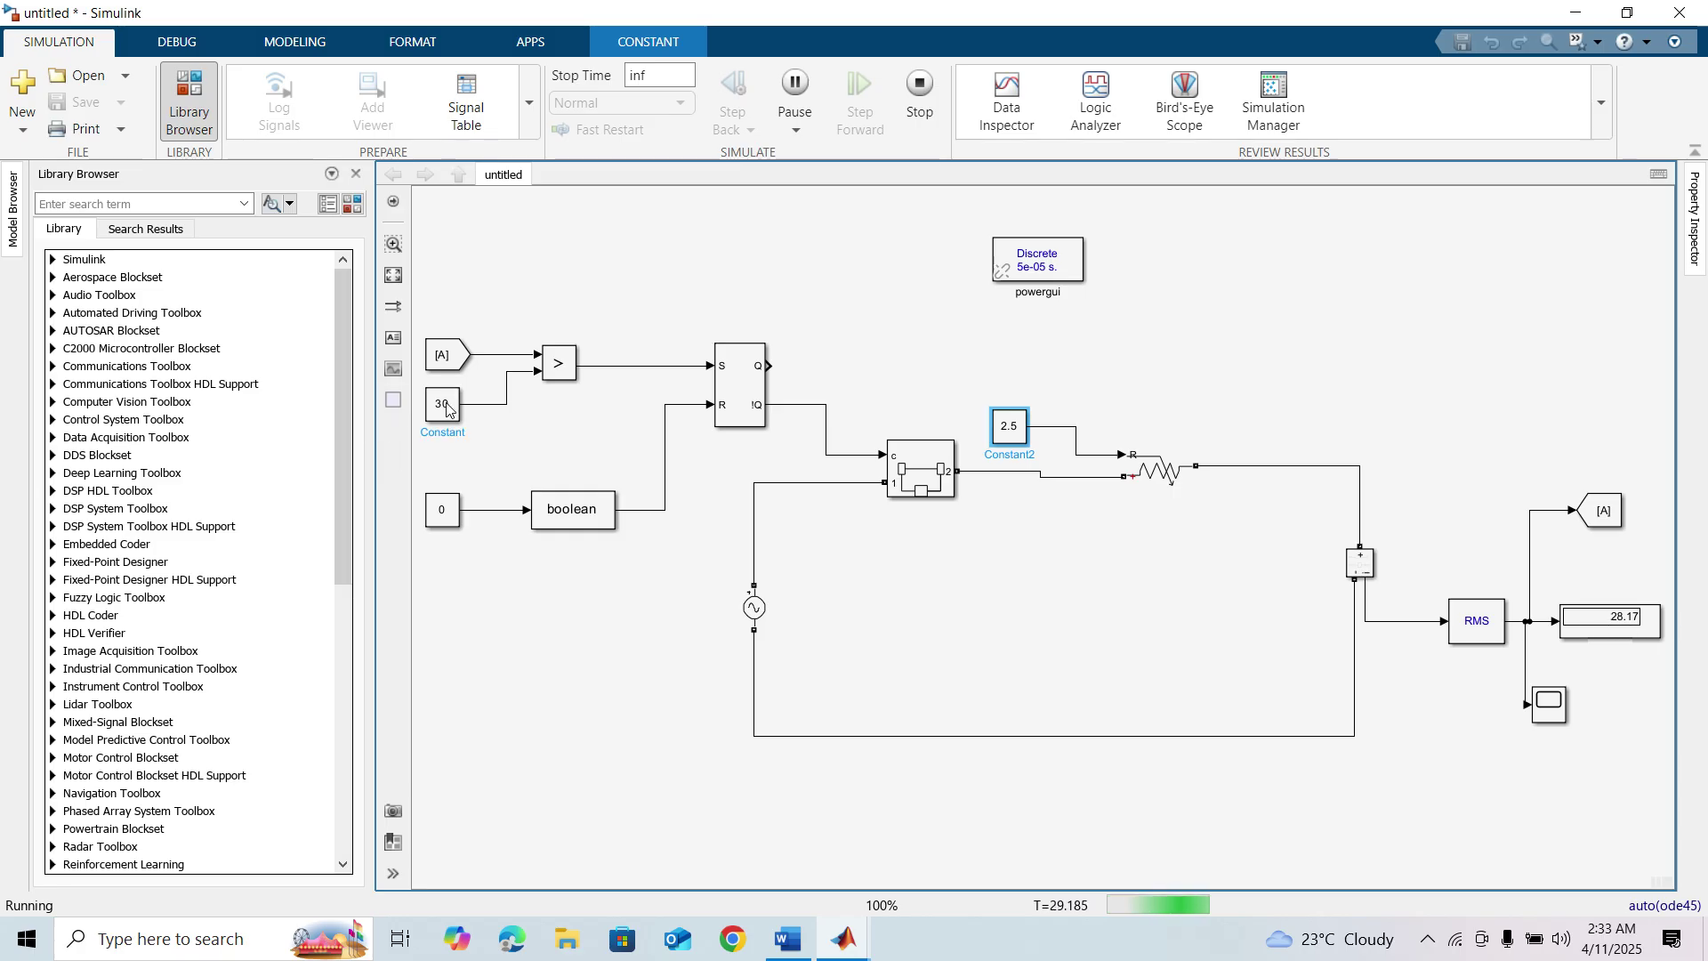
Drop Constant2 further to 2.2 so the breaker trips and the display reads 0
{"action": "double_click", "coordinate": [1010, 426]}
{"action": "left_click_drag", "start_coordinate": [1098, 249], "coordinate": [608, 258]}
{"action": "type", "text": "2.2"}
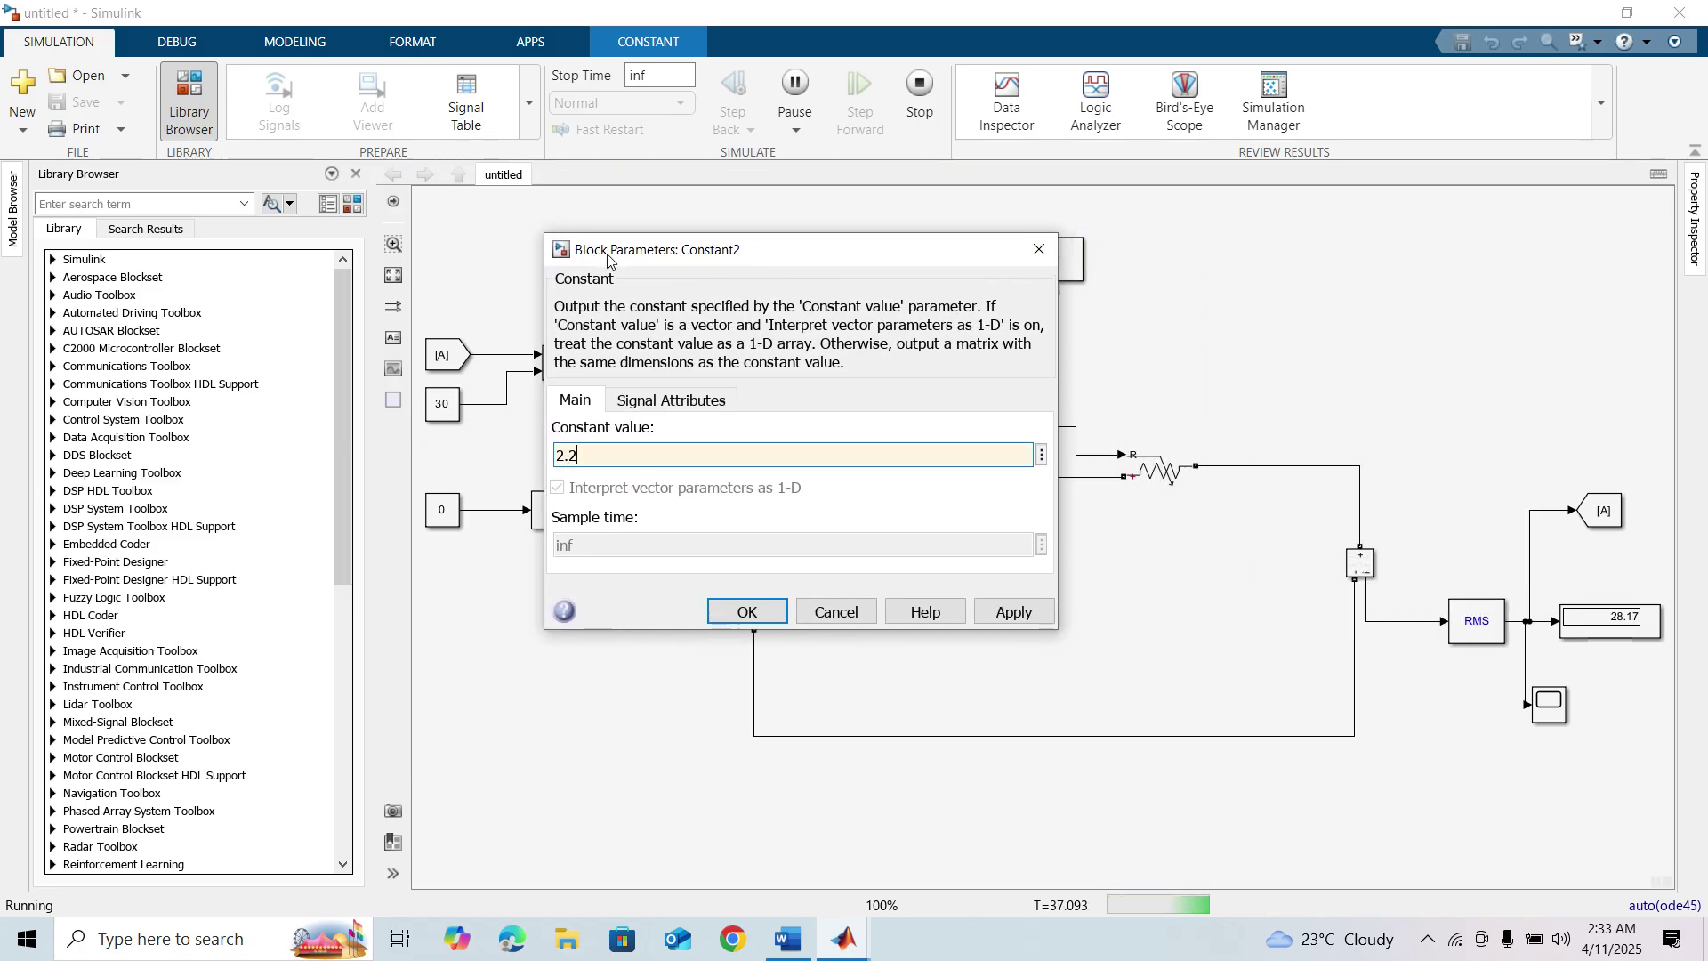
{"action": "left_click", "coordinate": [753, 614]}
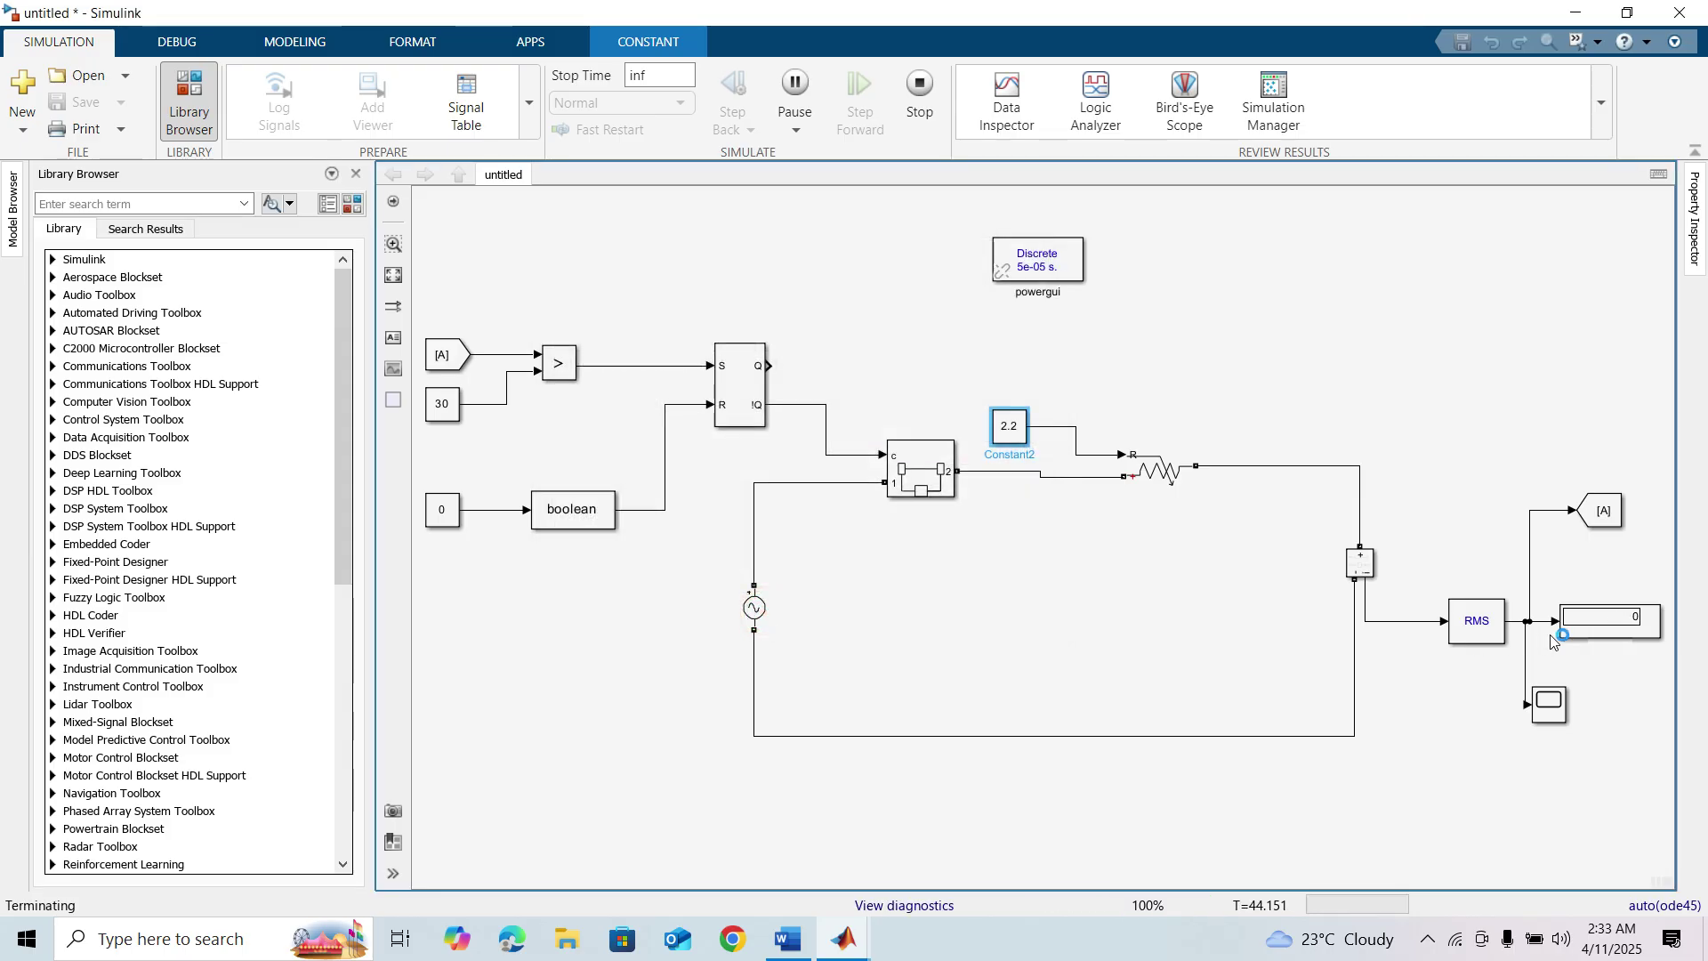